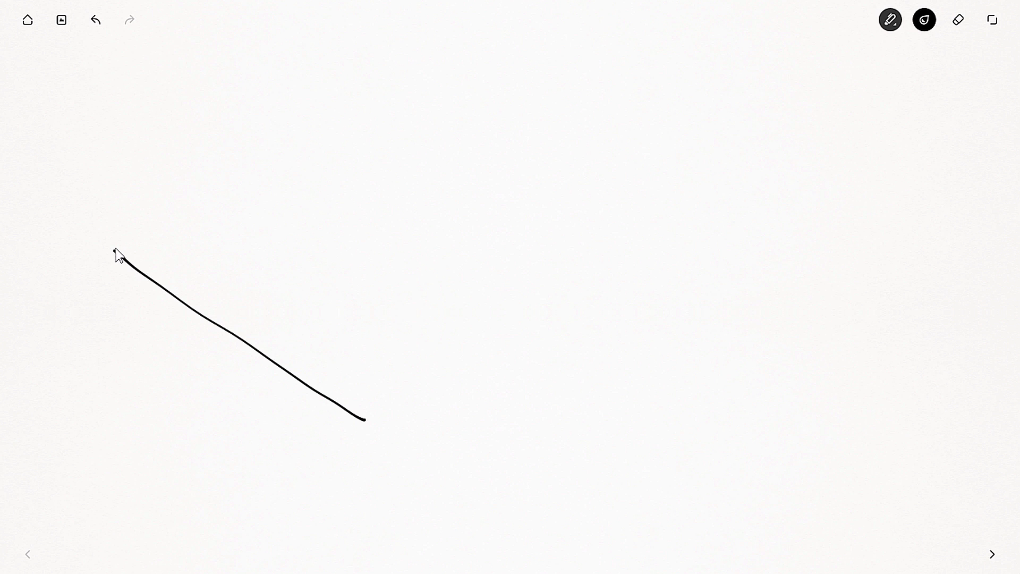
Sketch a thin rectangular slab in perspective with black lines, including its top outline and front side faces.
mouse_move(114, 249)
left_mouse_down()
mouse_move(352, 182)
mouse_move(572, 305)
left_mouse_up()
mouse_move(361, 416)
left_mouse_down()
mouse_move(578, 312)
mouse_move(579, 347)
left_mouse_up()
left_click_drag(362, 419, 361, 443)
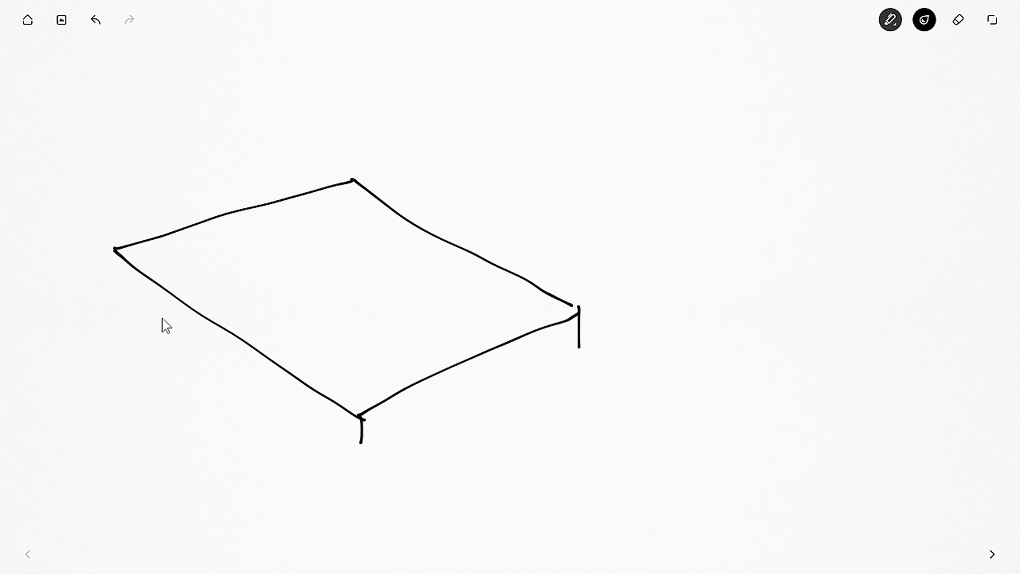
mouse_move(115, 250)
left_mouse_down()
mouse_move(117, 290)
mouse_move(357, 447)
mouse_move(585, 339)
left_mouse_up()
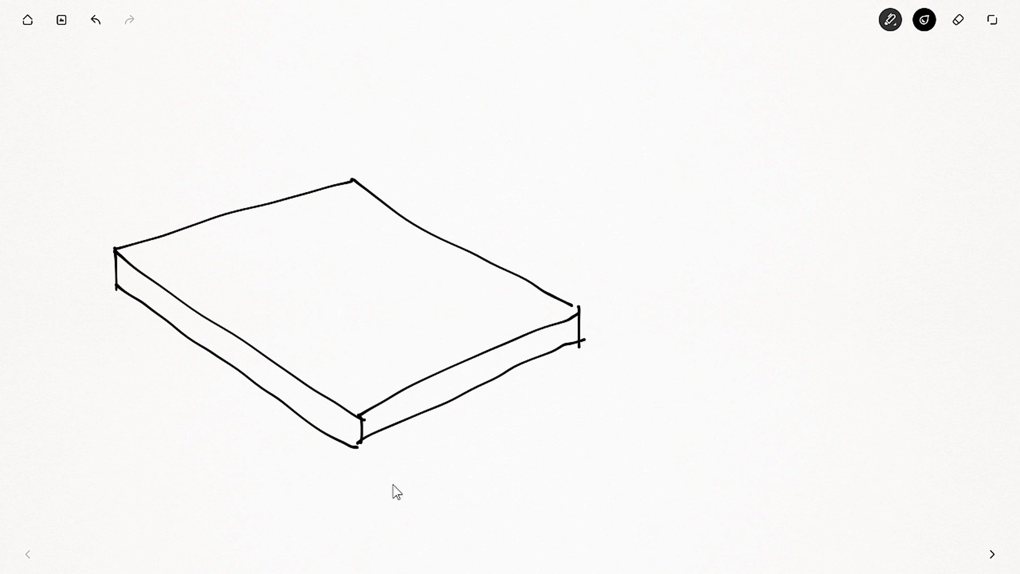
Circle the front, right and back corners of the slab's top face in magenta.
left_click(924, 20)
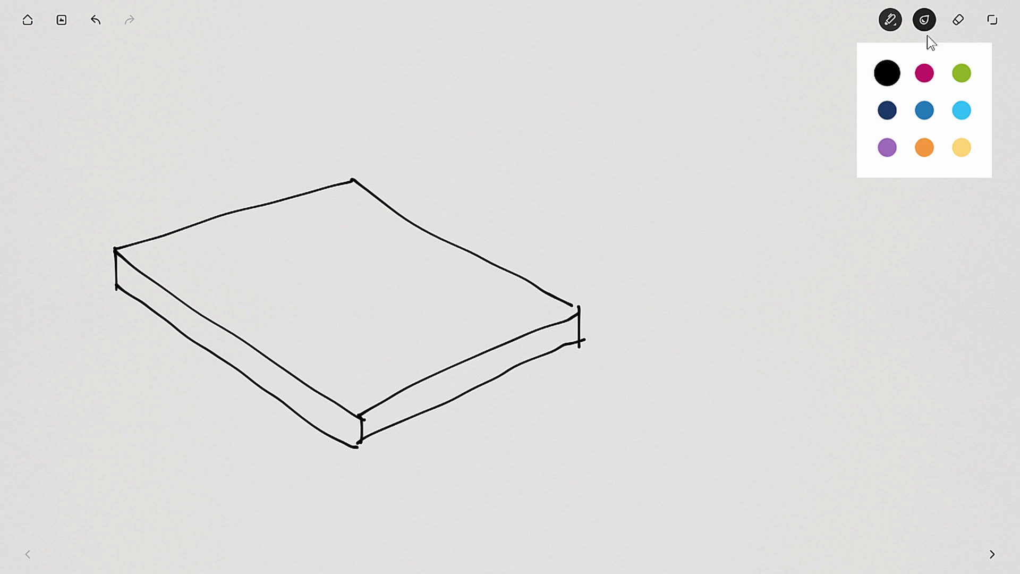
left_click(924, 74)
left_click(362, 403)
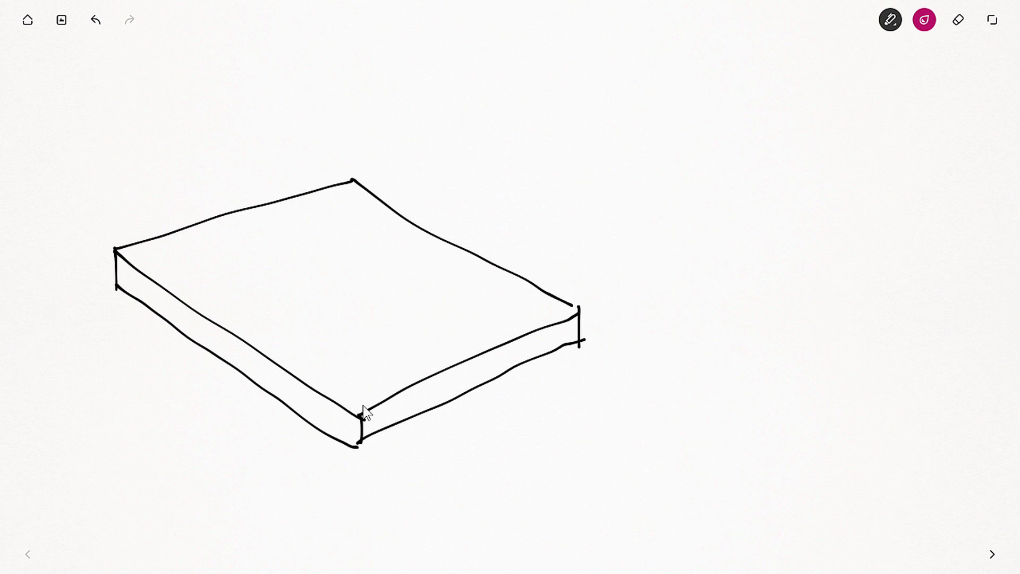
mouse_move(365, 403)
left_mouse_down()
mouse_move(355, 412)
mouse_move(363, 420)
left_mouse_up()
left_click_drag(583, 302, 572, 315)
mouse_move(356, 173)
left_mouse_down()
mouse_move(352, 187)
mouse_move(364, 179)
left_mouse_up()
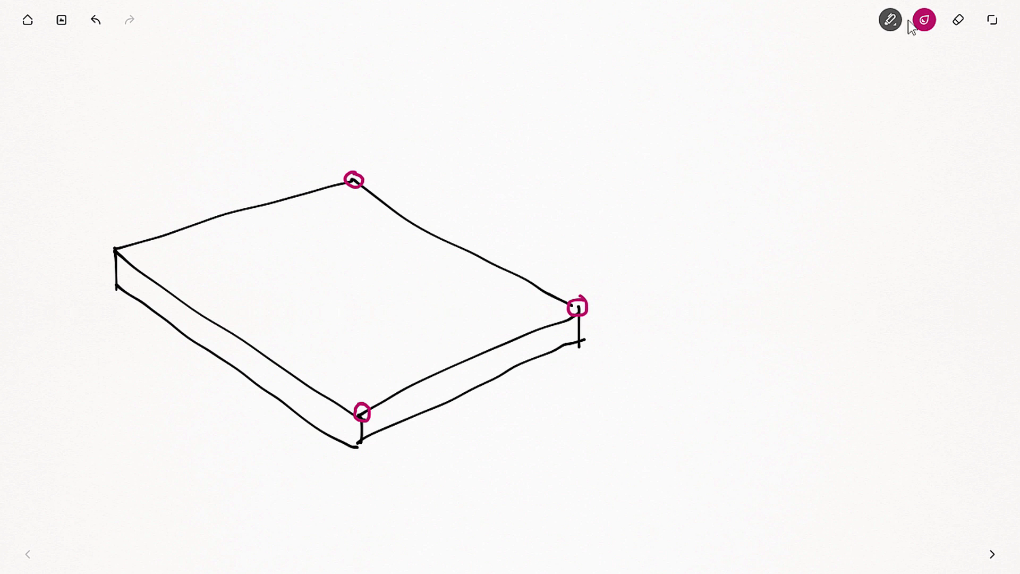
Draw light blue arrows along the slab's top edges, starting from the front corner and the right corner.
left_click(924, 19)
left_click(960, 110)
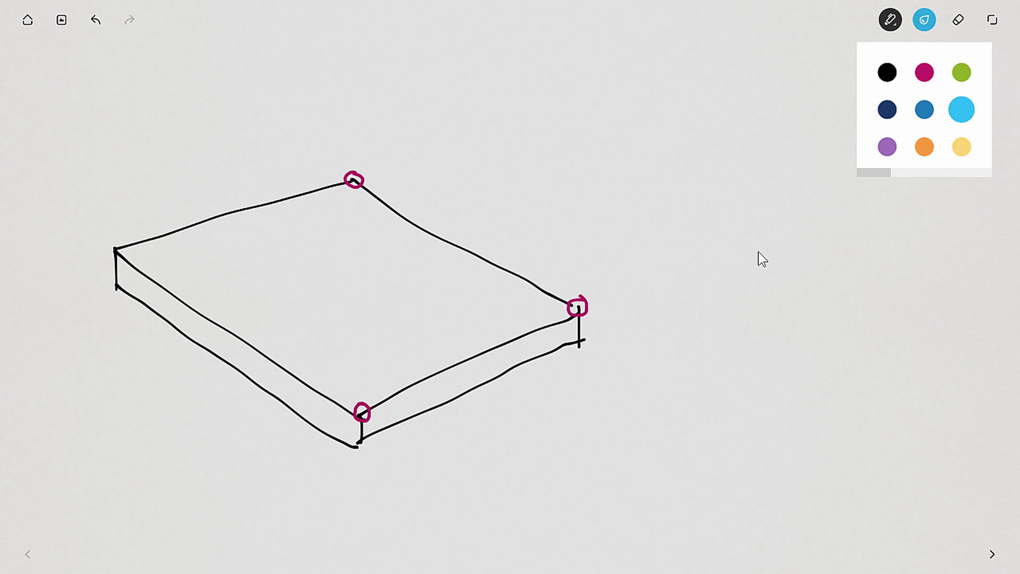
left_click(395, 391)
left_click_drag(368, 407, 444, 365)
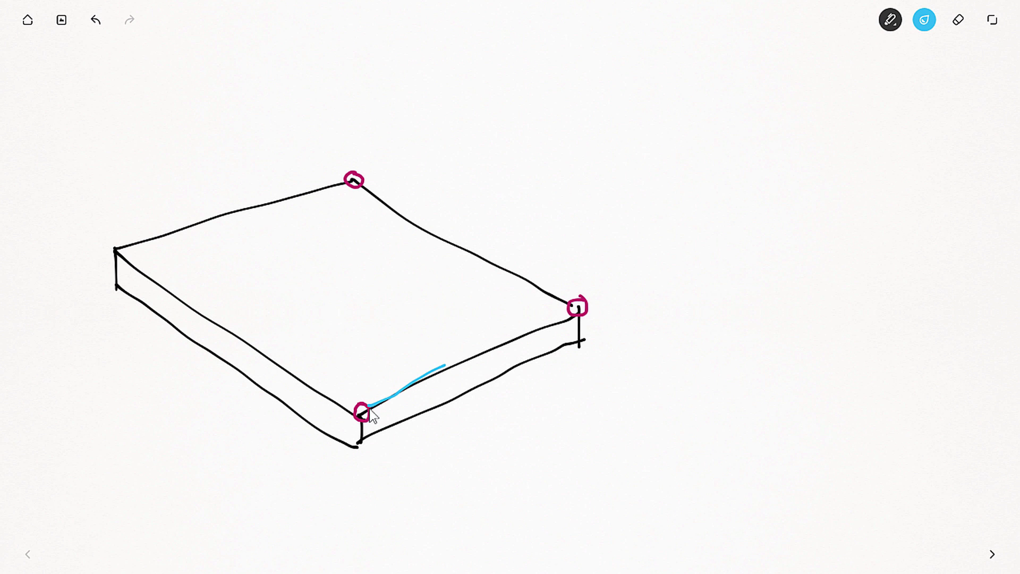
mouse_move(366, 407)
left_mouse_down()
mouse_move(447, 375)
mouse_move(455, 361)
mouse_move(444, 382)
left_mouse_up()
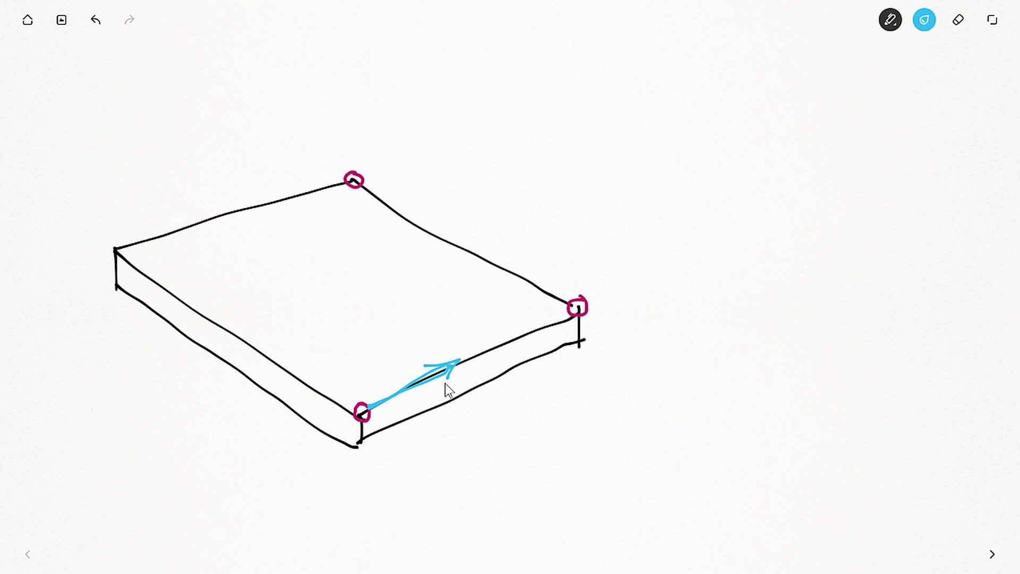
left_click_drag(572, 303, 505, 276)
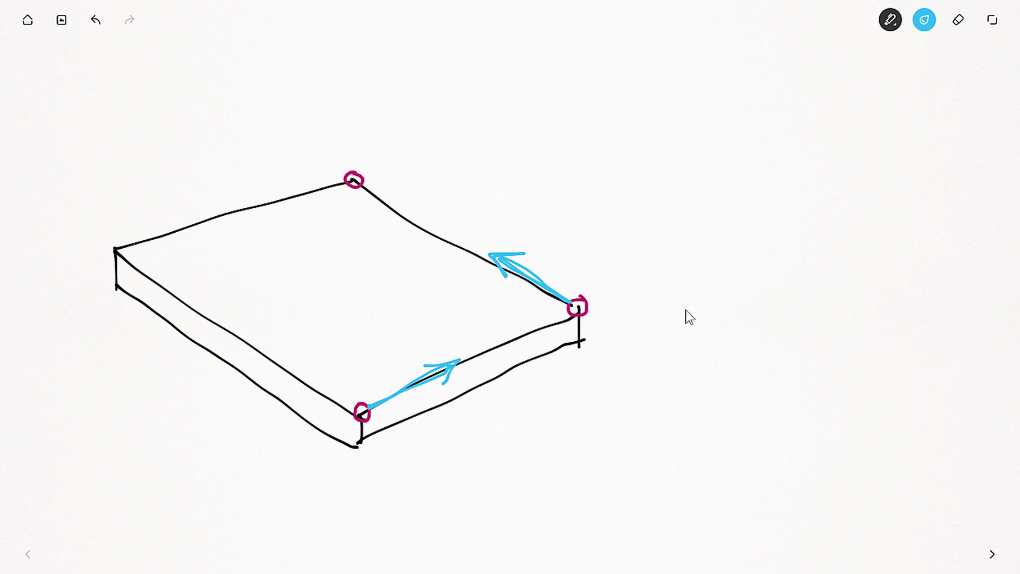
Draw vertical and horizontal light blue axis arrows beside the slab and label them "LOCAL COORD. SYS.".
left_click_drag(686, 272, 683, 410)
left_click_drag(687, 273, 685, 259)
mouse_move(683, 408)
left_mouse_down()
mouse_move(836, 409)
mouse_move(822, 414)
left_mouse_up()
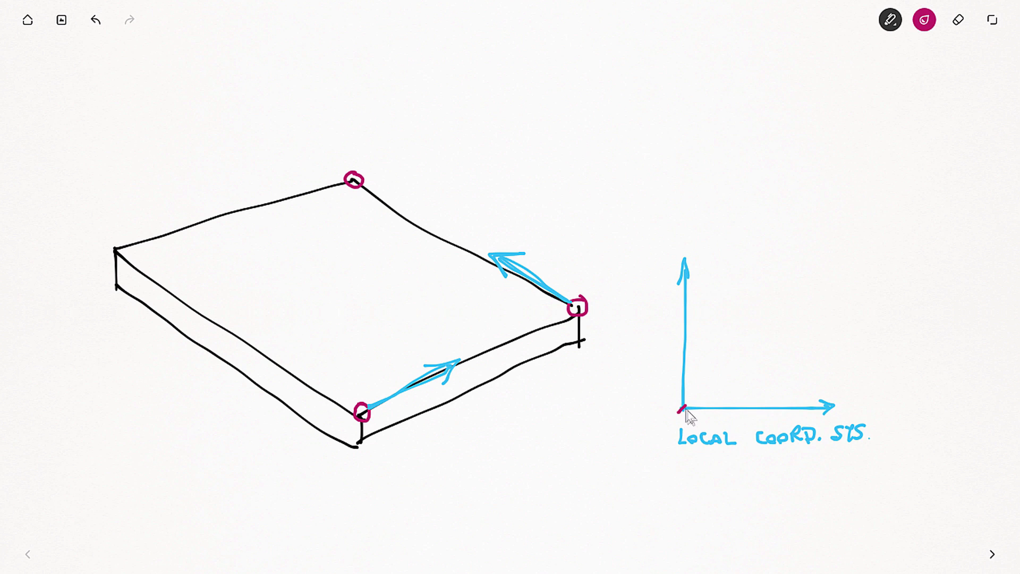
Mark the origin and two other corners with magenta crosses and complete a dashed black rectangle around the axes.
left_click_drag(677, 402, 689, 413)
mouse_move(927, 408)
left_mouse_down()
mouse_move(942, 397)
mouse_move(939, 407)
left_mouse_up()
left_click_drag(924, 135, 934, 145)
left_click_drag(933, 135, 924, 145)
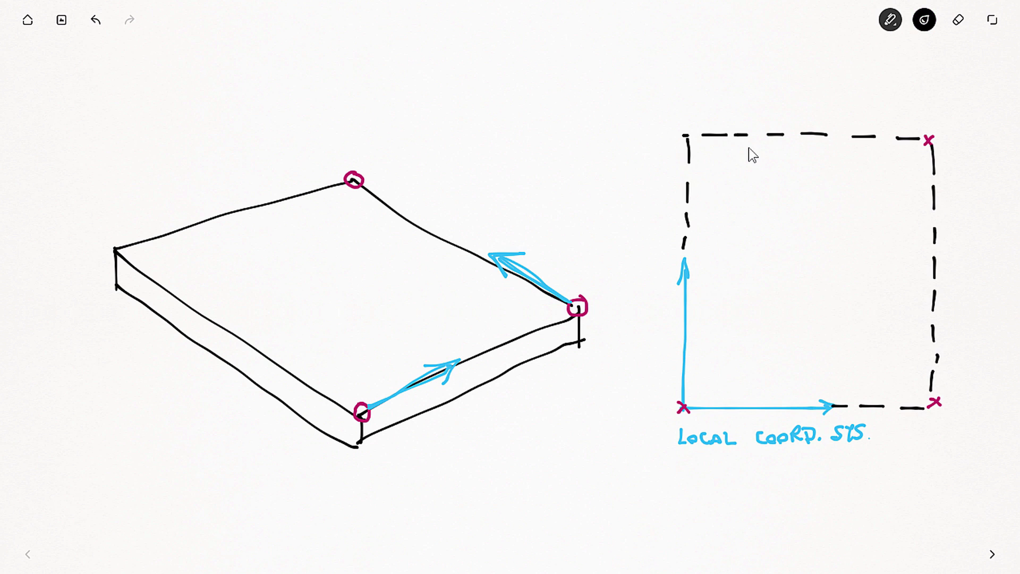
mouse_move(748, 148)
left_mouse_down()
mouse_move(748, 160)
mouse_move(781, 152)
left_mouse_up()
left_click_drag(773, 159, 806, 158)
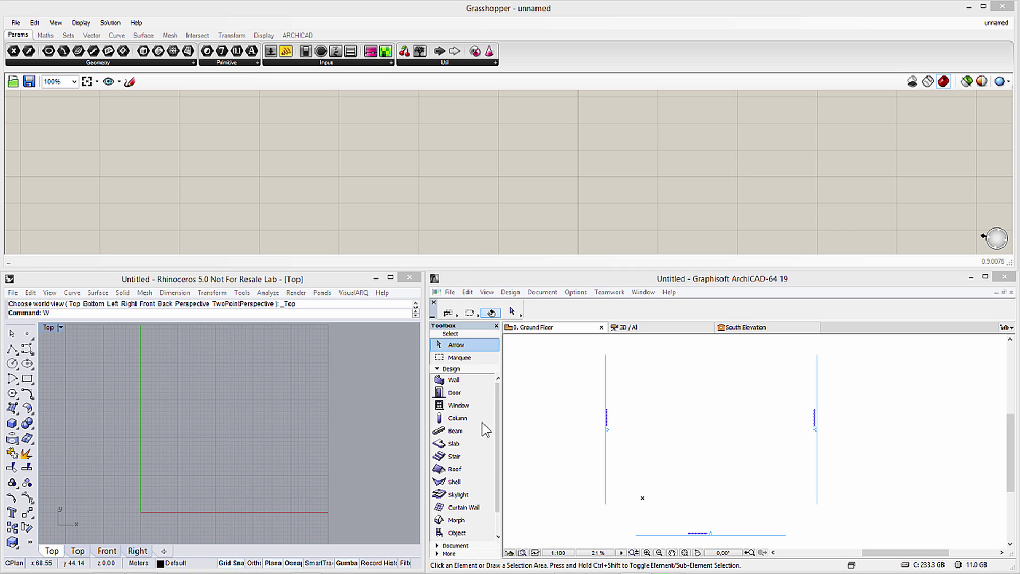
In ARCHICAD, draw a slab on the Ground Floor plan with the rotated rectangle method, tilted against the horizontal.
left_click(453, 444)
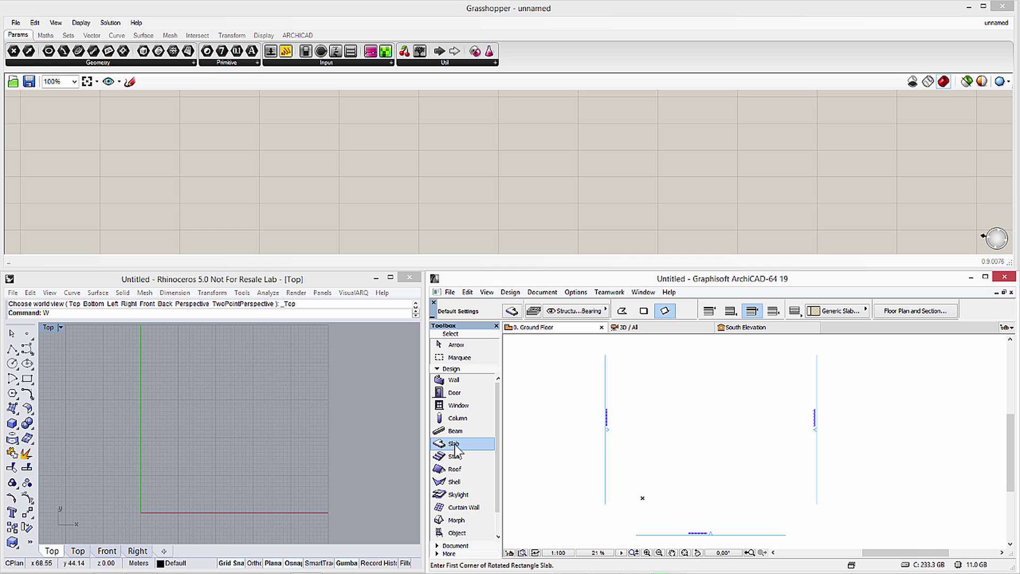
left_click(668, 312)
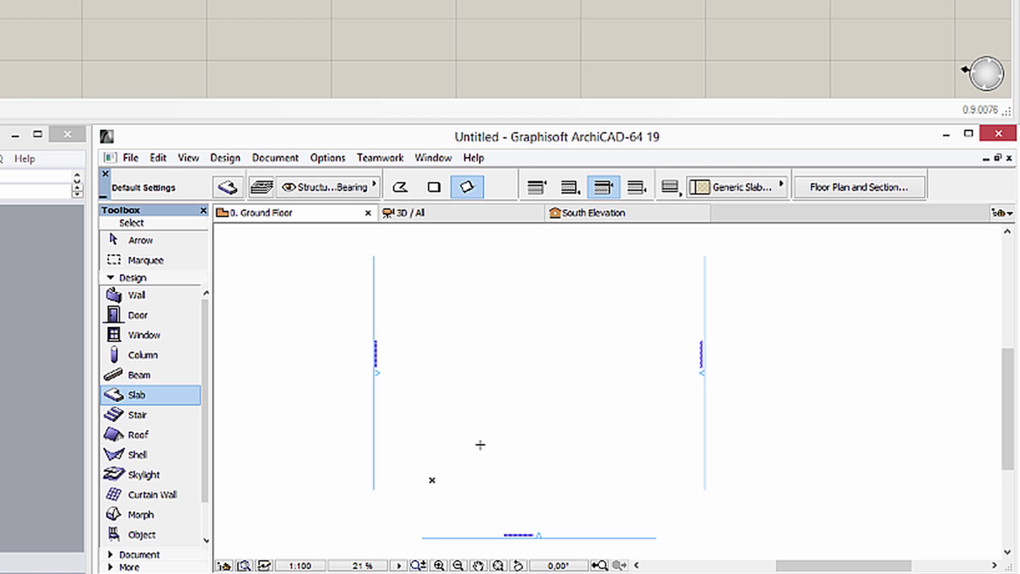
left_click(673, 476)
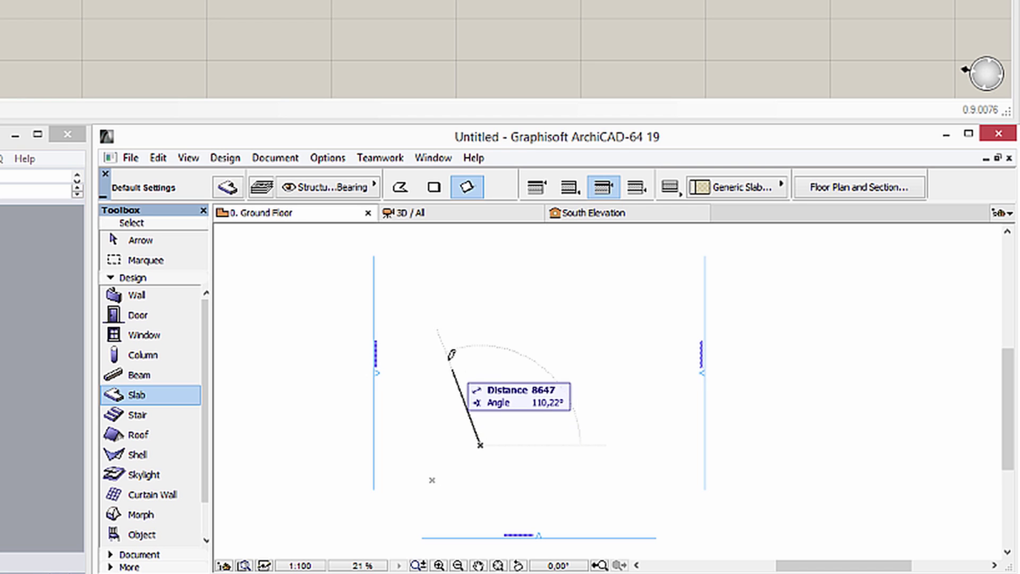
left_click(445, 349)
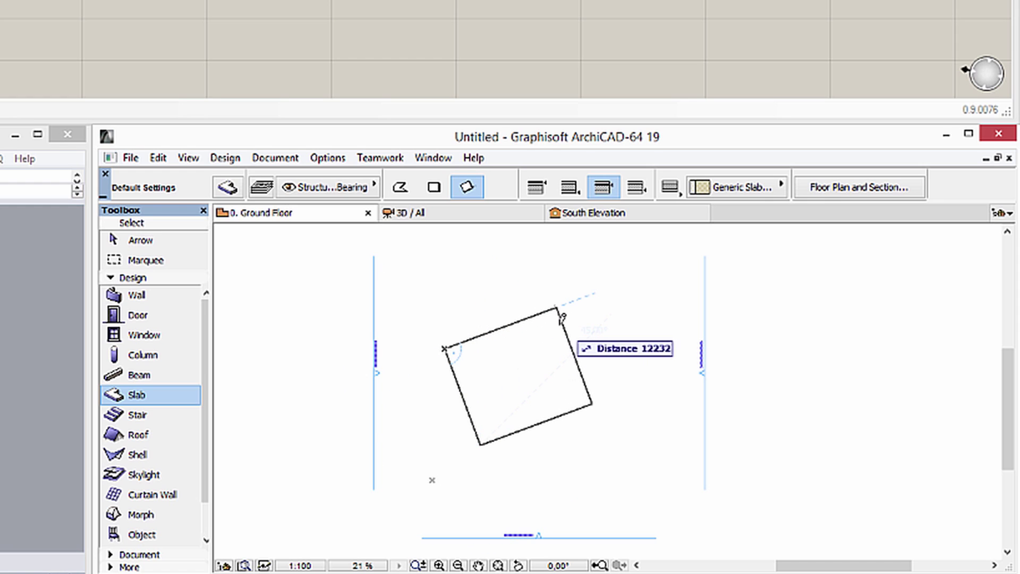
left_click(551, 332)
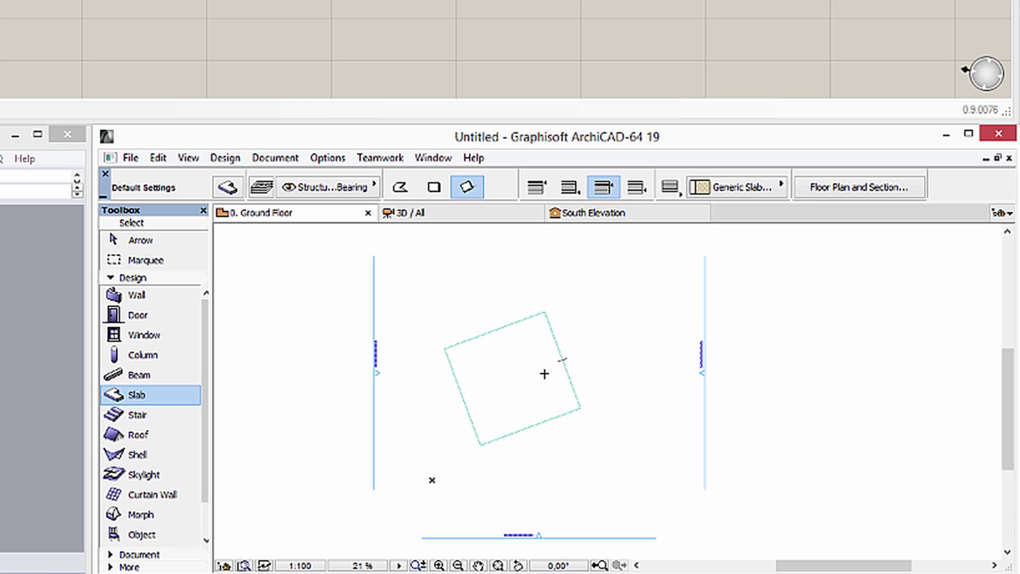
Show the Grasshopper Connection palette in ARCHICAD and start the connection.
left_click(225, 158)
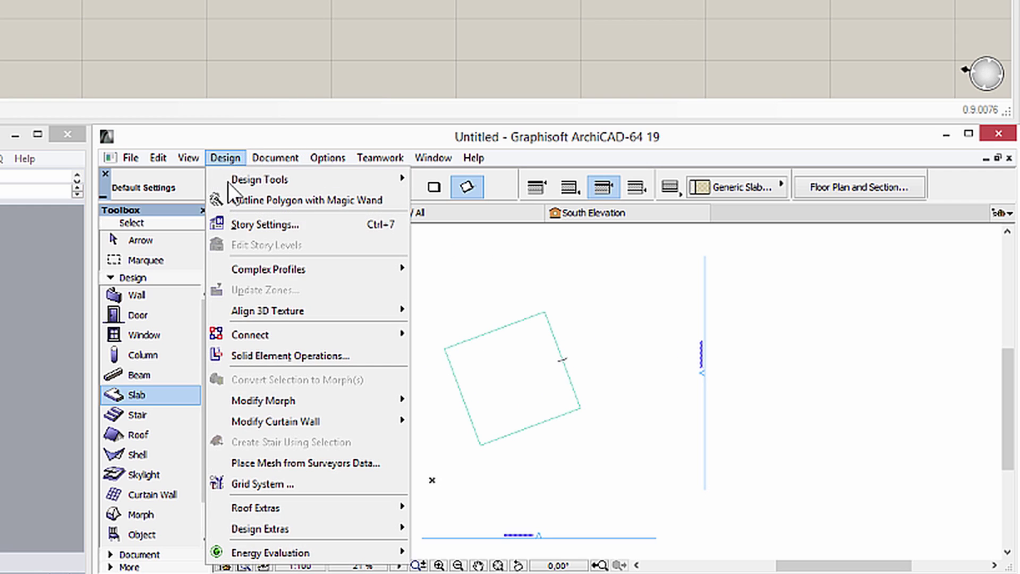
mouse_move(319, 528)
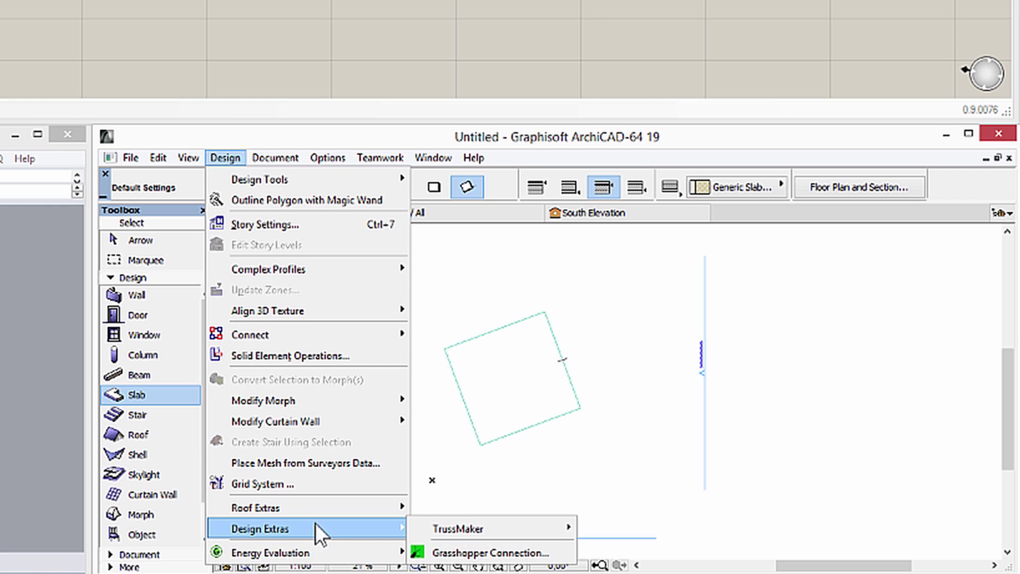
left_click(449, 554)
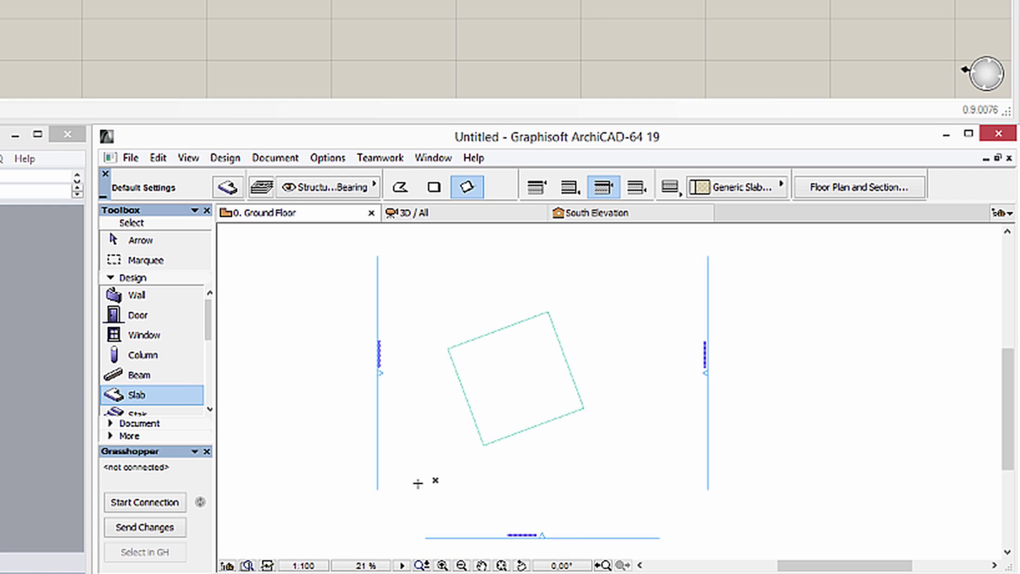
left_click(178, 504)
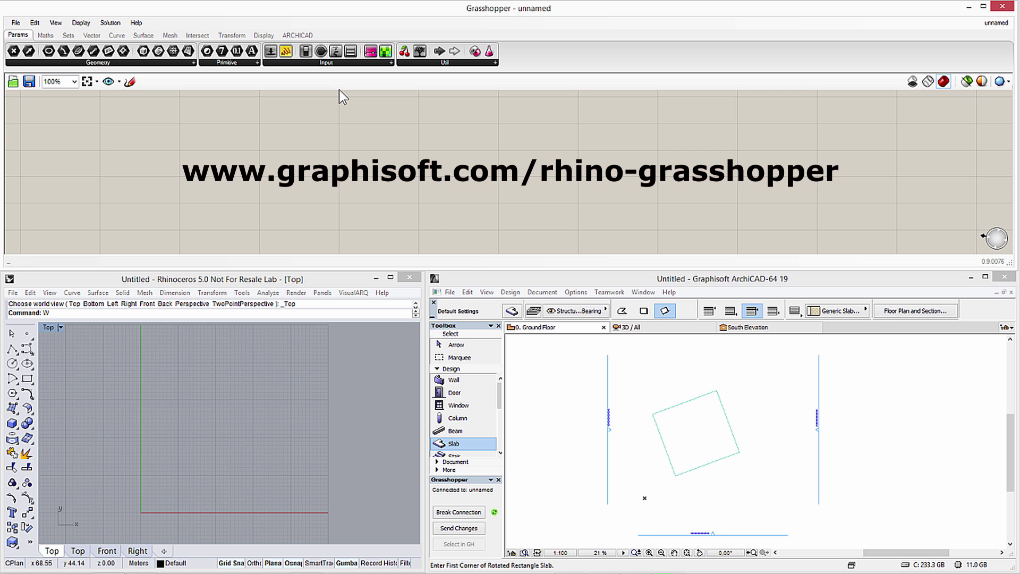
In Grasshopper, place an ARCHICAD Point parameter and set its one point at the slab's bottom left corner.
left_click(298, 35)
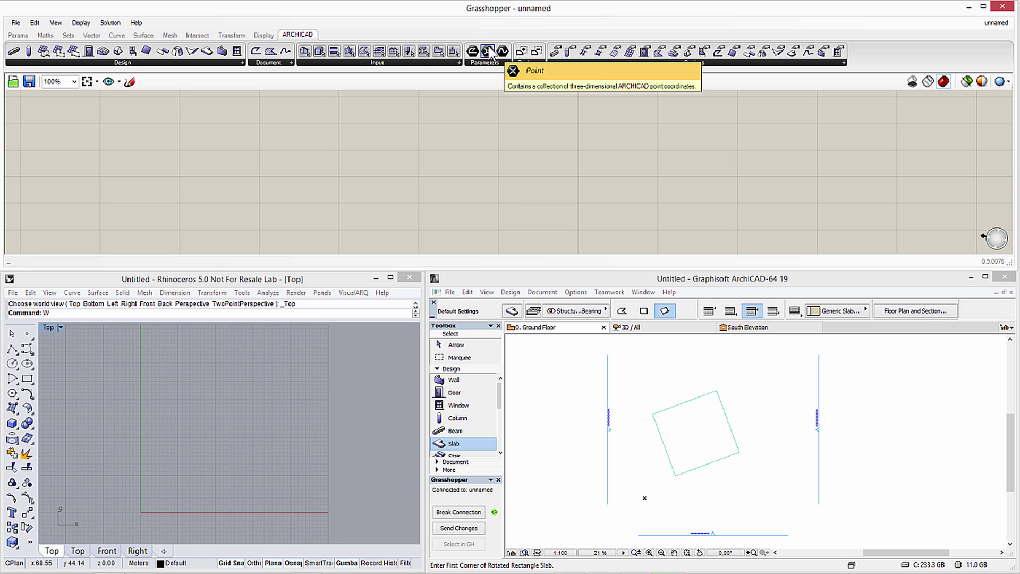
left_click_drag(490, 52, 194, 138)
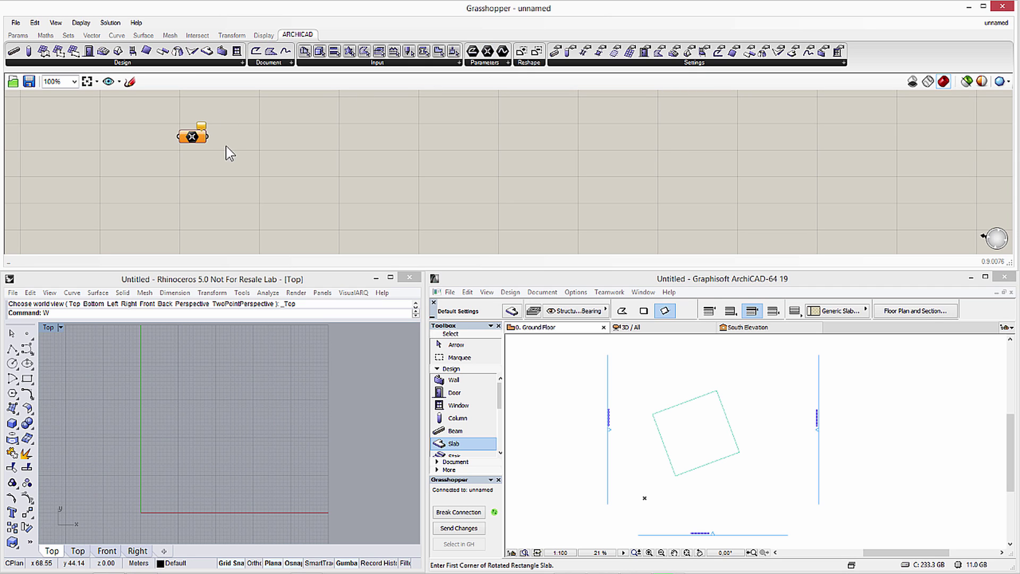
right_click(192, 137)
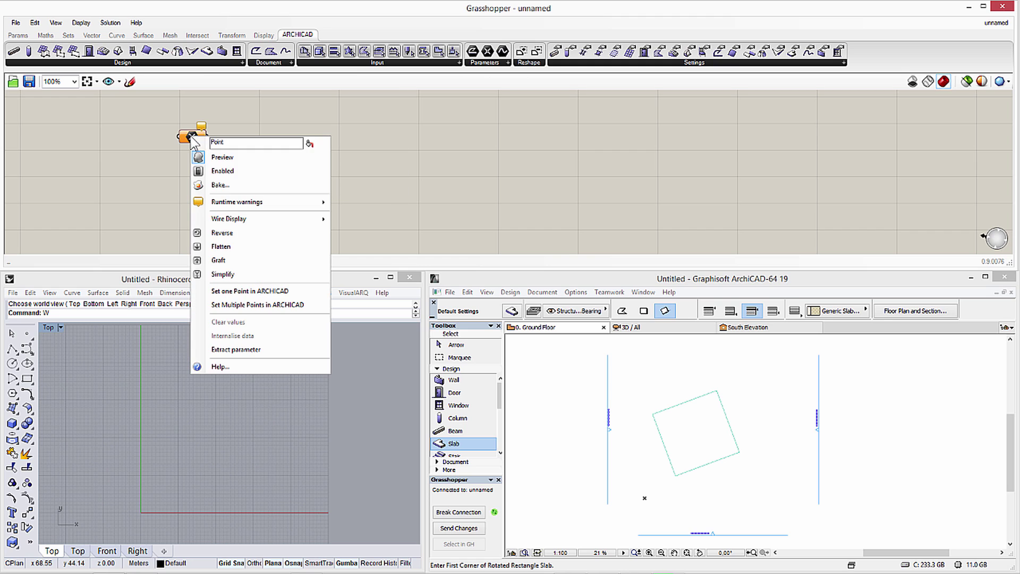
left_click(234, 293)
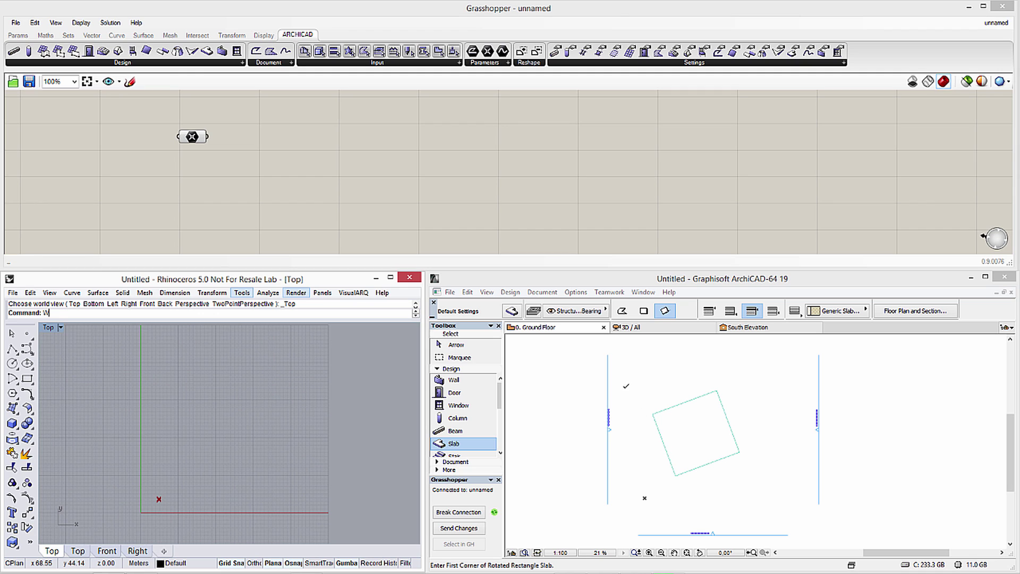
Add a Scribble note to the canvas beside the Point parameter's input side.
double_click(107, 138)
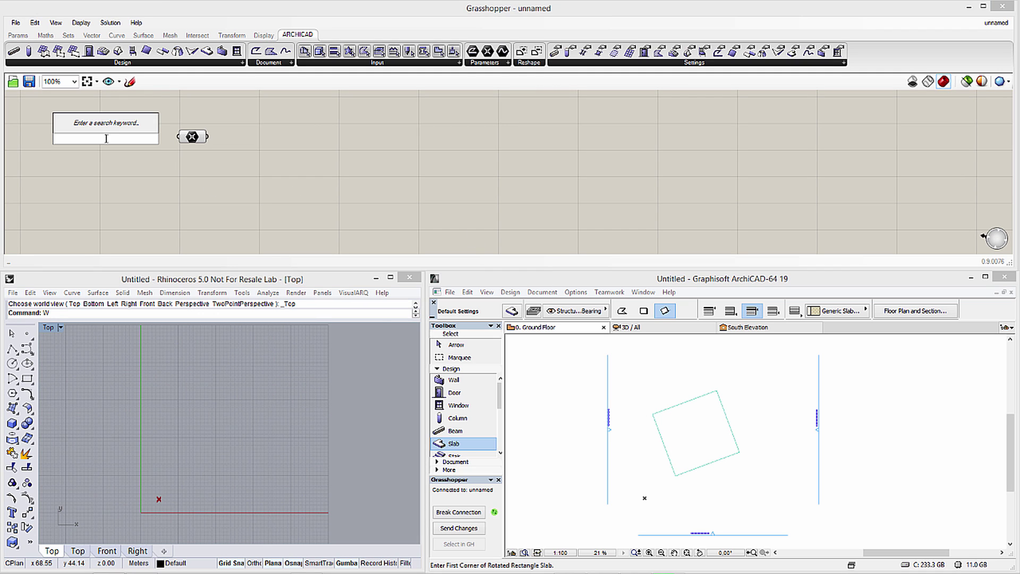
type("scribble")
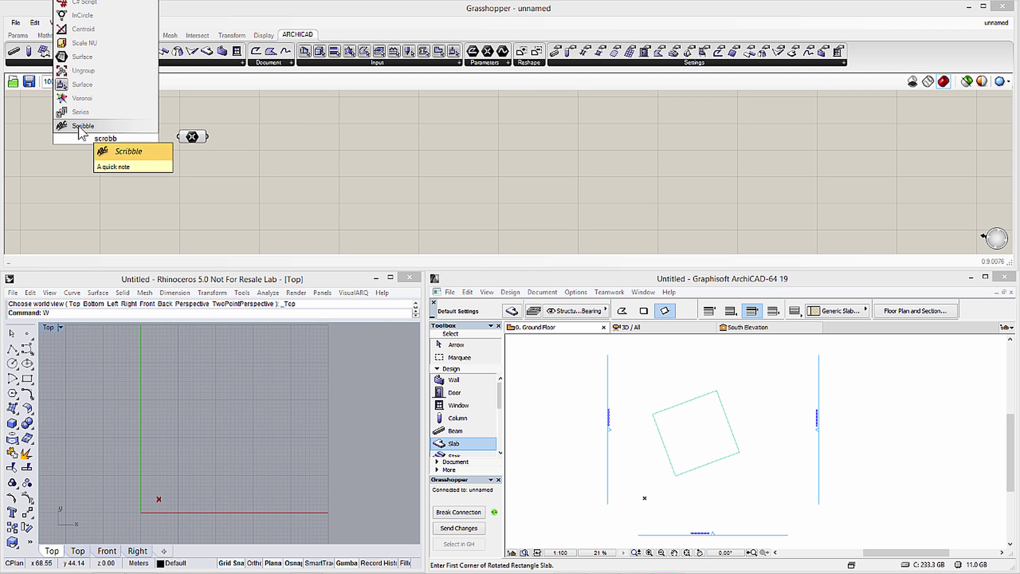
left_click(79, 128)
left_click_drag(124, 140, 136, 139)
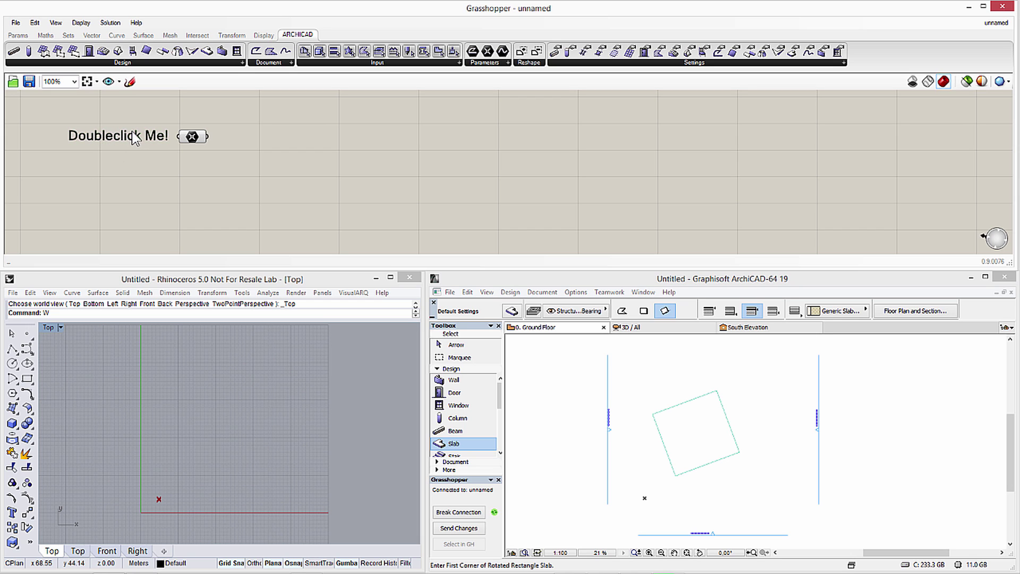
Change the Scribble's text to "Bottom Left Corner (Origo)" and reduce its text size.
double_click(136, 137)
key("Escape")
double_click(154, 137)
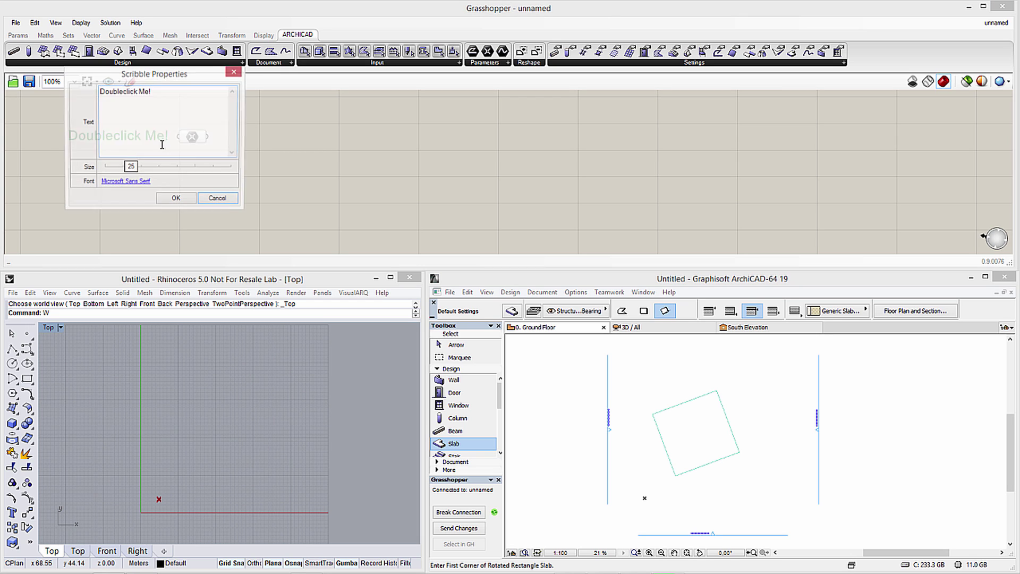
type("B")
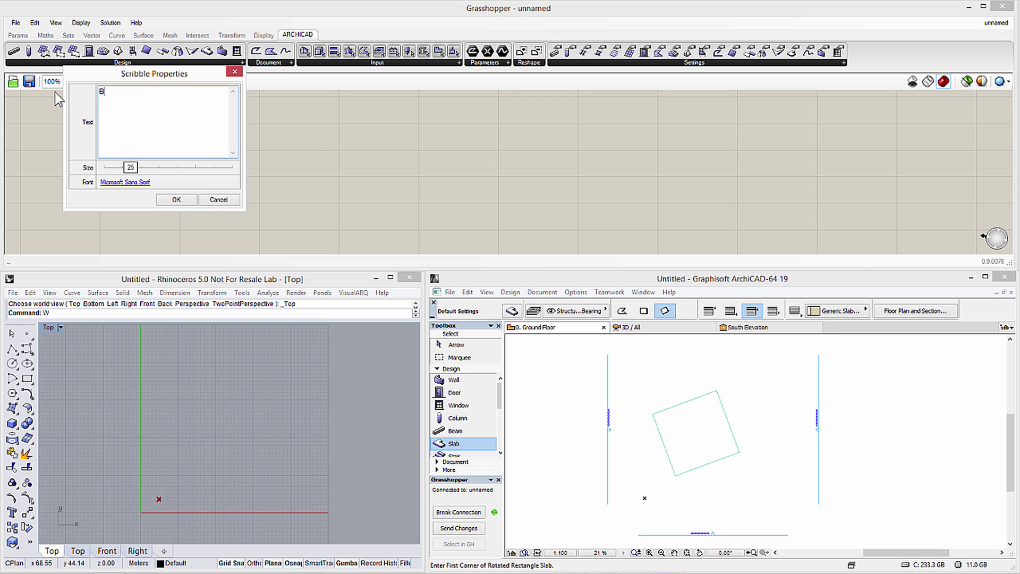
type("ottom Left Corner (Origo)")
left_click(129, 168)
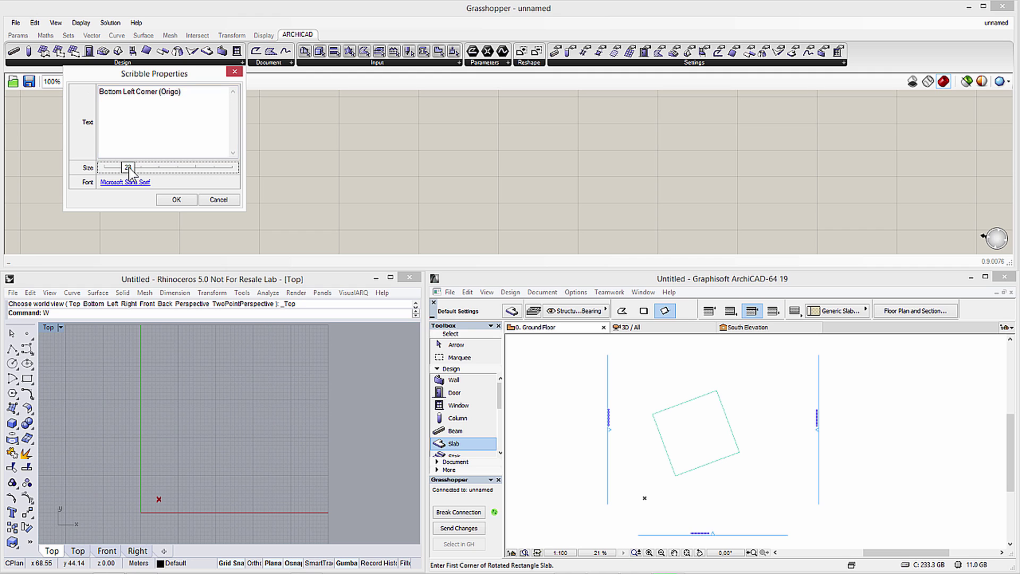
mouse_move(129, 168)
left_mouse_down()
mouse_move(118, 169)
mouse_move(151, 141)
left_mouse_up()
left_click(176, 201)
left_click(270, 179)
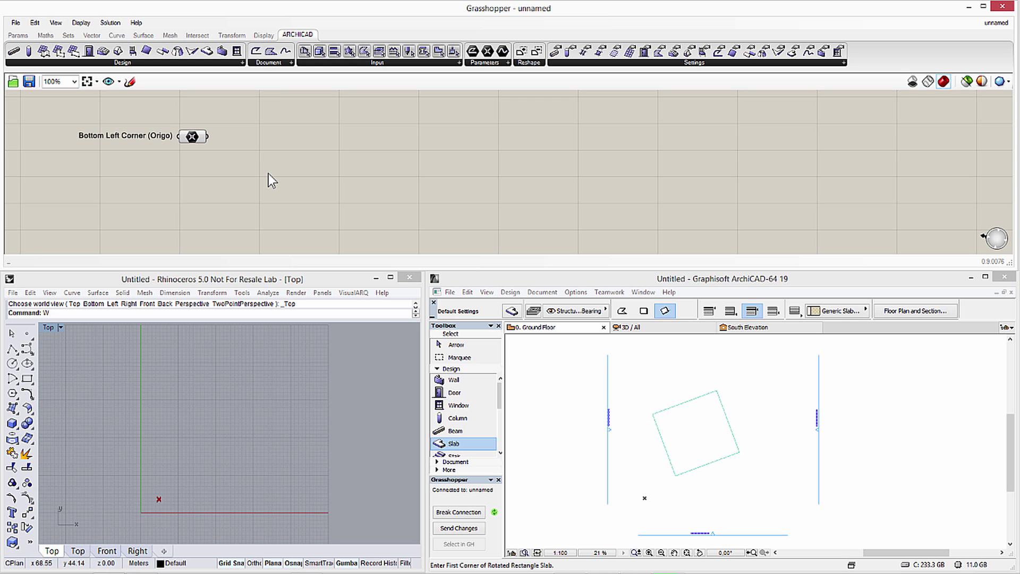
Duplicate the Point parameter together with its Scribble label directly below the originals.
left_click_drag(260, 166, 68, 106)
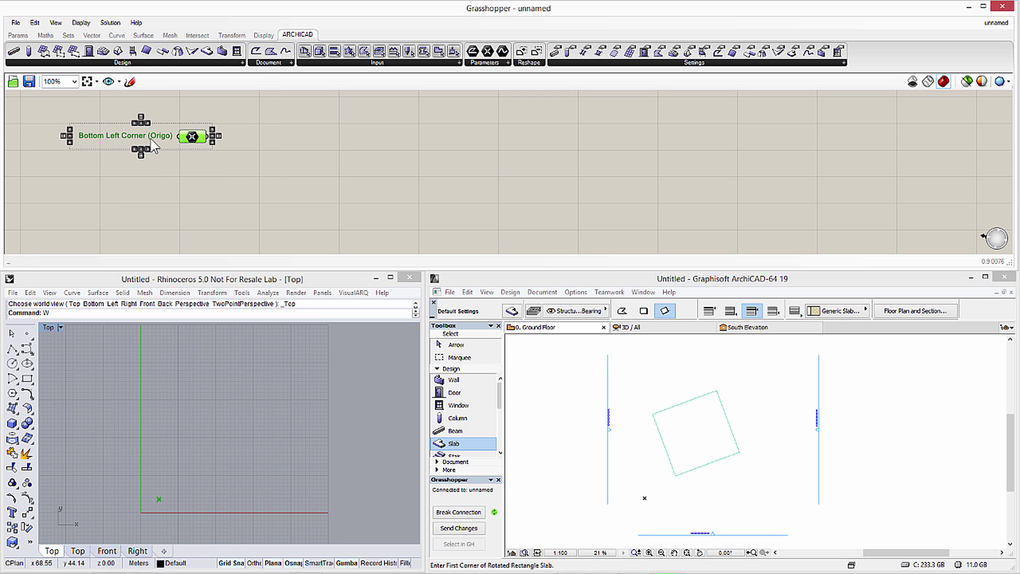
left_click_drag(193, 141, 194, 163, "alt")
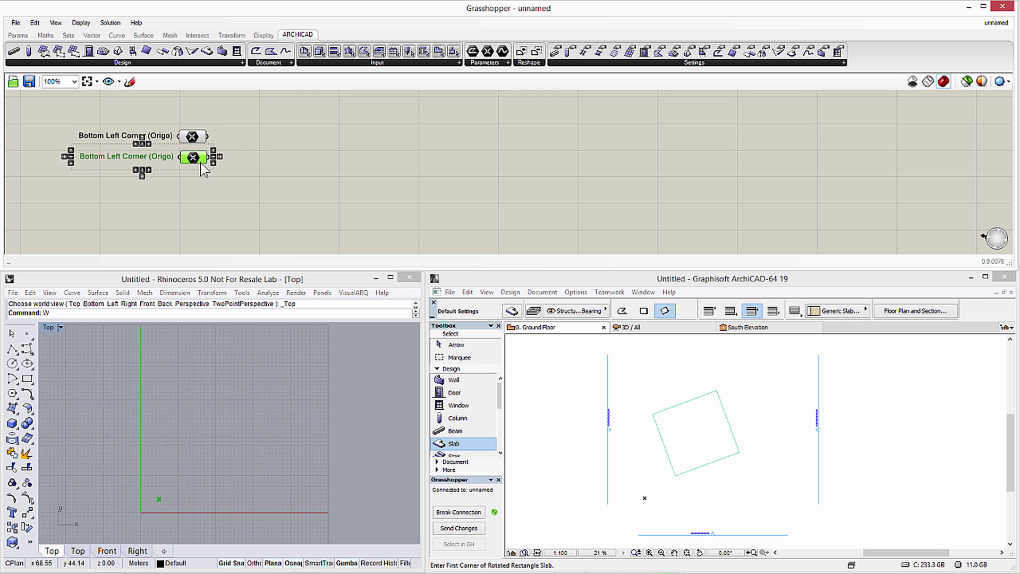
Set the duplicated Point parameter's one ARCHICAD point at the slab's bottom right corner.
right_click(194, 157)
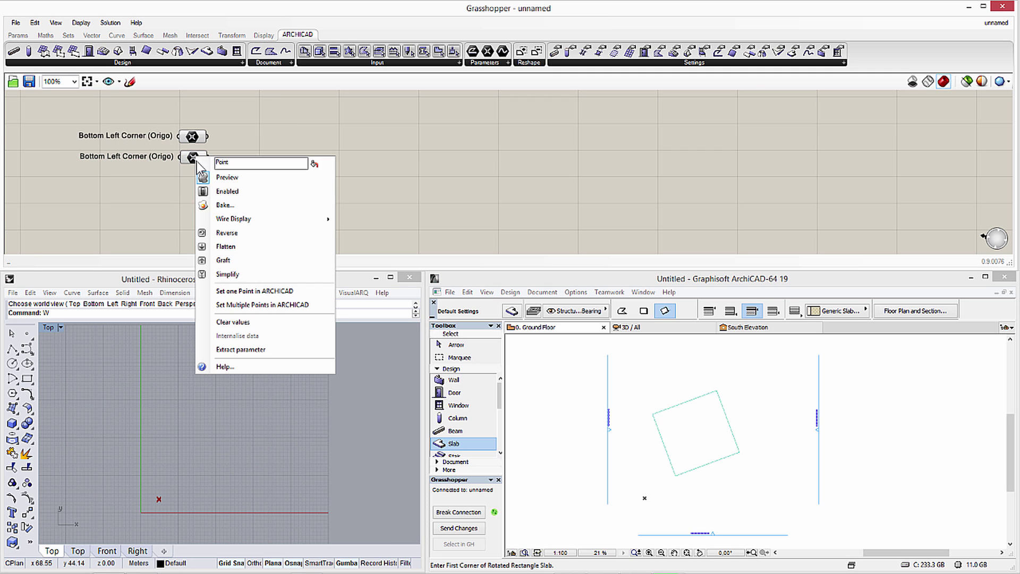
left_click(230, 291)
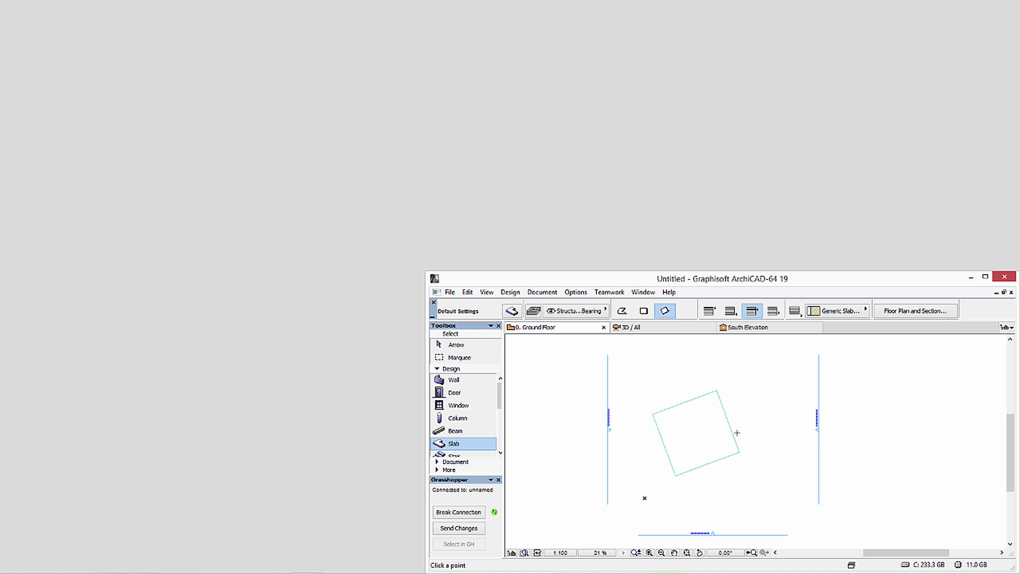
left_click(740, 448)
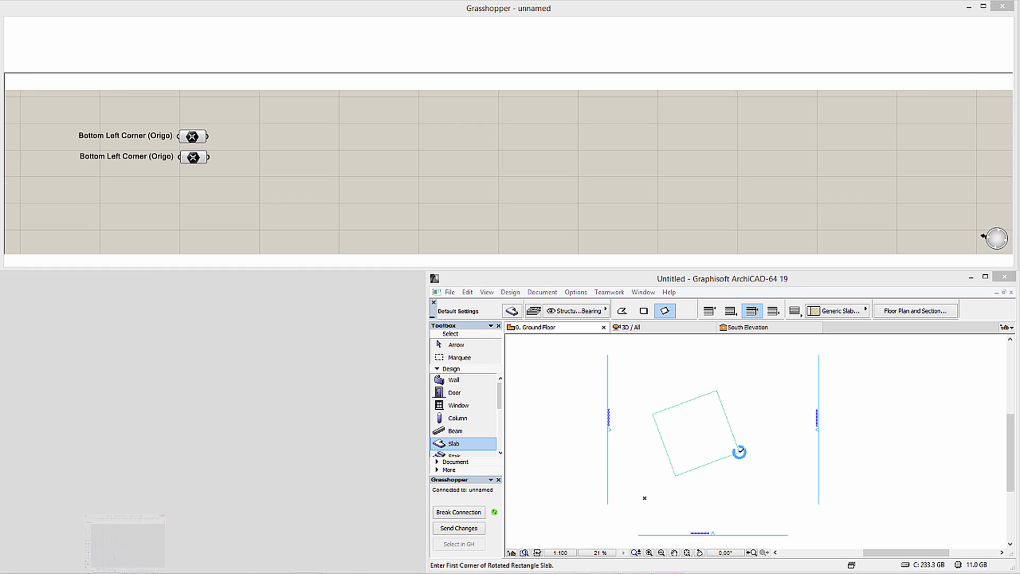
Change the duplicated Scribble's text to "Bottom Right Corner".
double_click(122, 156)
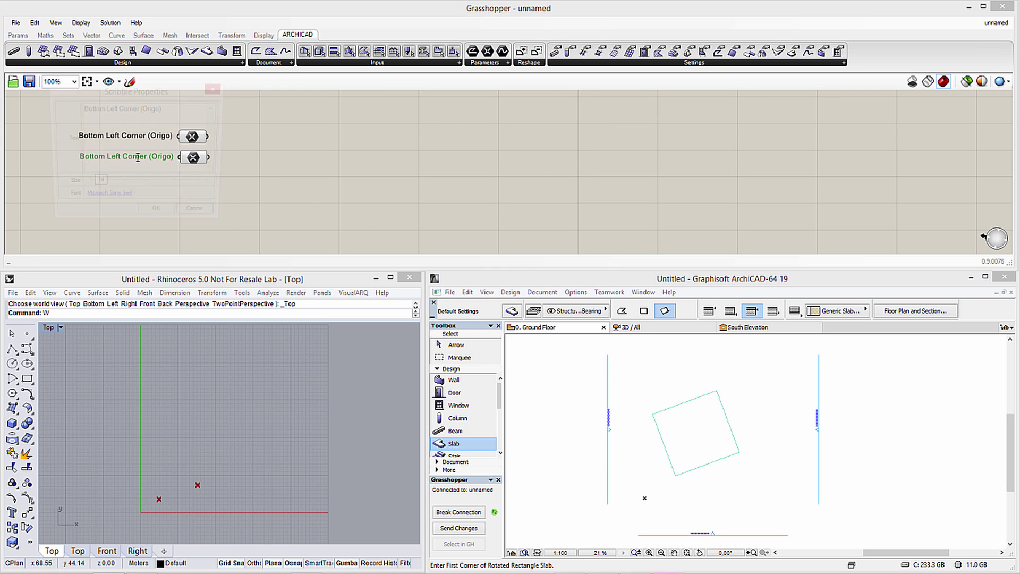
double_click(115, 109)
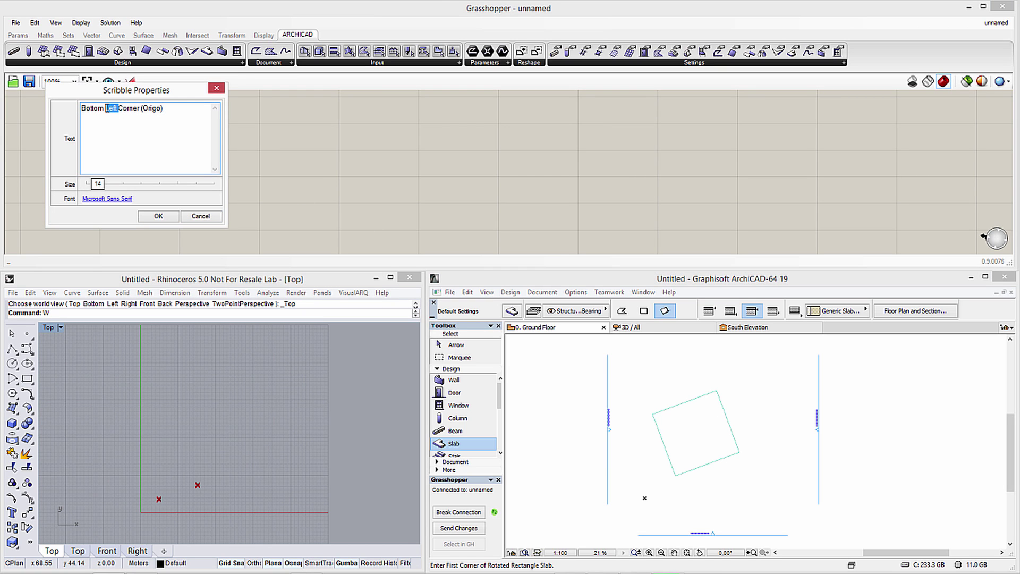
type("Right")
left_click_drag(169, 108, 142, 108)
key("BackSpace")
left_click(164, 215)
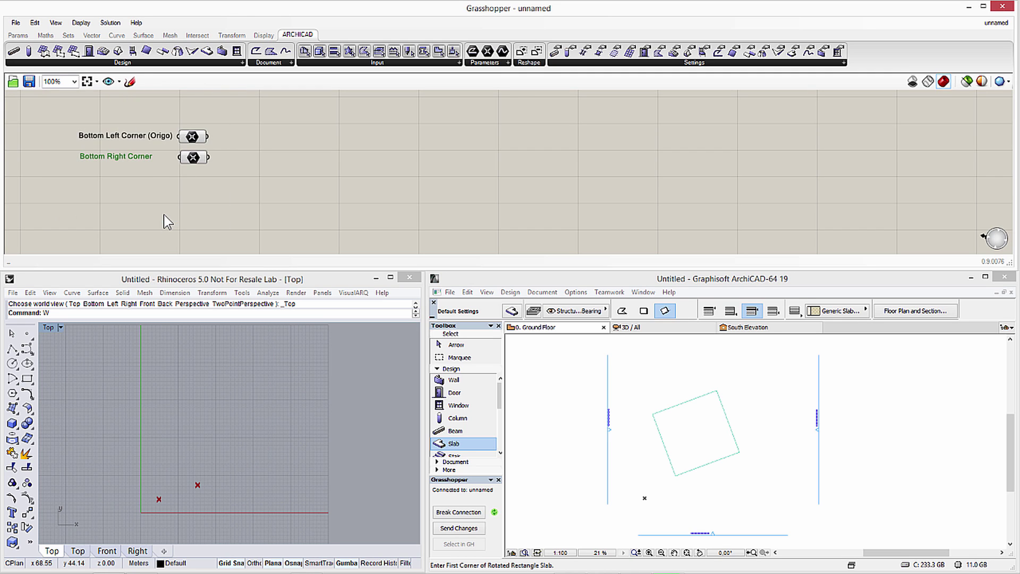
Duplicate the Bottom Right Corner point and its label directly below, and set the copy's ARCHICAD point at the slab's top right corner.
left_click_drag(244, 178, 81, 148)
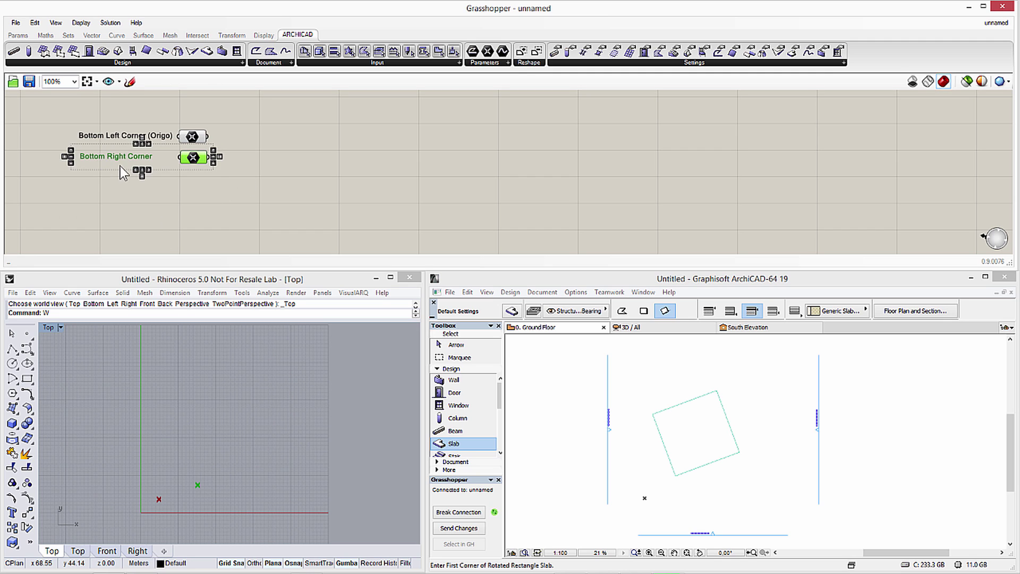
left_click_drag(193, 159, 193, 181, "alt")
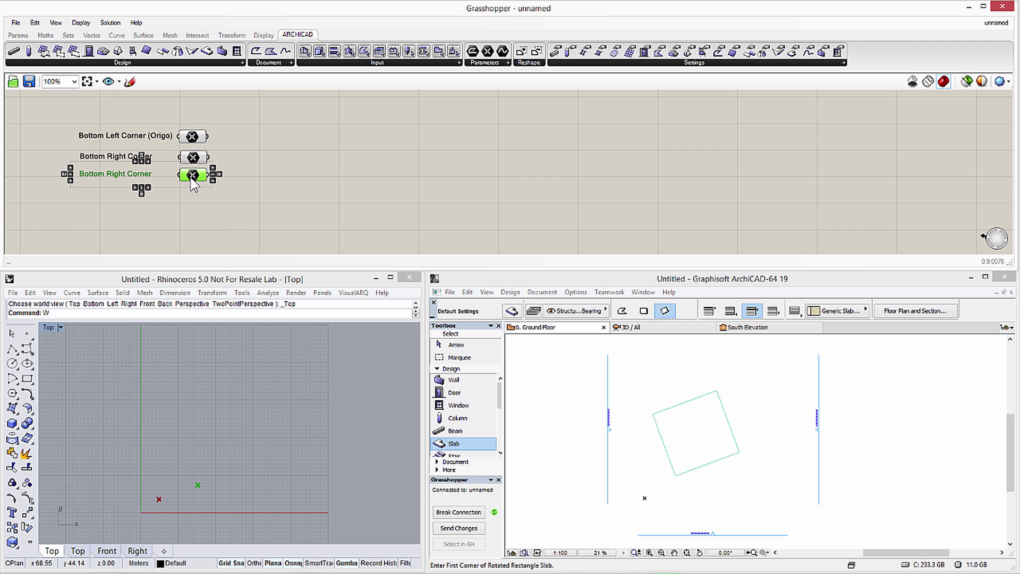
left_click(211, 196)
right_click(194, 175)
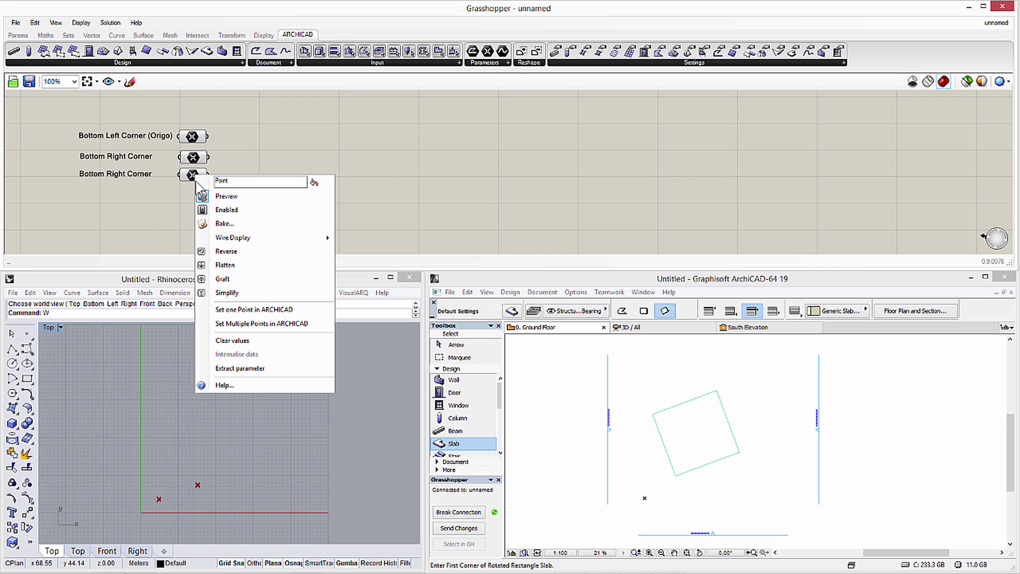
left_click(233, 310)
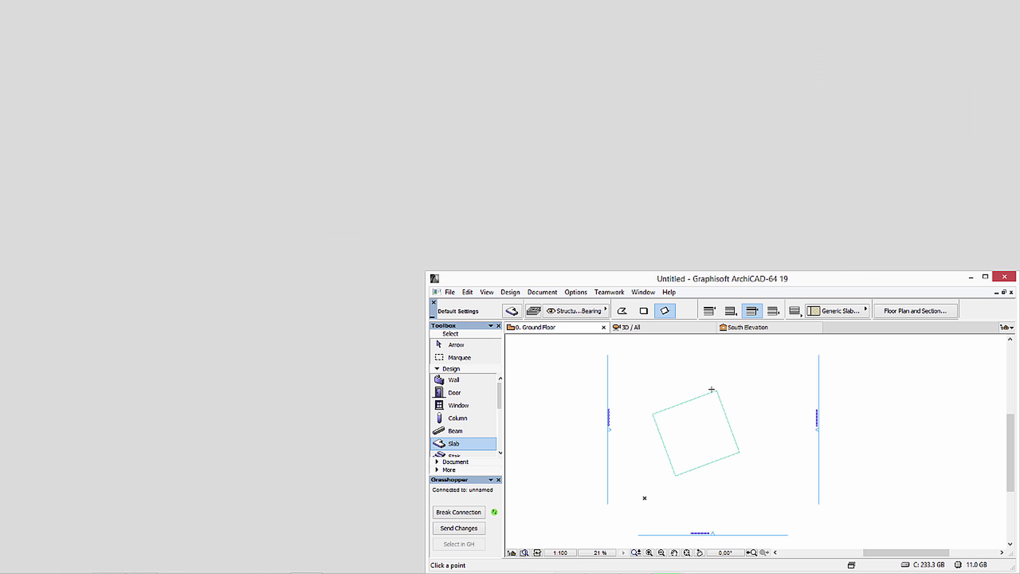
left_click(717, 385)
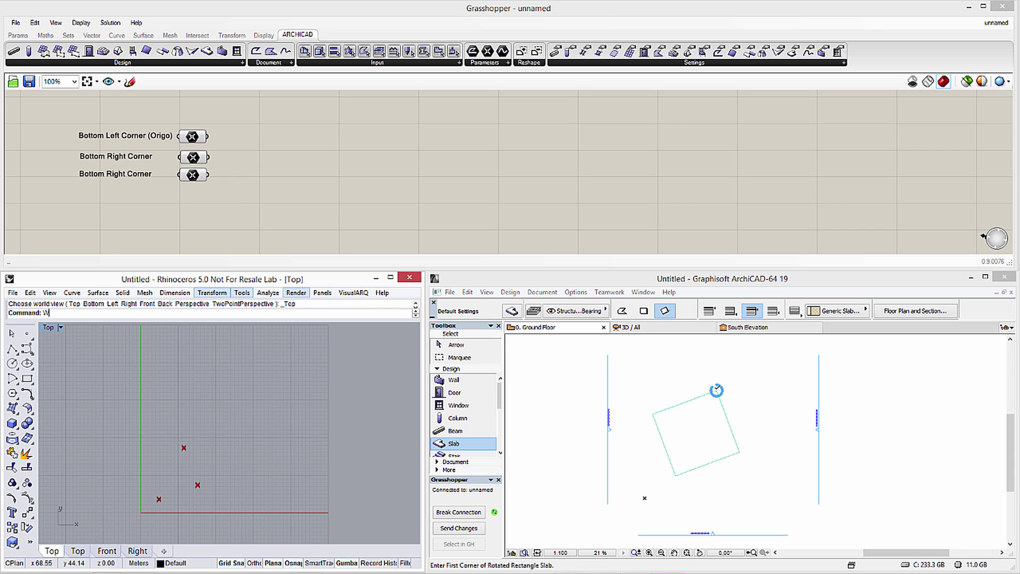
Change the lowest Scribble's text to "Top Right Corner".
double_click(131, 178)
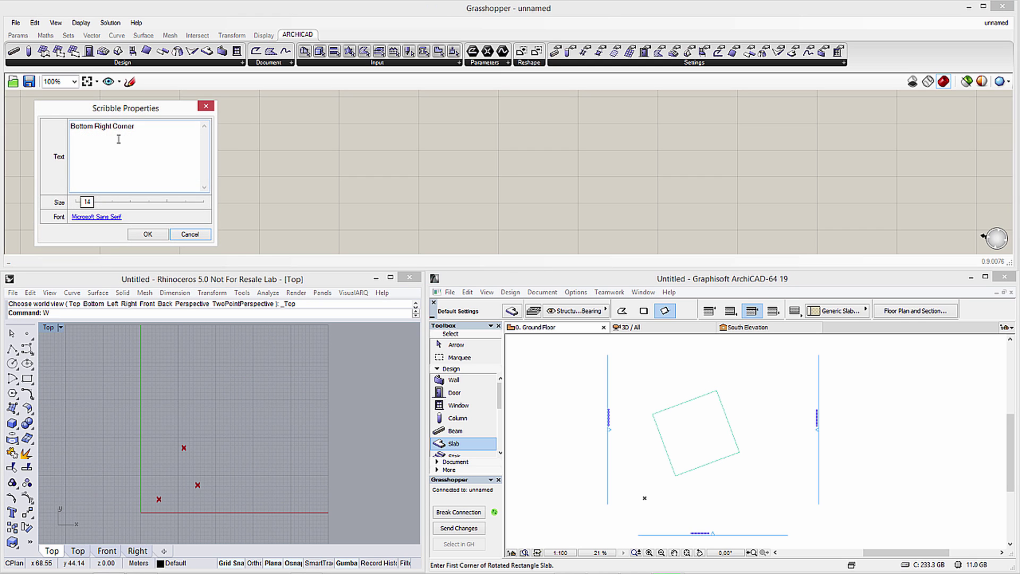
left_click_drag(93, 128, 57, 124)
type("Top")
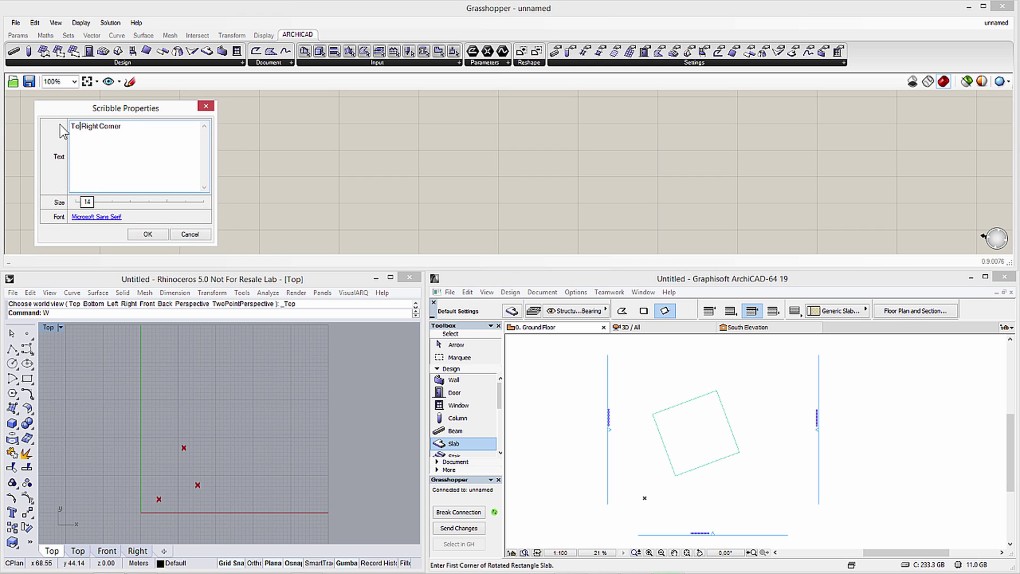
left_click(140, 234)
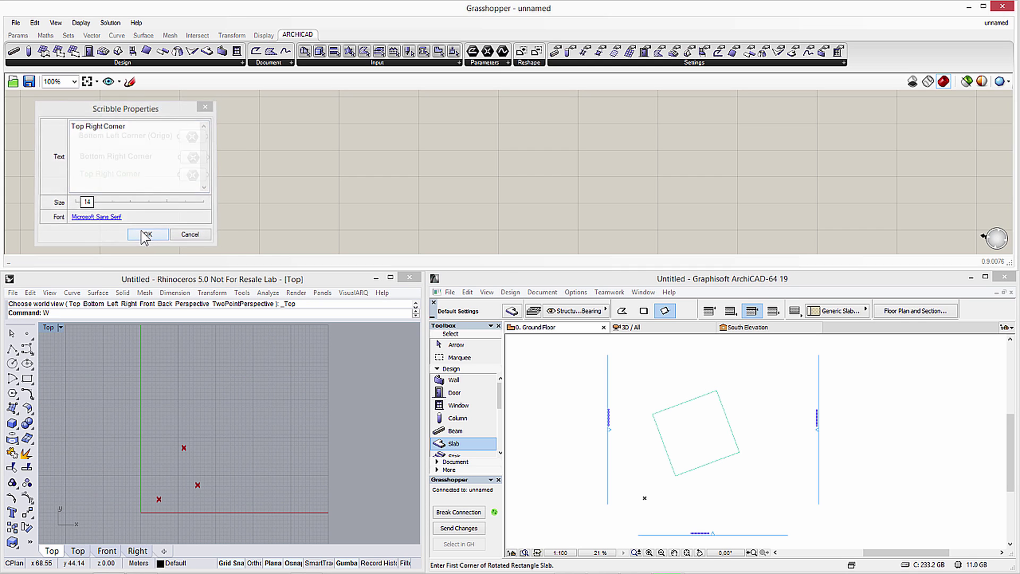
left_click(237, 205)
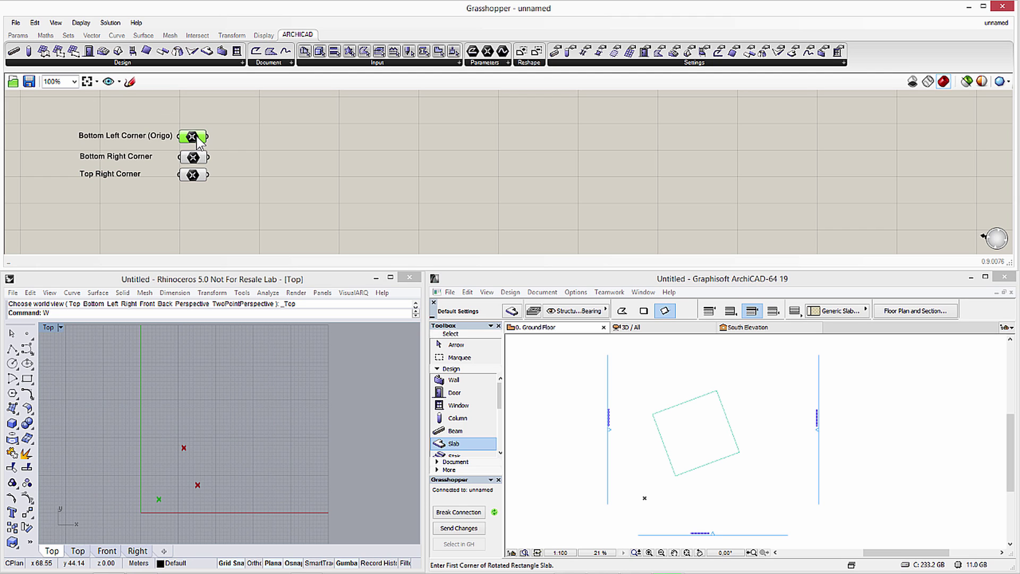
left_click(195, 157)
left_click(262, 213)
Place a standard geometry Point parameter beside each of the three ARCHICAD points and wire each corner point into its neighbour.
left_click(17, 35)
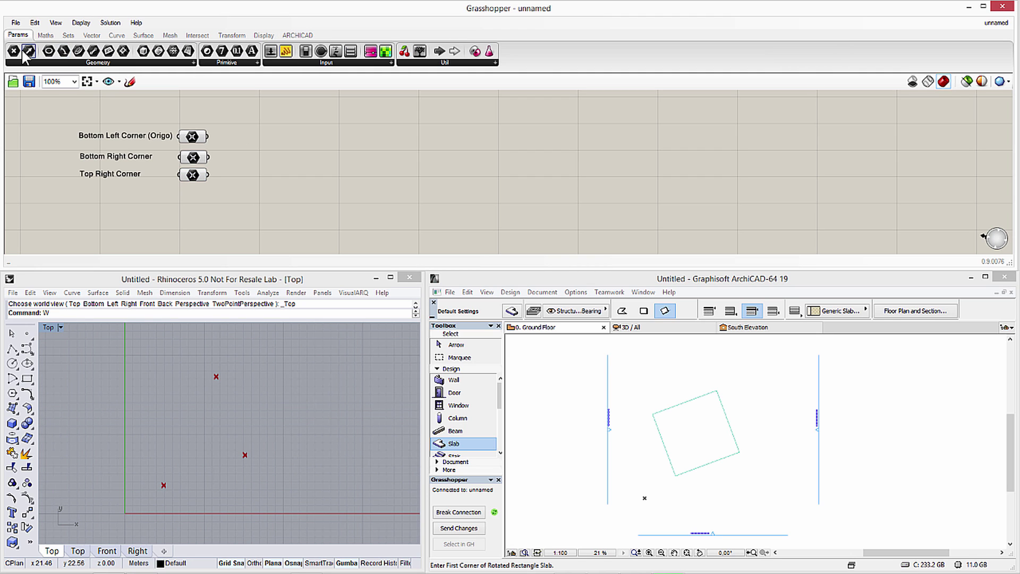
left_click_drag(24, 57, 235, 143)
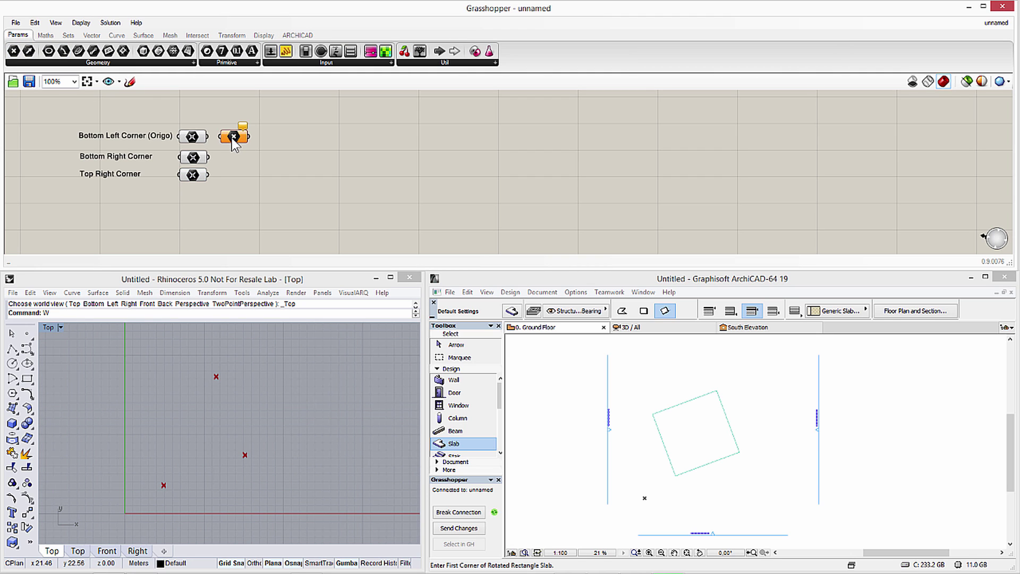
left_click(233, 138)
key("ctrl+c")
key("ctrl+v")
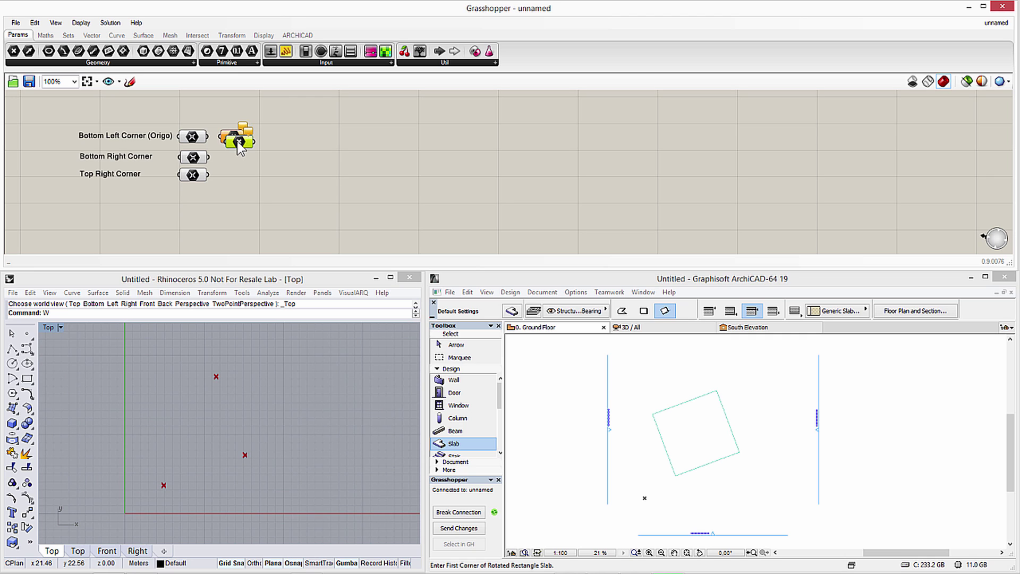
left_click_drag(238, 142, 232, 172)
key("ctrl+v")
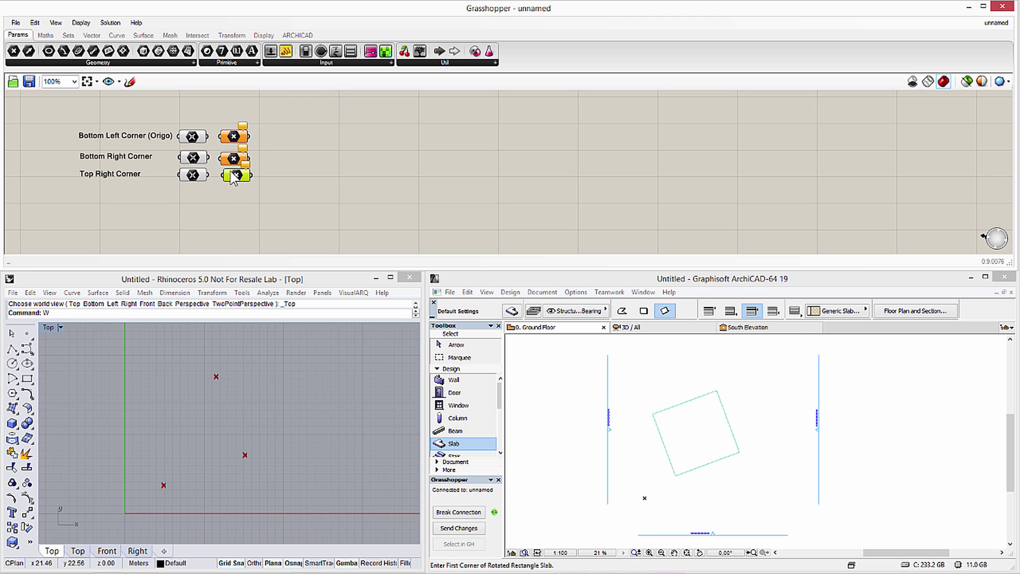
left_click_drag(208, 136, 208, 175)
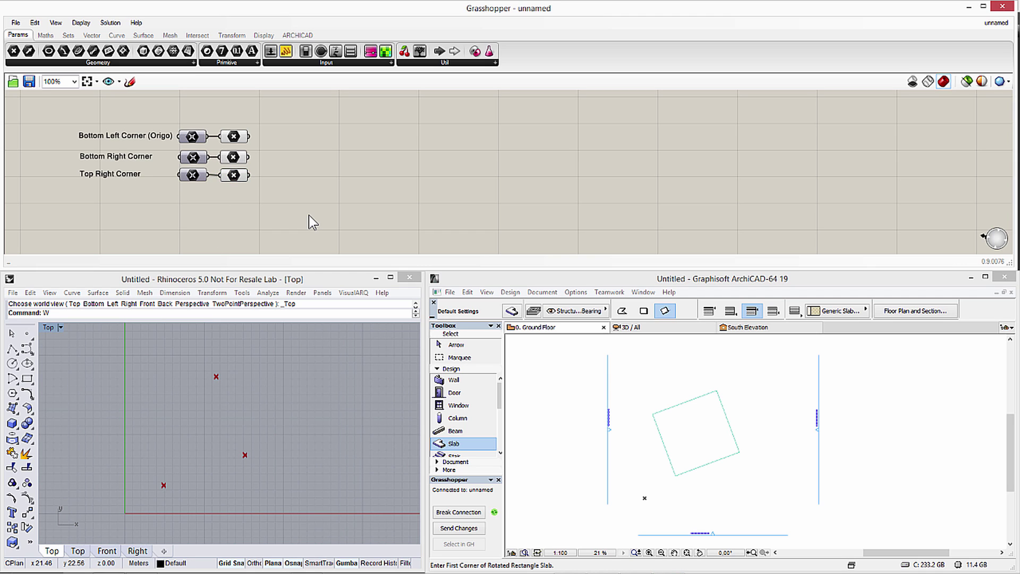
Add a Rectangle 3Pt component and wire the bottom left, bottom right and top right points into Point A, B and C.
double_click(313, 155)
type("rectan")
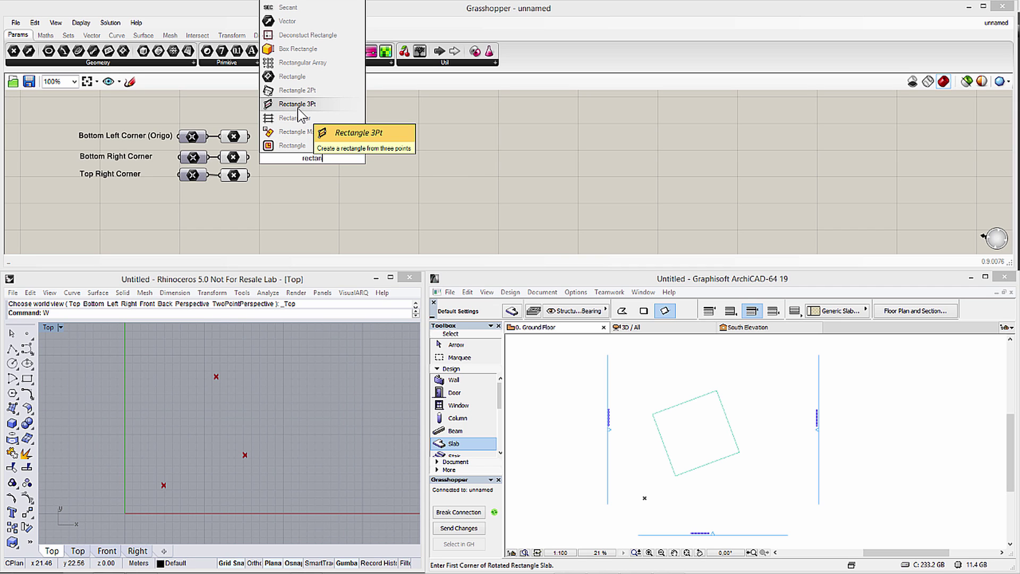
left_click(297, 107)
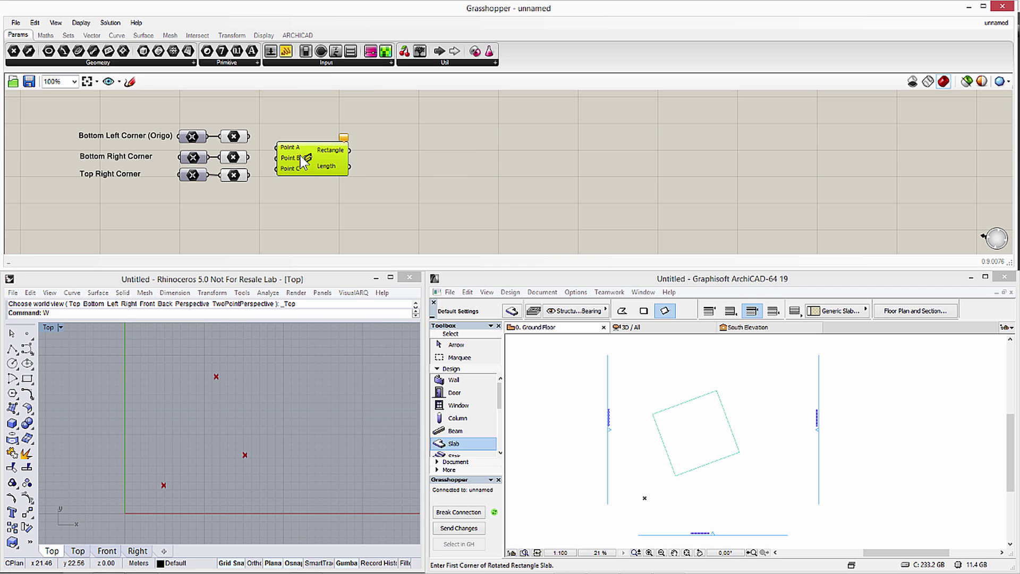
mouse_move(296, 157)
left_mouse_down()
mouse_move(269, 141)
mouse_move(270, 162)
mouse_move(296, 161)
left_mouse_up()
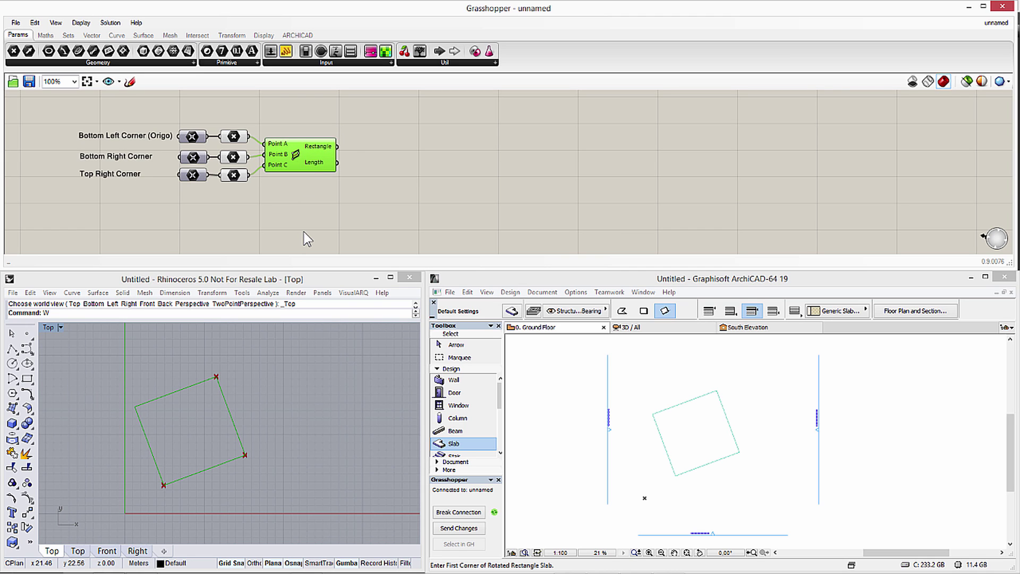
left_click(311, 217)
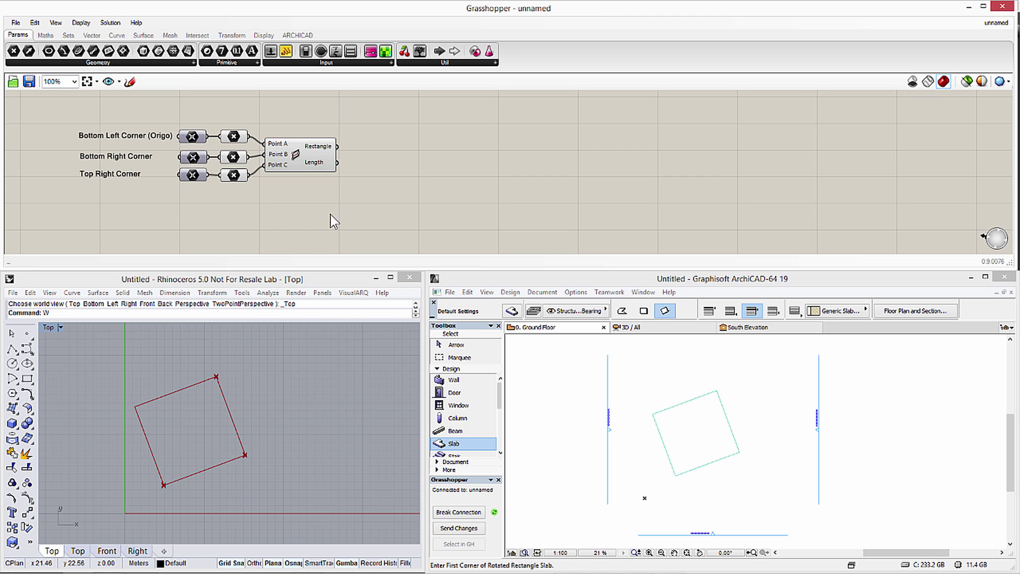
Add a Vector 2Pt component with the bottom left corner as Point A and the bottom right corner as Point B.
double_click(380, 140)
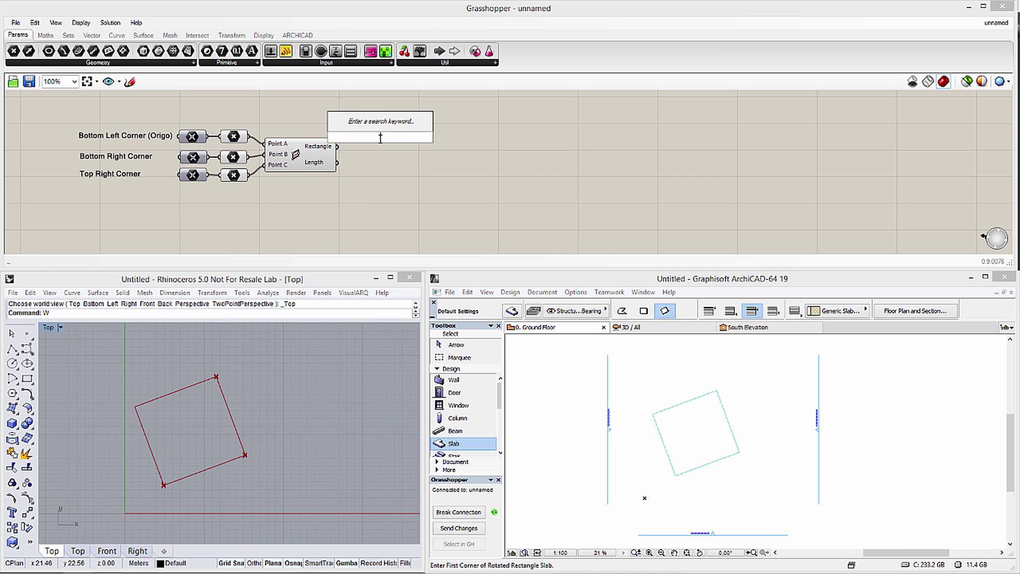
type("vect")
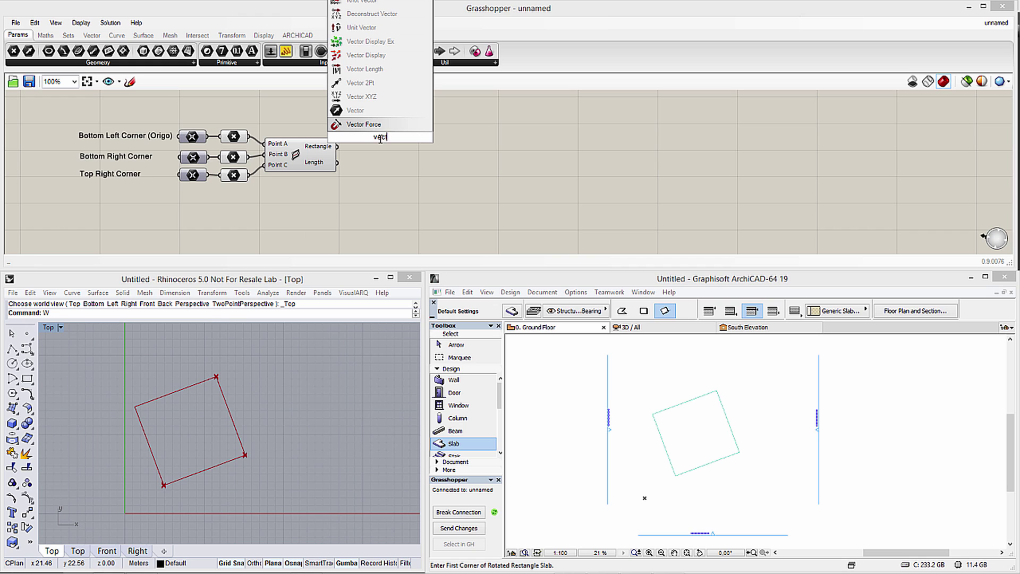
left_click(360, 83)
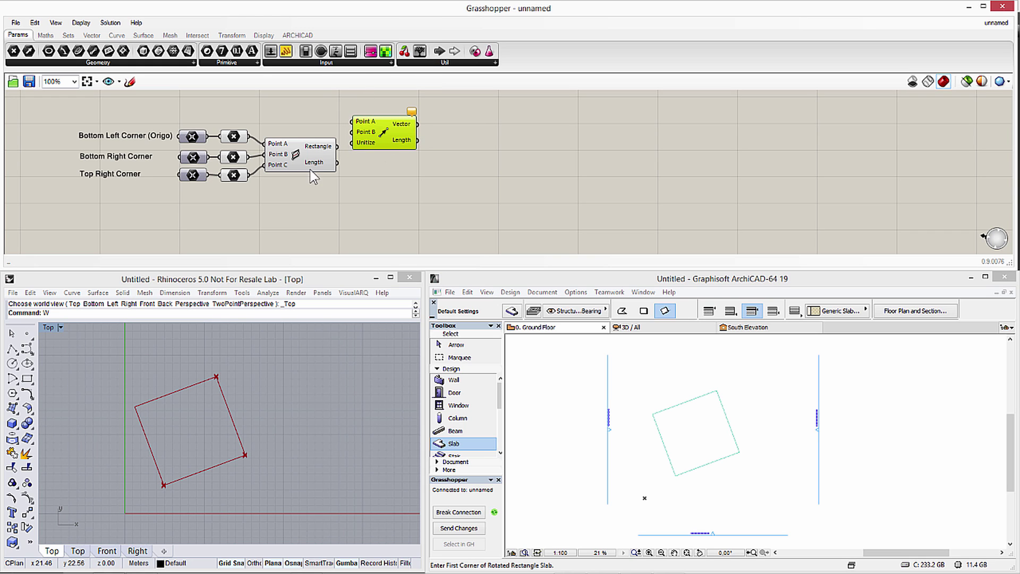
left_click_drag(248, 136, 352, 122)
left_click_drag(248, 158, 389, 178)
Duplicate the Vector 2Pt component below, using the bottom right corner as Point A and the top right corner as Point B.
key("ctrl+c")
key("ctrl+v")
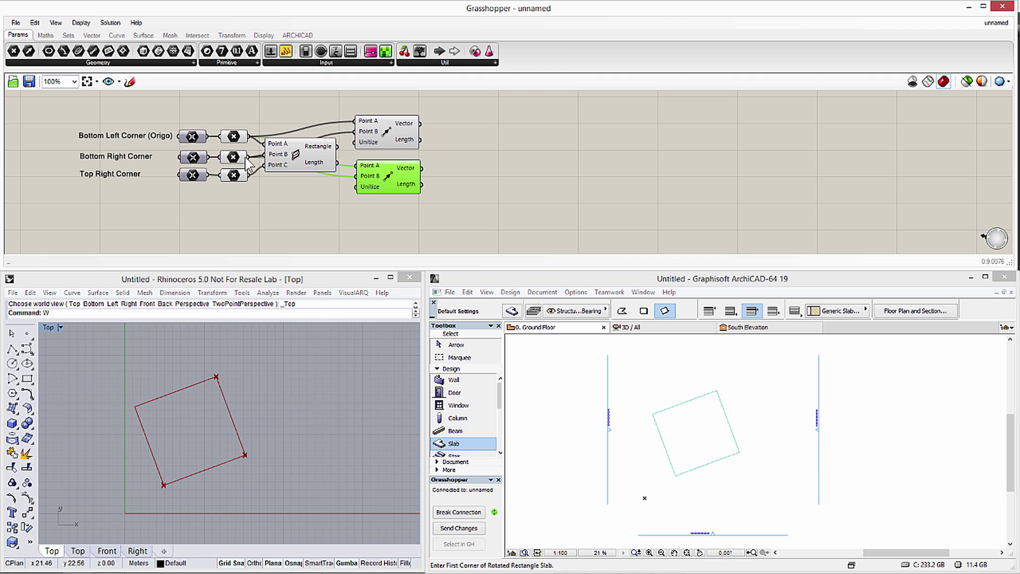
left_click_drag(251, 161, 356, 176)
left_click_drag(244, 177, 357, 185)
Add a Unit Vector component after each Vector 2Pt and connect it to that component's Vector output.
double_click(448, 134)
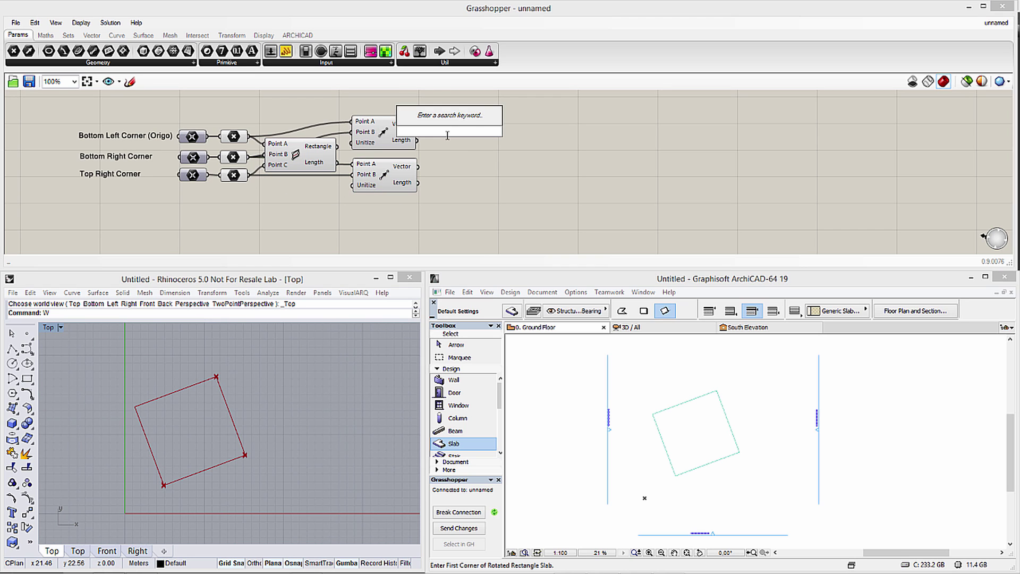
type("unit")
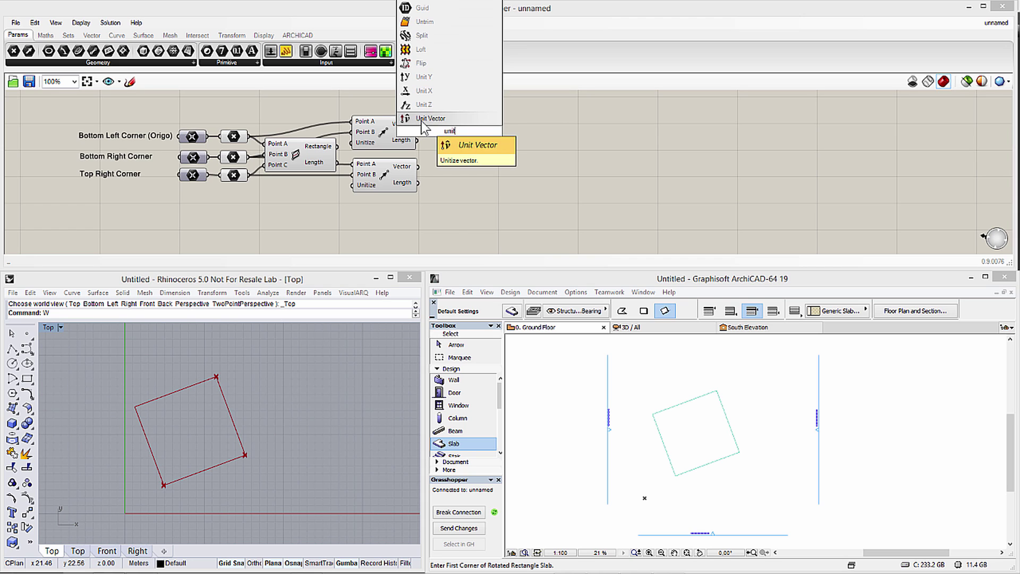
left_click(422, 120)
left_click_drag(443, 133, 434, 169)
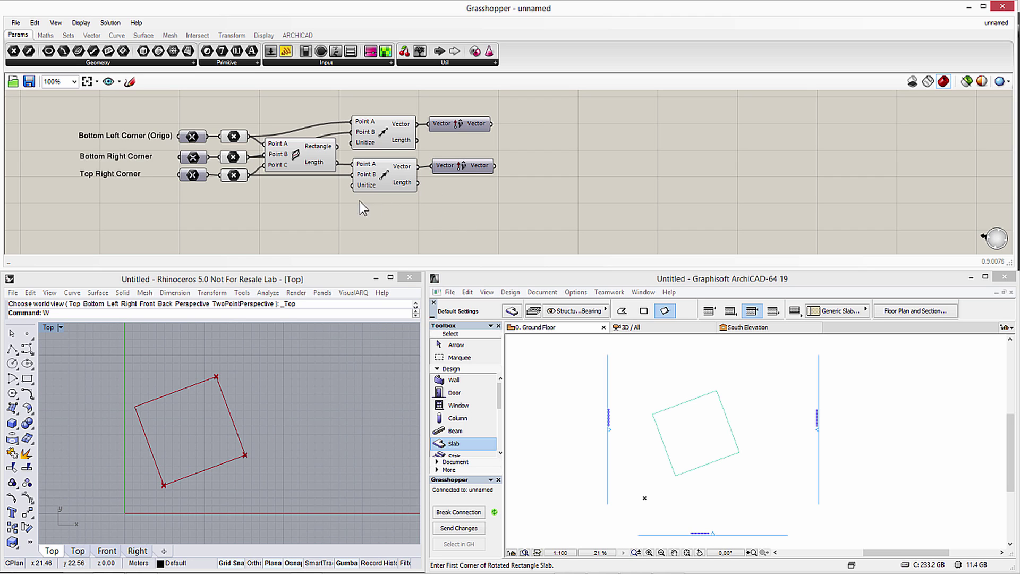
Group the corner labels, point parameters and Rectangle 3Pt component, and name the group "field".
left_click_drag(336, 203, 58, 105)
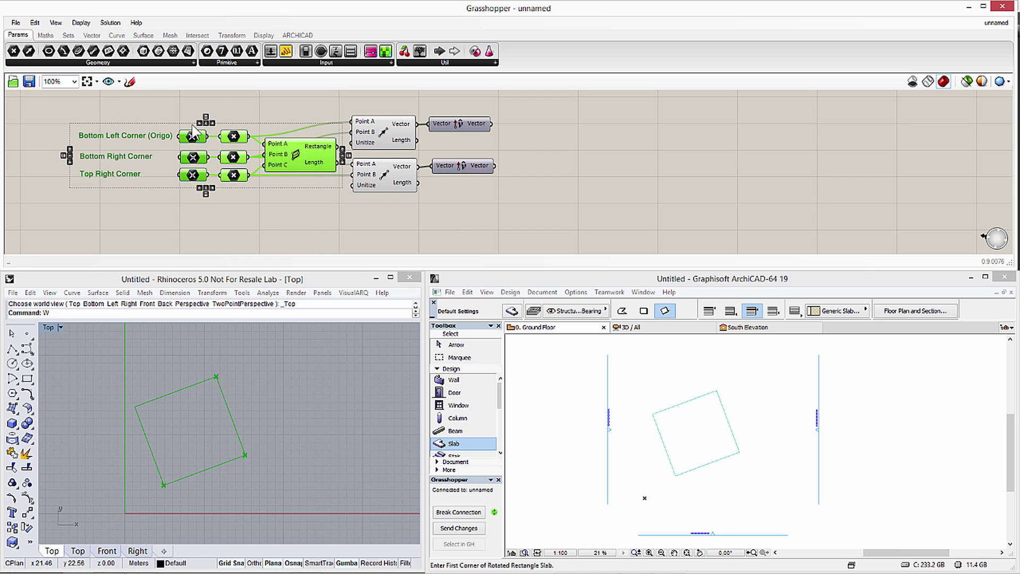
right_click(257, 129)
left_click(289, 237)
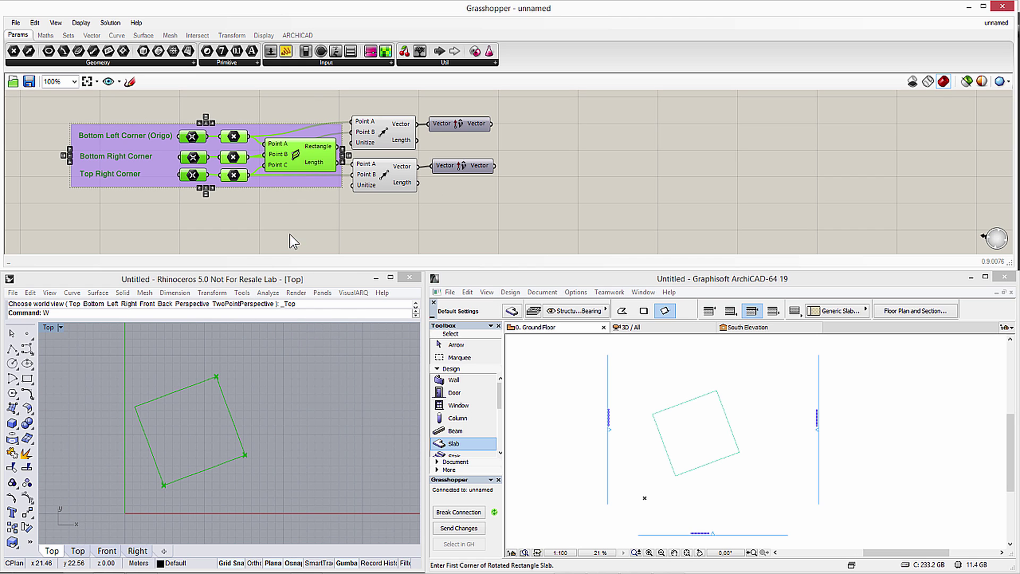
right_click(258, 133)
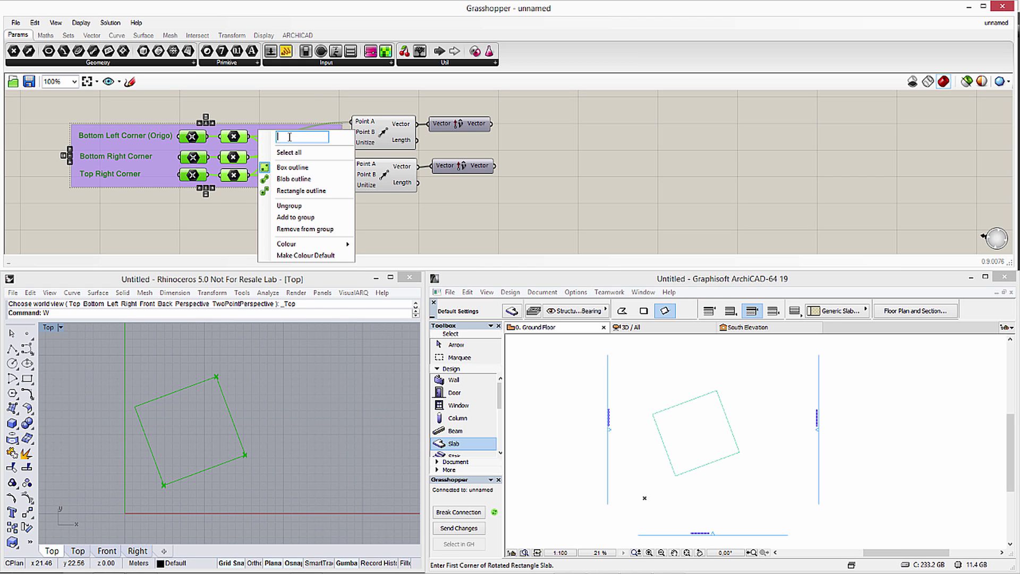
type("field")
key("Return")
left_click(223, 226)
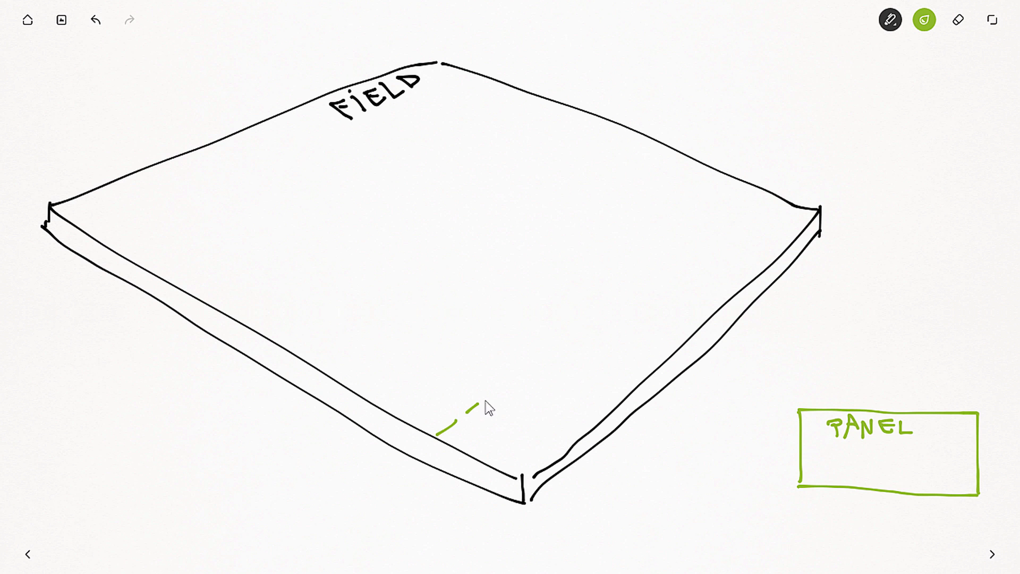
Sketch the panel's dashed green outline at the field's near corner and a blue dimension line labelled "WIDTH" below the panel.
left_click_drag(485, 401, 526, 374)
left_click_drag(579, 342, 639, 383)
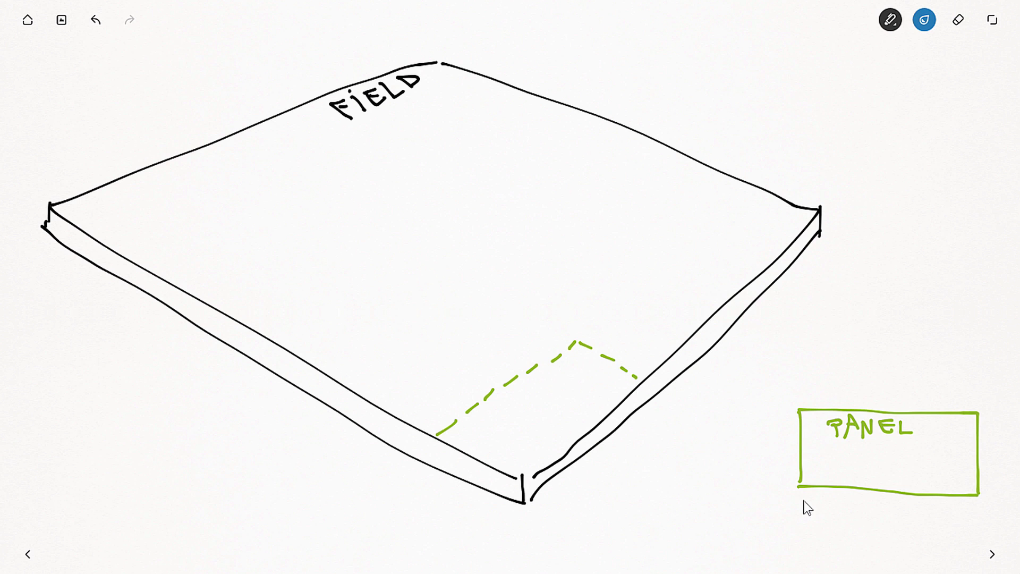
mouse_move(803, 501)
left_mouse_down()
mouse_move(804, 513)
mouse_move(983, 519)
left_mouse_up()
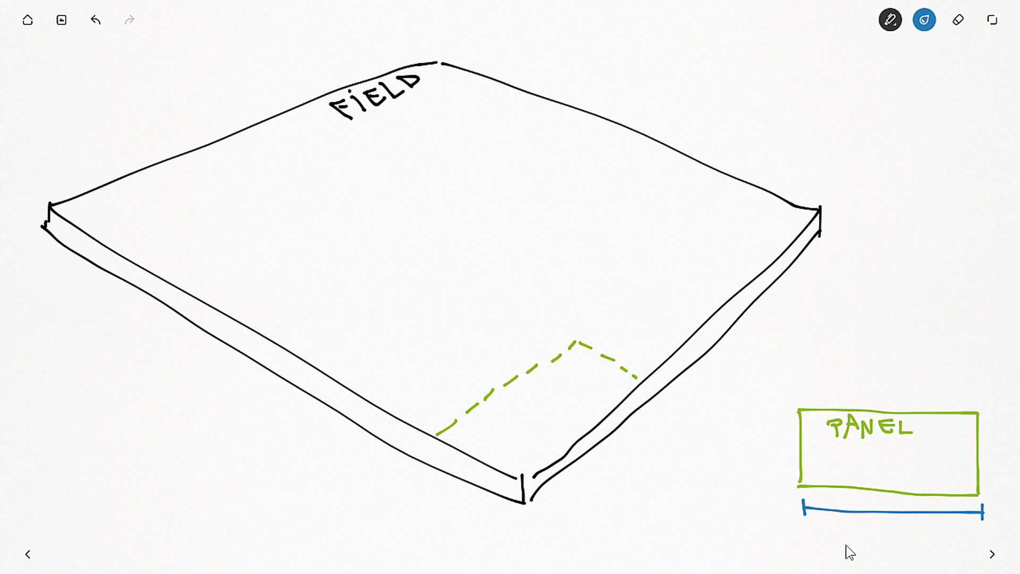
left_click_drag(850, 547, 897, 530)
left_click(869, 526)
mouse_move(892, 530)
left_mouse_down()
mouse_move(893, 542)
mouse_move(908, 535)
left_mouse_up()
left_click_drag(907, 529, 910, 537)
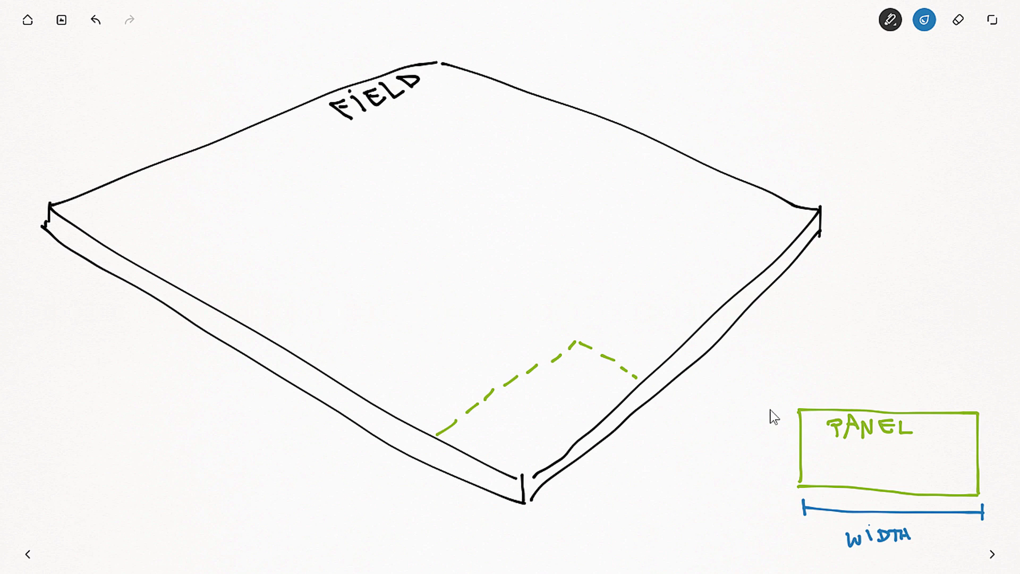
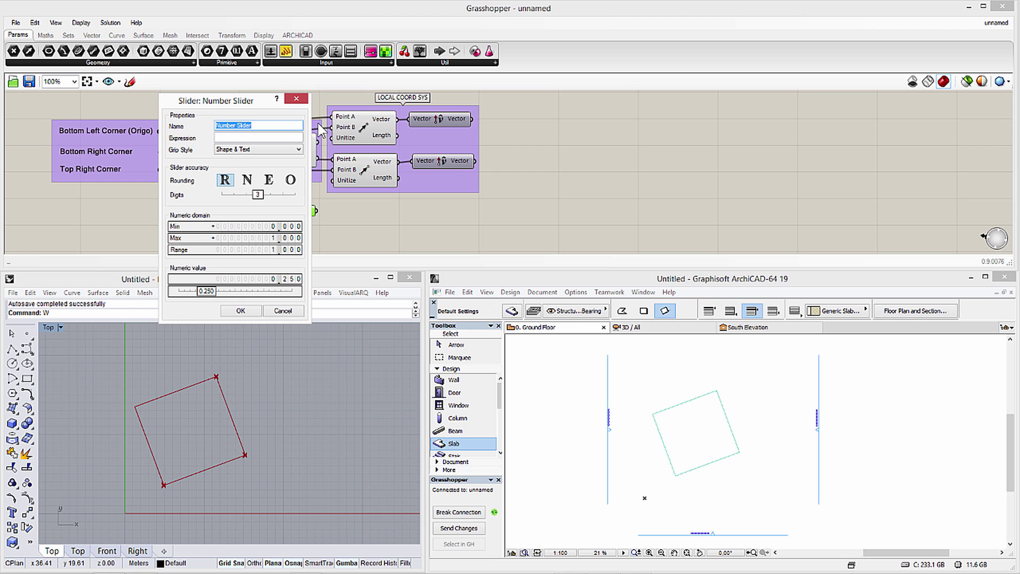
Name the number slider "Width of Panel" and set its range from a minimum of 0.4 to a maximum of 2.5.
type("Width")
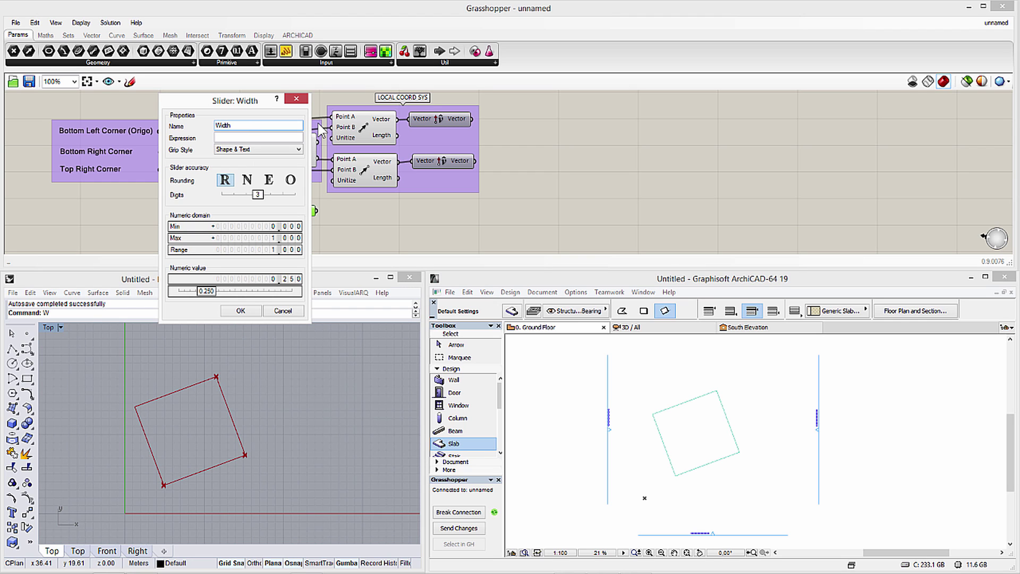
type(" of Panel")
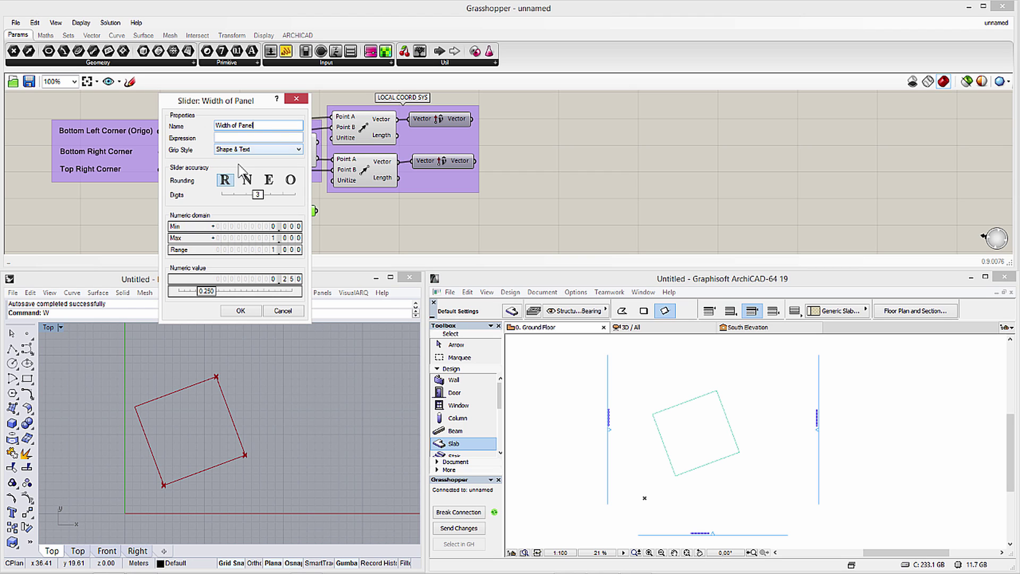
double_click(256, 227)
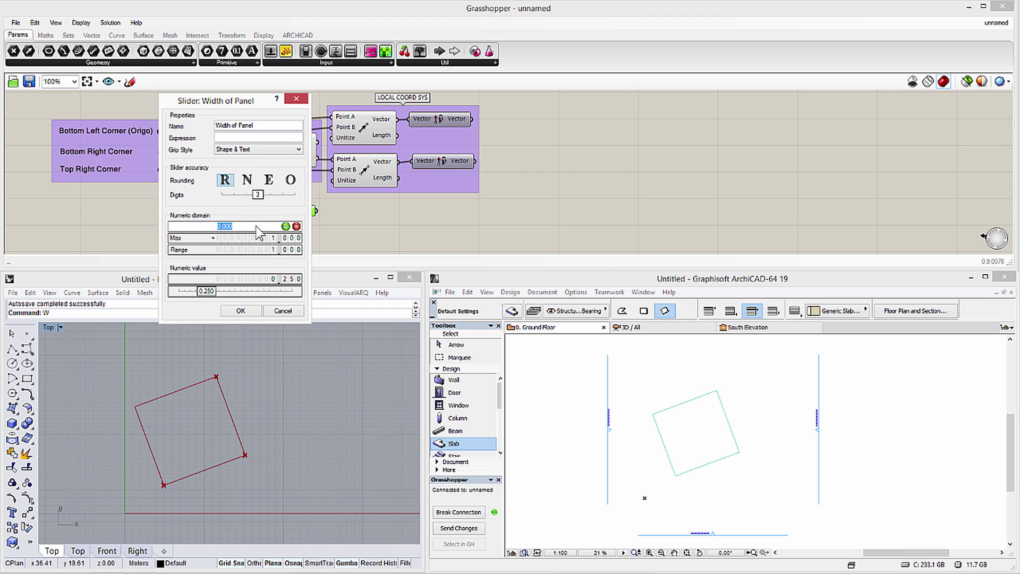
type("0.4")
key("Return")
double_click(253, 238)
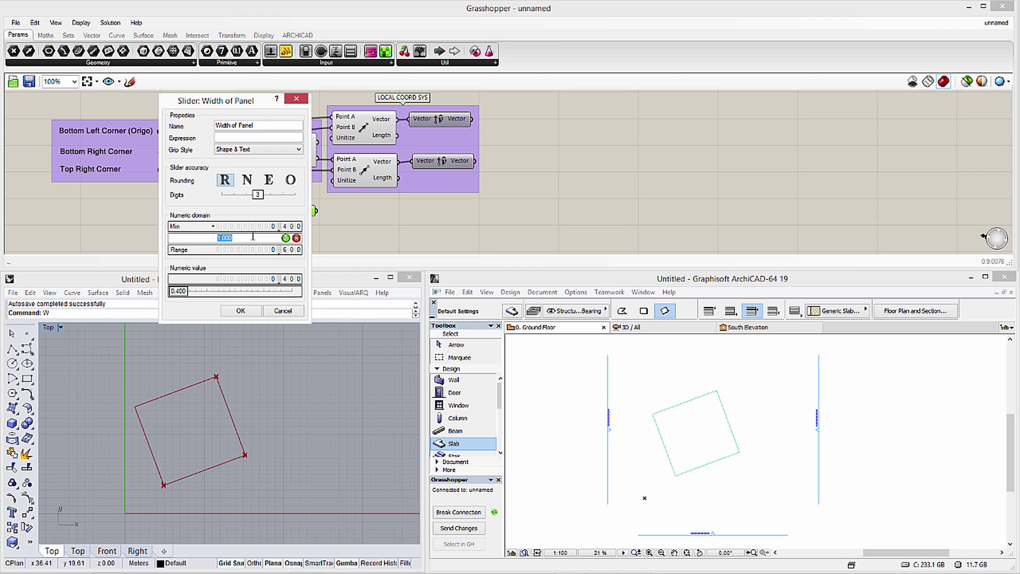
type("2.5")
left_click(244, 312)
left_click_drag(240, 208, 232, 205)
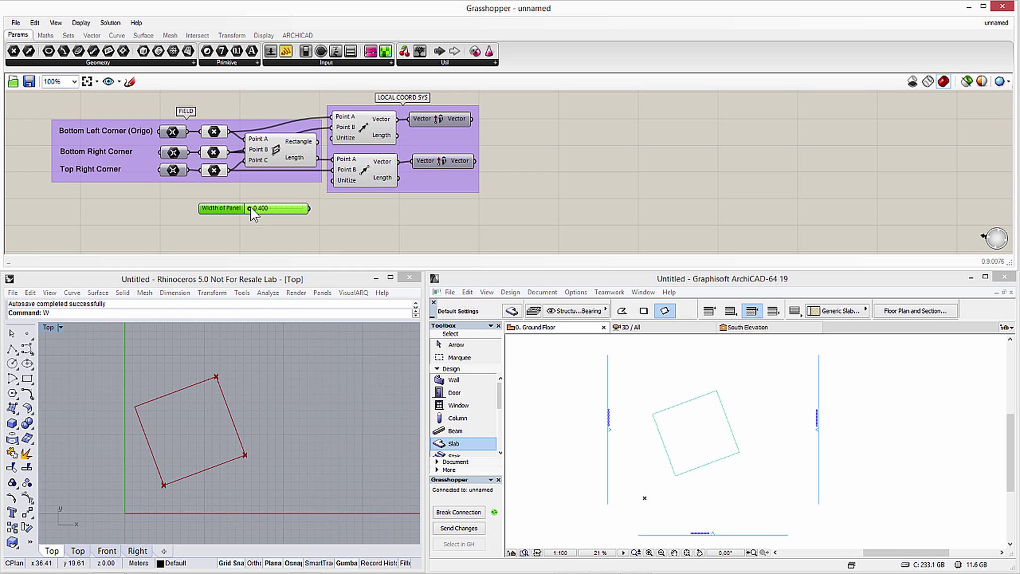
Duplicate the Width of Panel slider below itself and rename the copy "Height of Panel".
key("ctrl+c")
key("ctrl+v")
left_click_drag(231, 225, 232, 226)
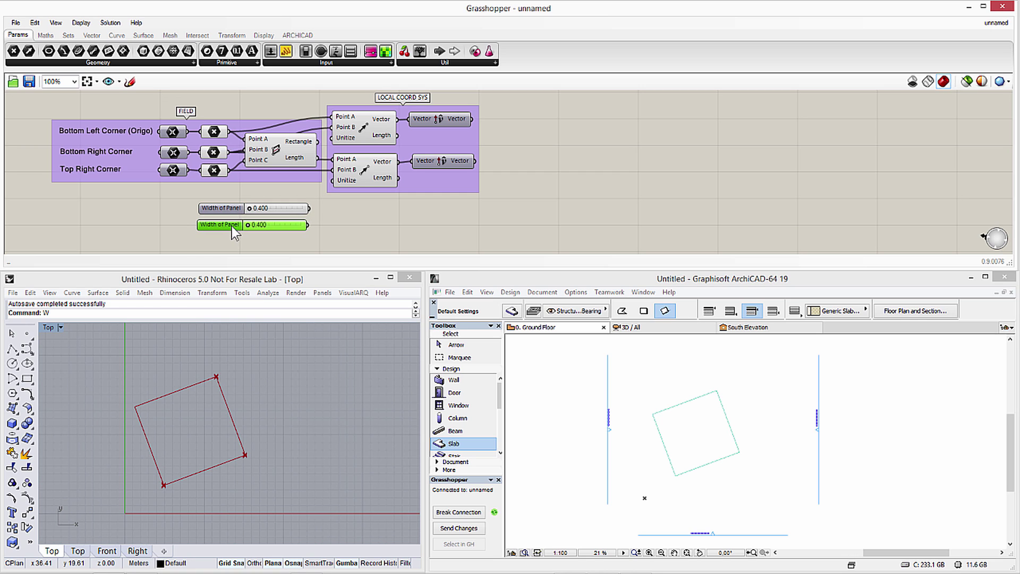
double_click(232, 225)
left_click_drag(269, 141, 202, 143)
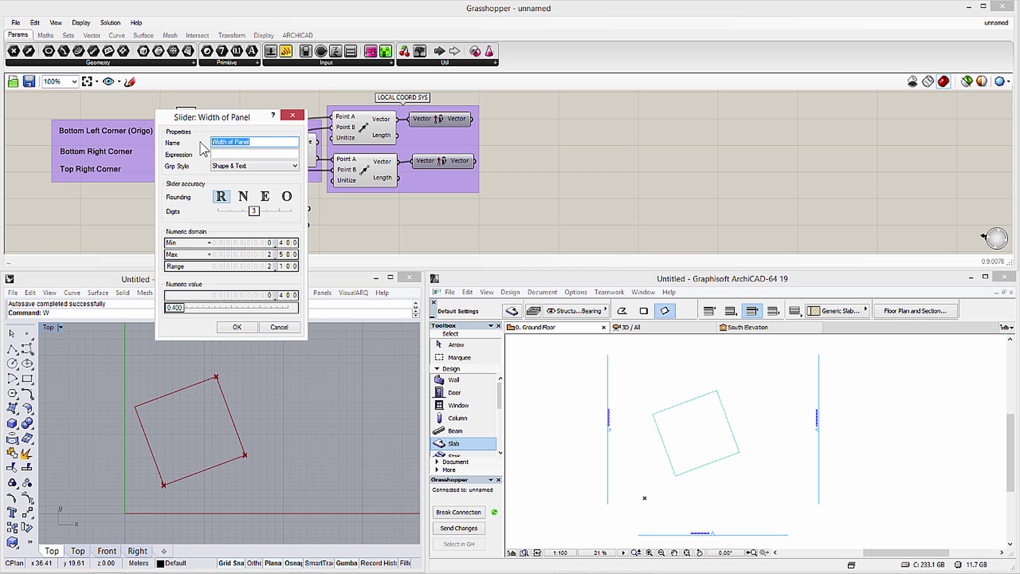
left_click(229, 141)
double_click(228, 141)
type("Height")
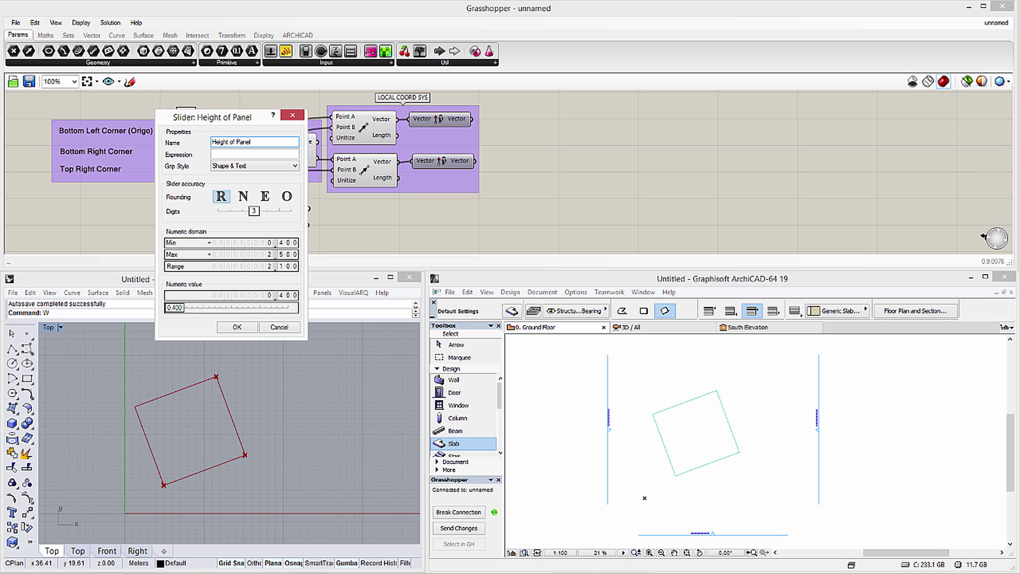
left_click(237, 326)
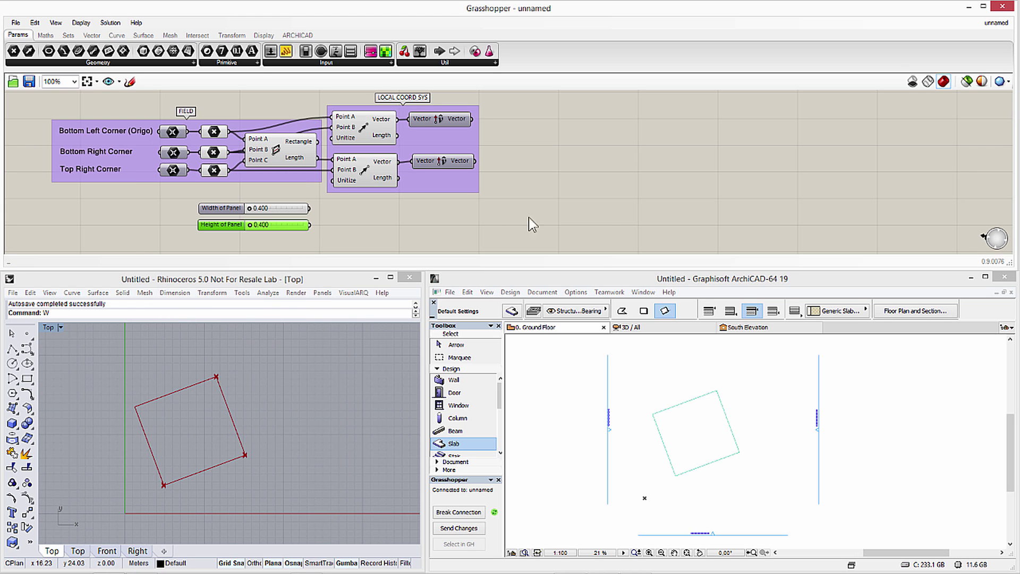
Add a Move component beyond the local coordinate system group and connect the bottom left corner point to its Geometry input.
double_click(571, 134)
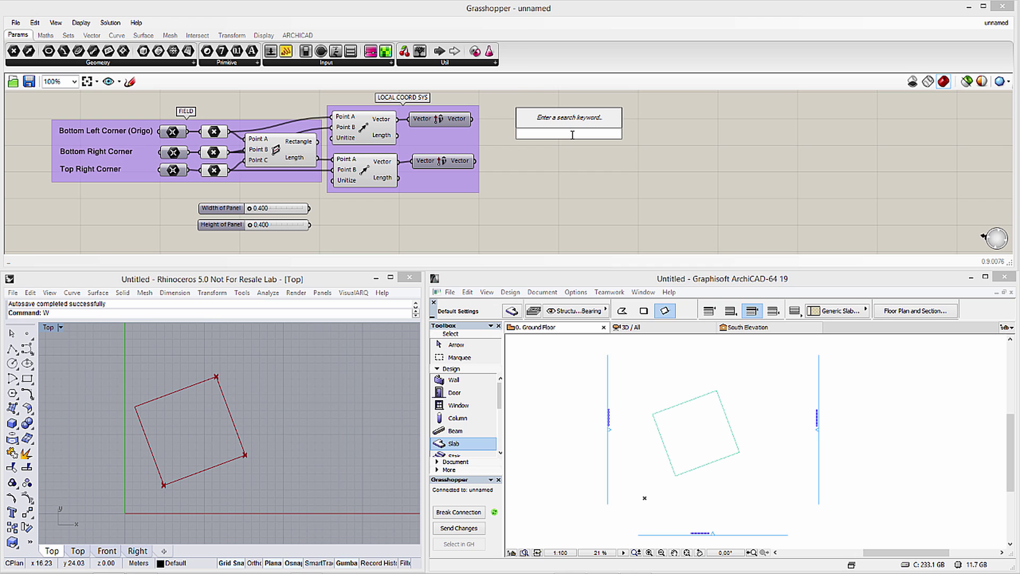
type("move")
key("Return")
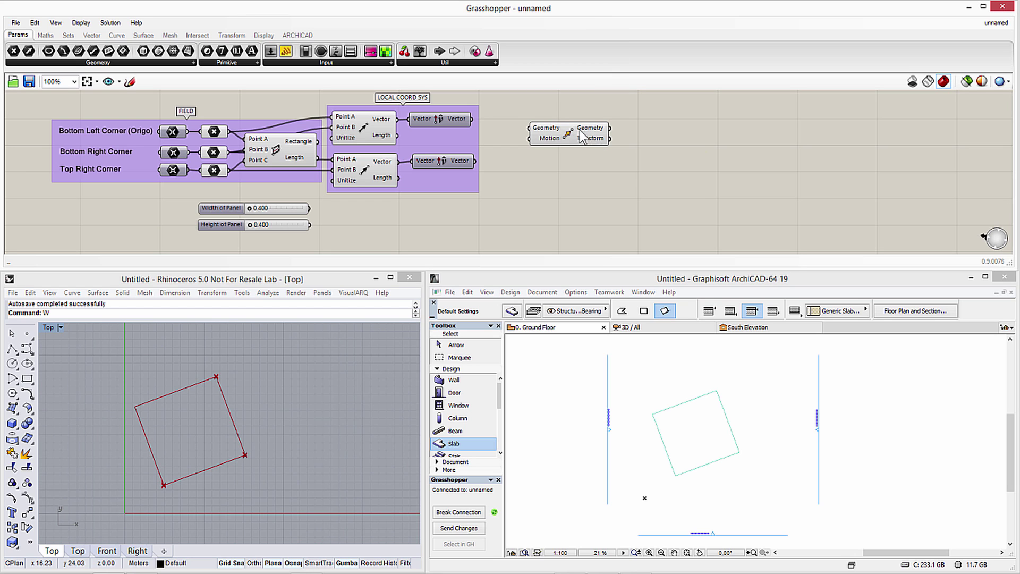
left_click_drag(580, 134, 583, 126)
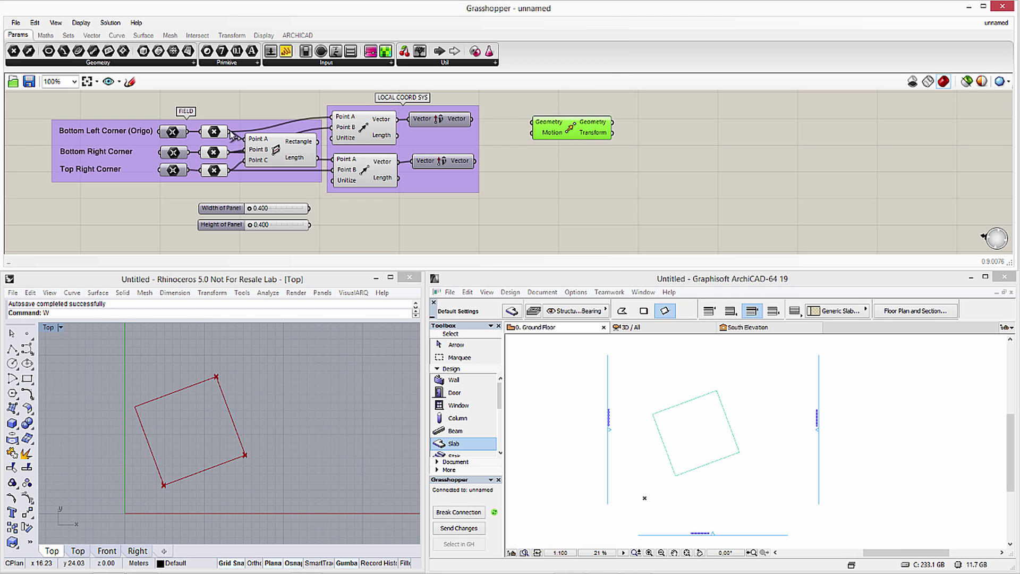
left_click_drag(232, 134, 532, 122)
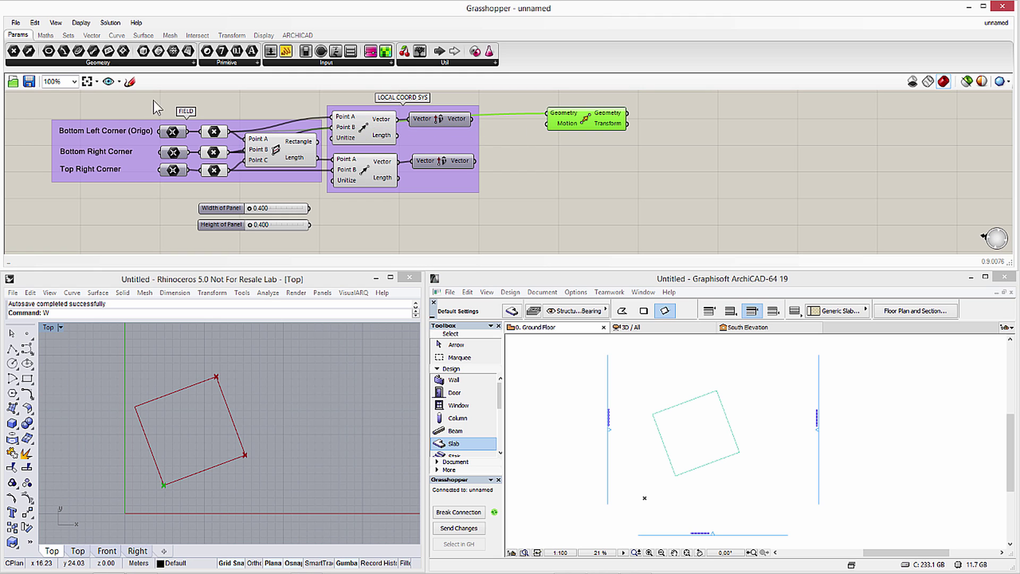
Add a Multiplication component with the upper Unit Vector as A and the Width of Panel slider as B.
left_click(45, 34)
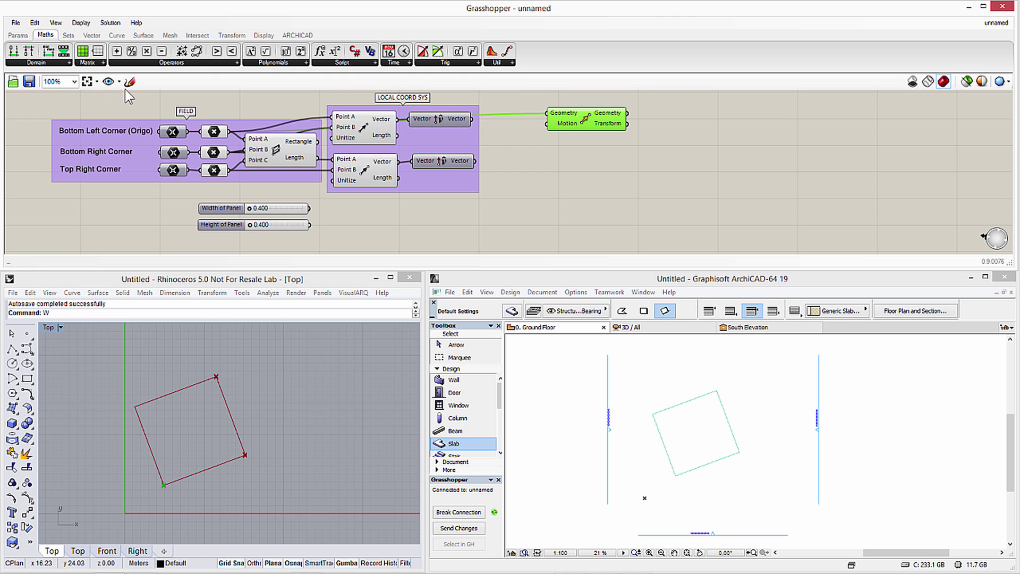
left_click_drag(147, 51, 558, 162)
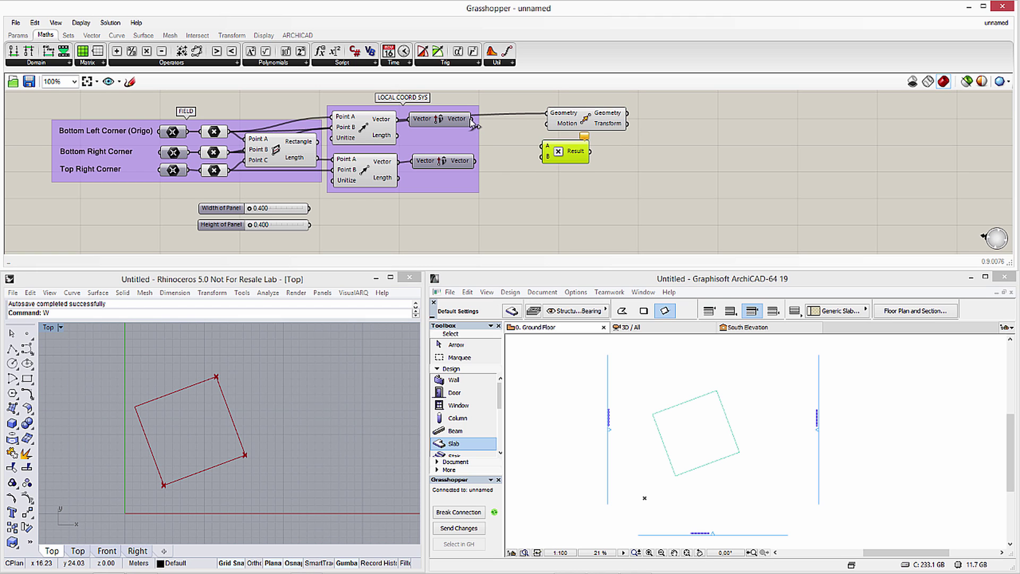
left_click_drag(472, 120, 538, 150)
left_click_drag(311, 209, 551, 159)
Connect the Multiplication result to the Move component's Motion input and set the panel width to 1.891.
left_click_drag(609, 123, 678, 126)
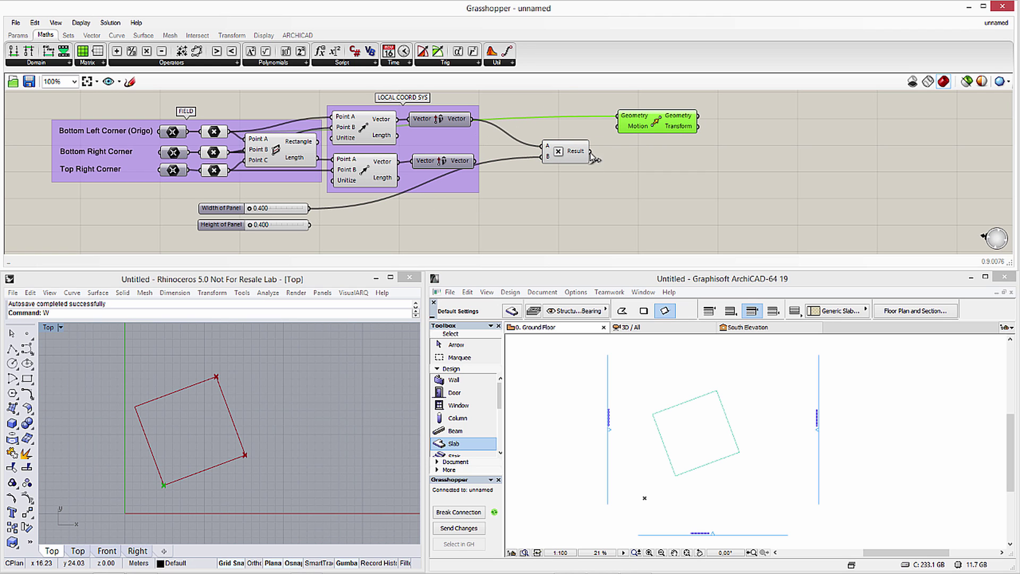
left_click_drag(591, 152, 618, 126)
left_click_drag(252, 210, 290, 210)
left_click_drag(565, 153, 573, 131)
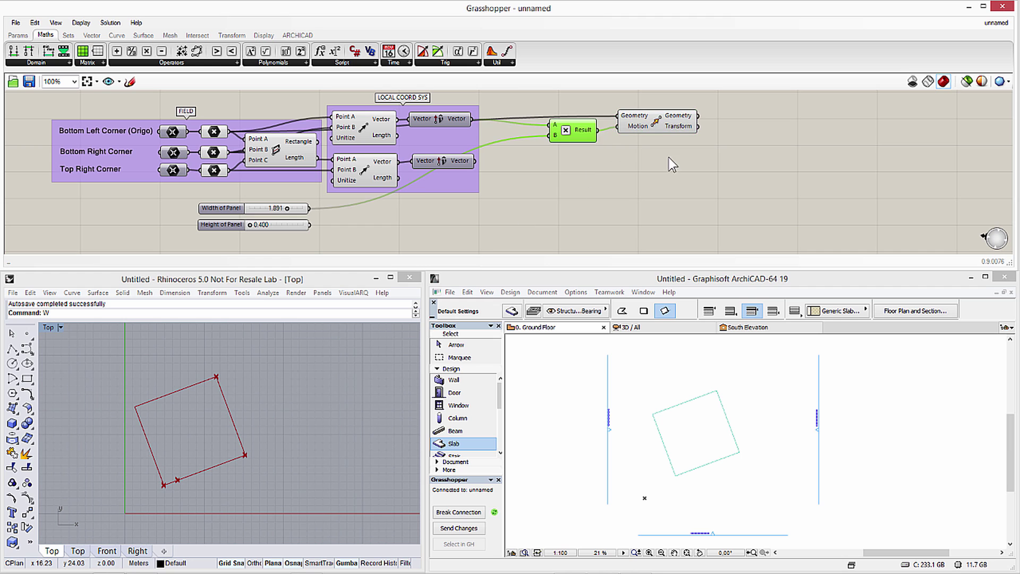
Duplicate the Multiplication and Move pair for the lower Unit Vector and Height of Panel slider, and set width to 1.954 and height to 0.862.
left_click_drag(742, 155, 584, 167)
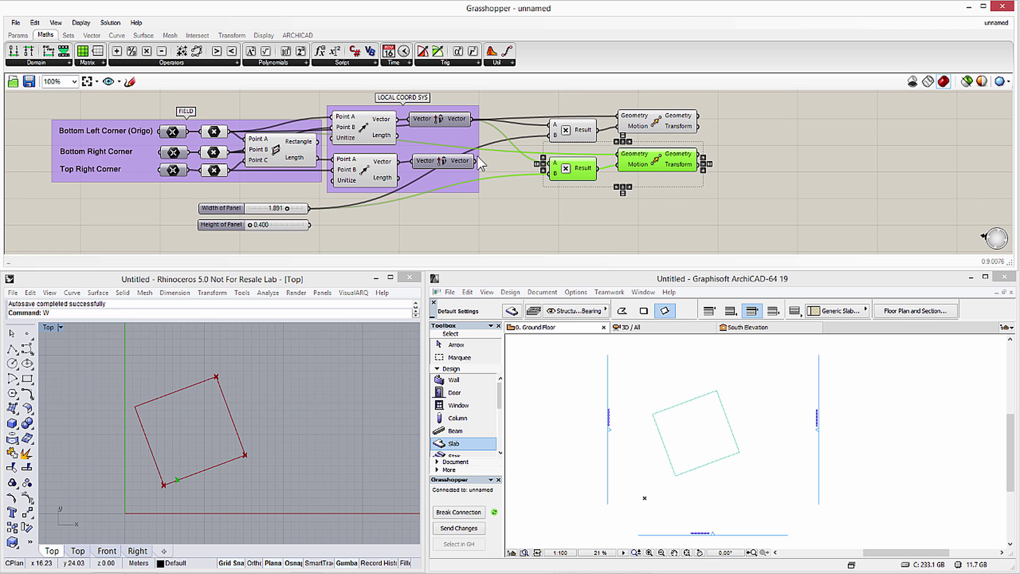
left_click_drag(474, 161, 547, 164)
left_click_drag(314, 232, 312, 228)
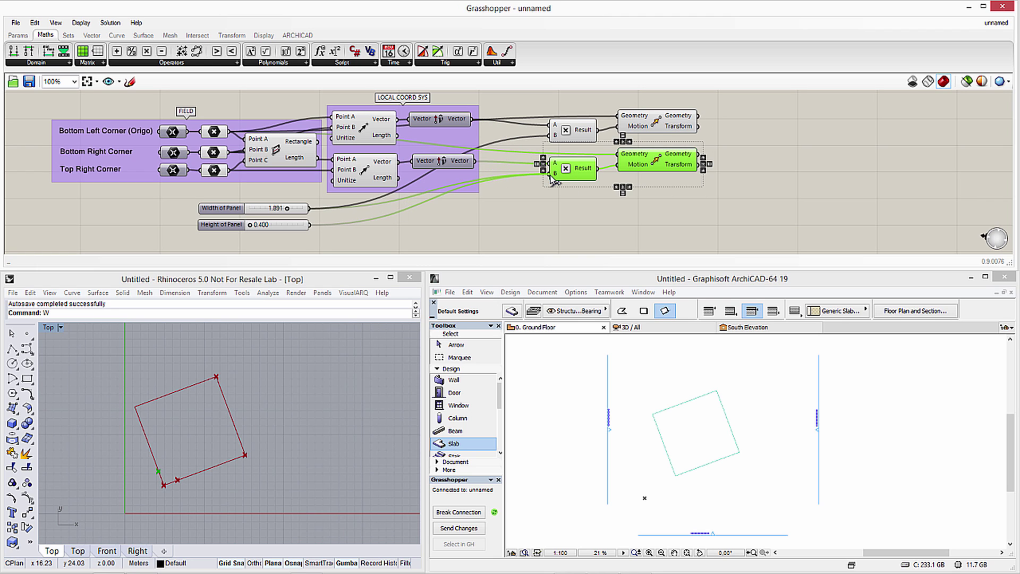
left_click(649, 196)
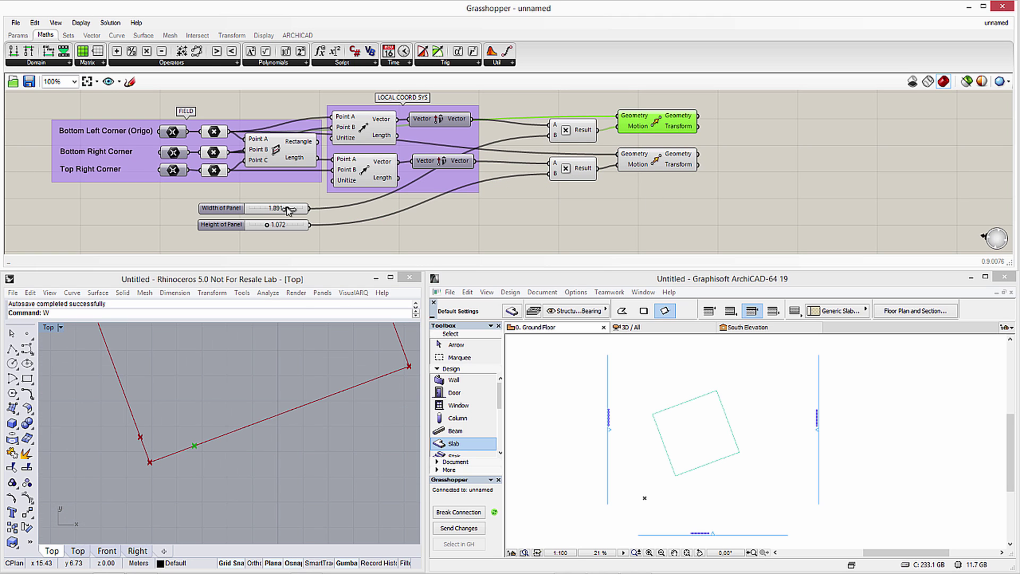
left_click_drag(287, 208, 262, 225)
Place the second Move component after the first and feed the first Move's Geometry output into its Geometry input.
left_click(651, 176)
left_click(659, 165)
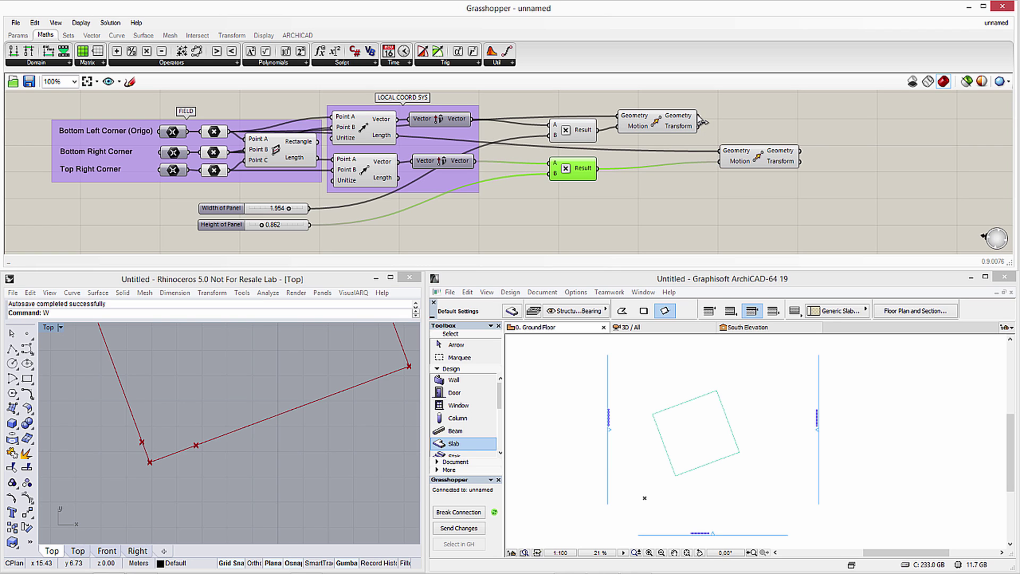
left_click_drag(700, 118, 744, 151)
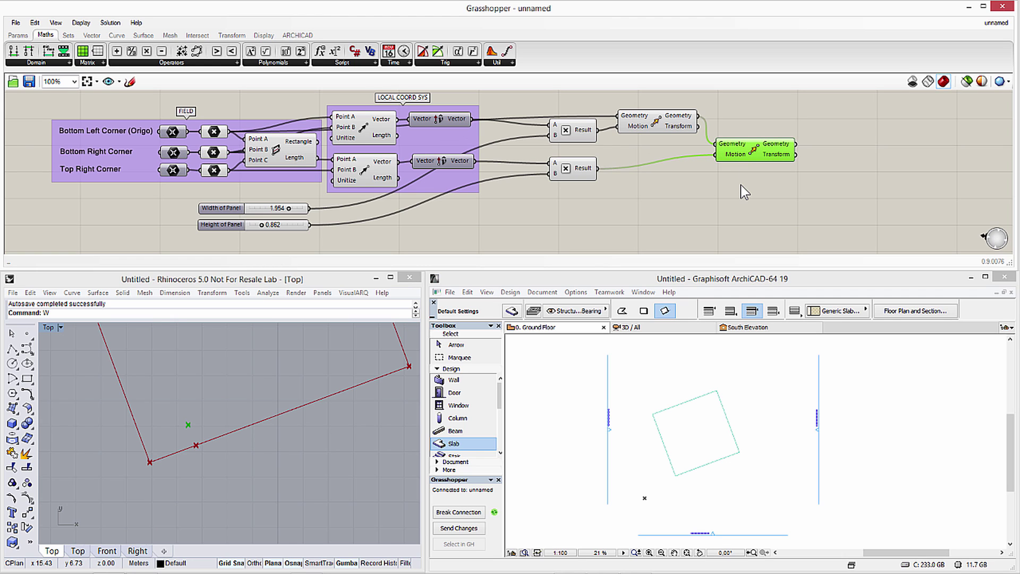
Add a Rectangle 3Pt component with the bottom left corner as Point A, the first moved point as B and the second as C.
double_click(832, 137)
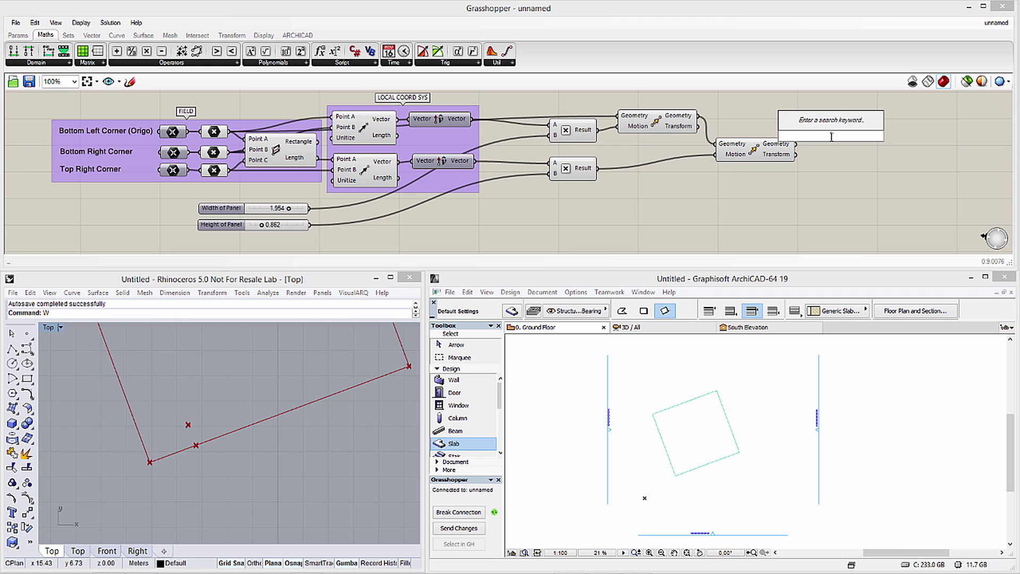
type("rec")
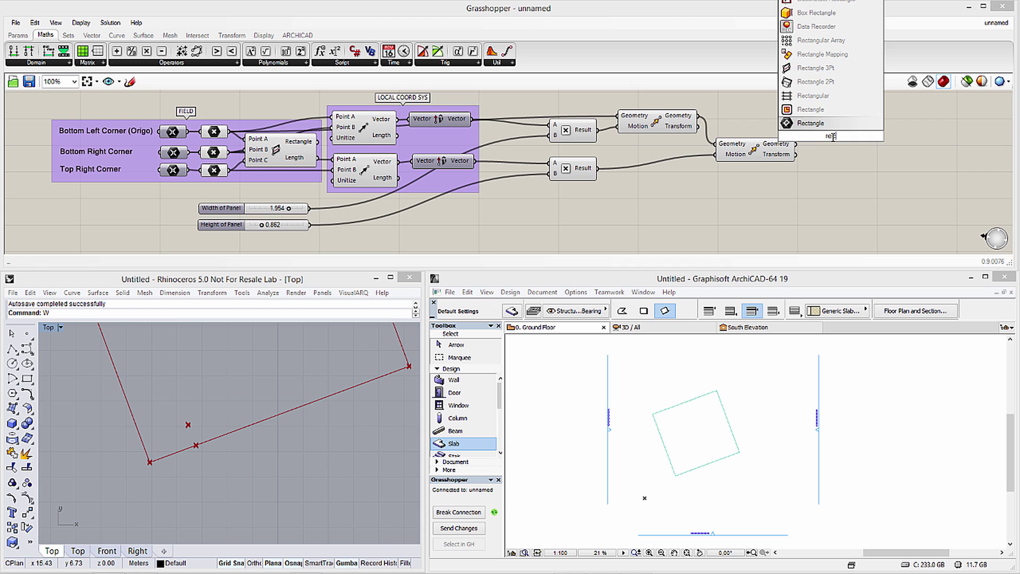
left_click(823, 73)
left_click(837, 129)
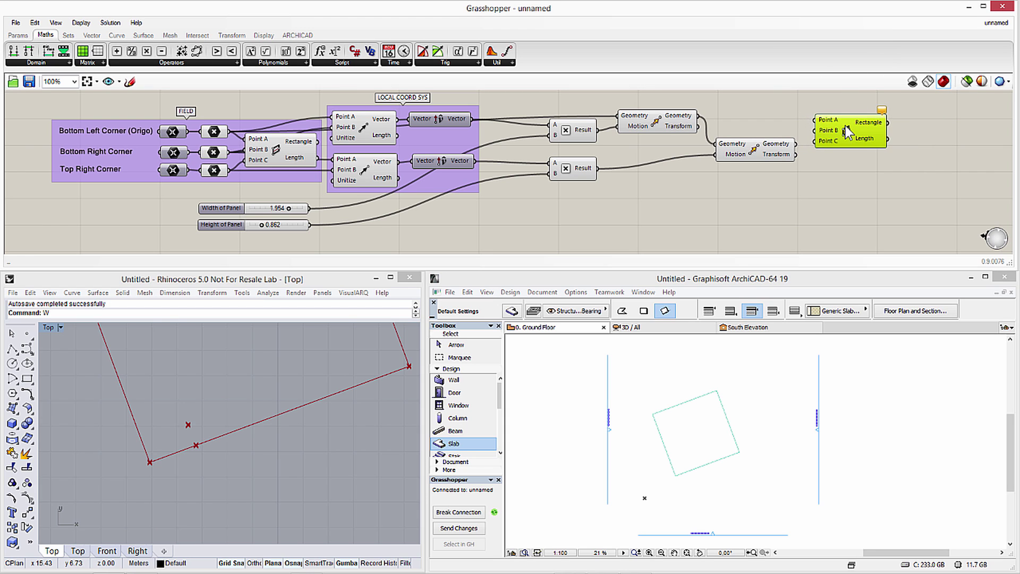
left_click_drag(846, 125, 847, 123)
left_click_drag(230, 131, 826, 132)
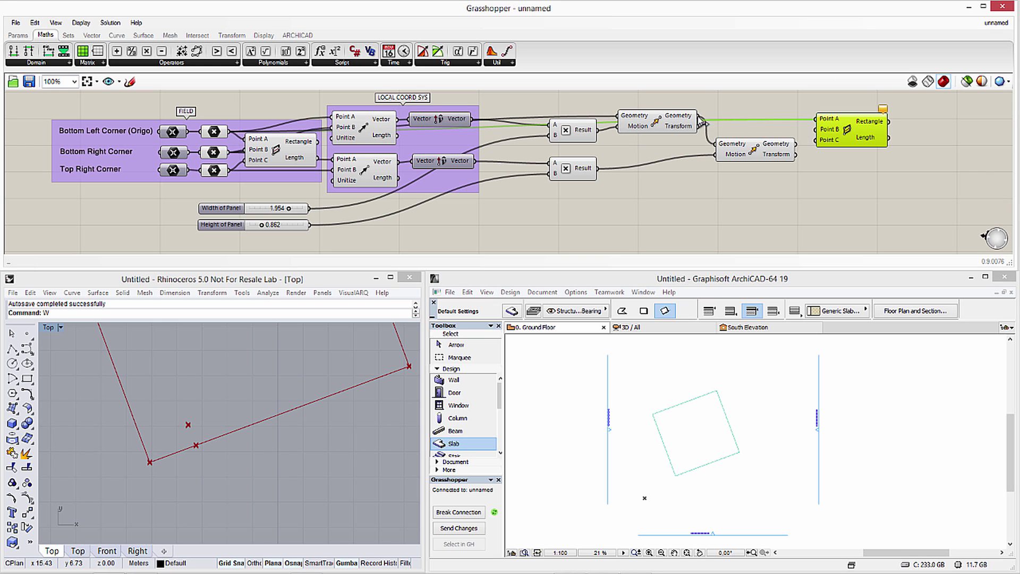
left_click_drag(699, 116, 816, 141)
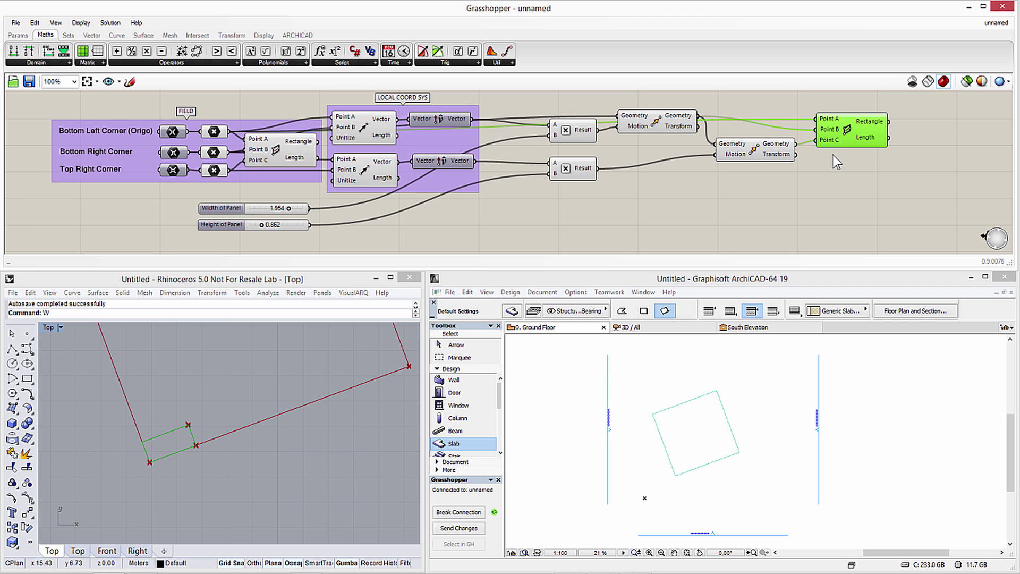
left_click(811, 178)
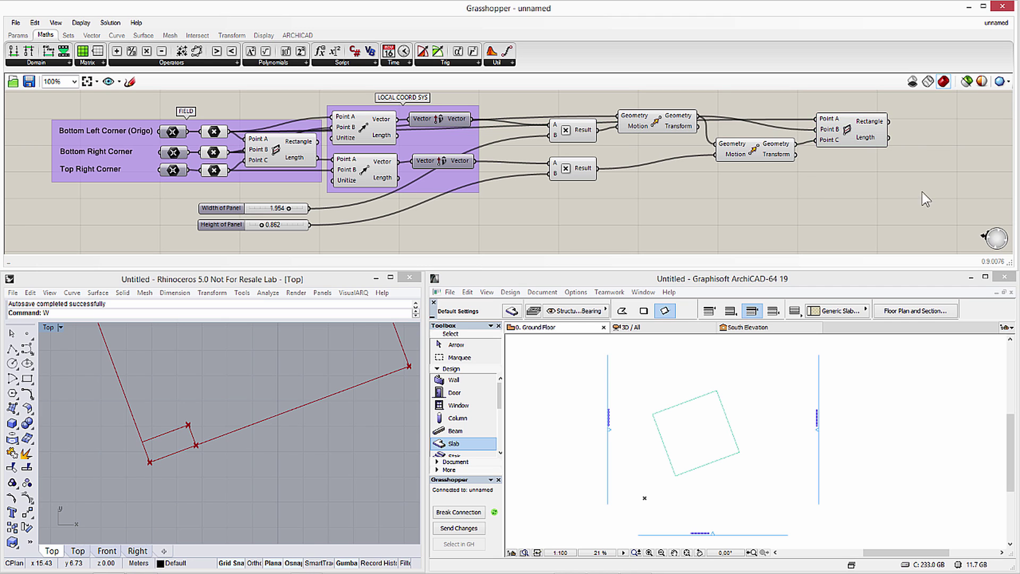
Add a Rotate 3D component after the panel's Rectangle 3Pt component.
left_click_drag(919, 194, 518, 140)
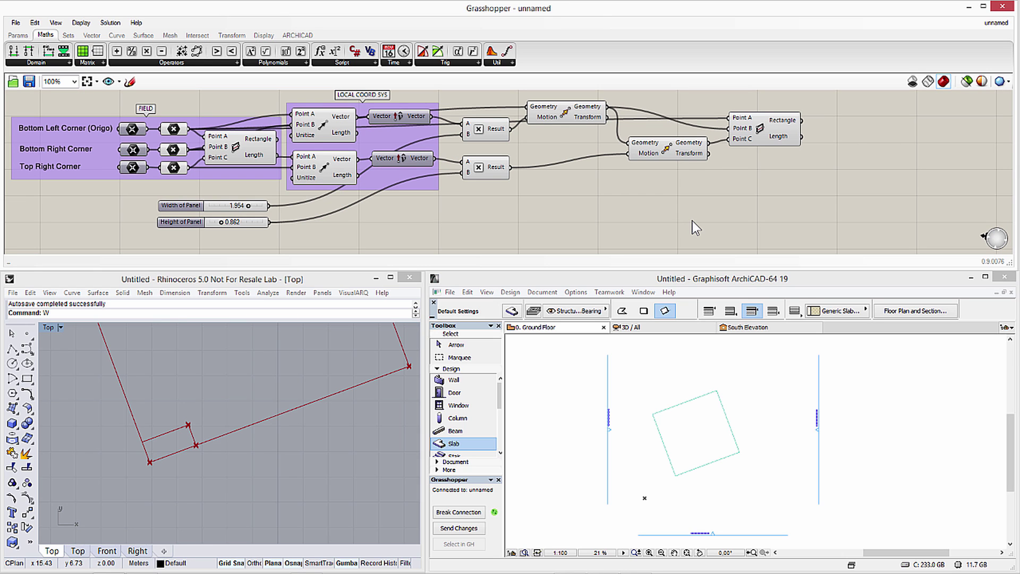
double_click(850, 144)
type("rota")
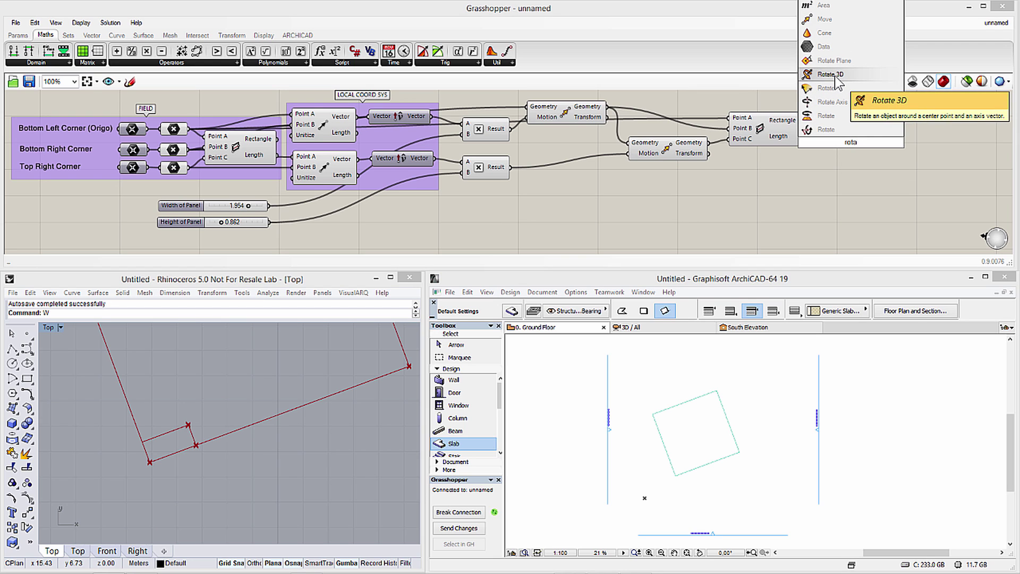
left_click(832, 74)
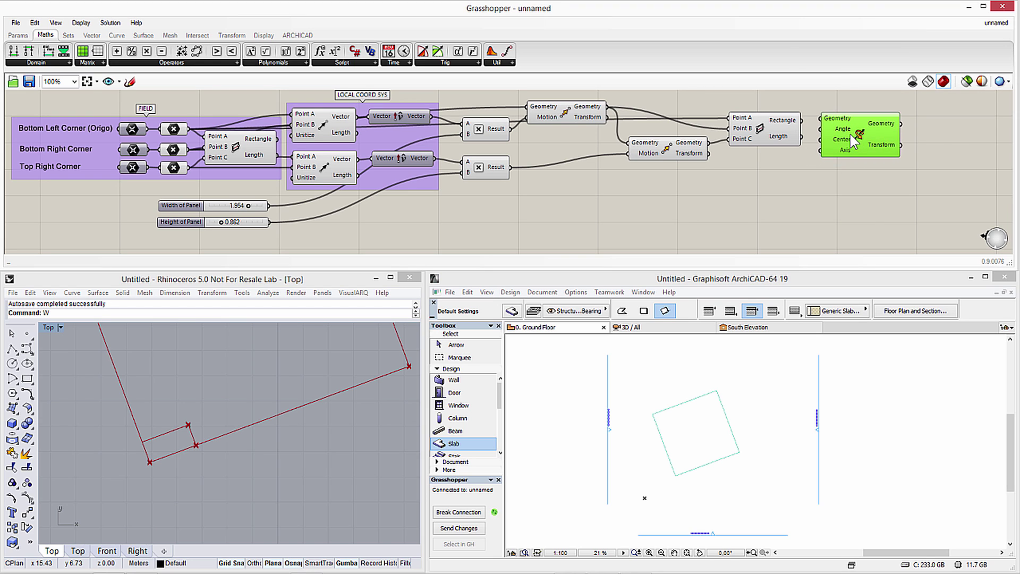
Connect the panel's Rectangle output to Rotate 3D's Geometry, the bottom left corner point to Center and the upper Unit Vector to Axis.
left_click_drag(852, 135, 857, 138)
left_click_drag(802, 121, 824, 129)
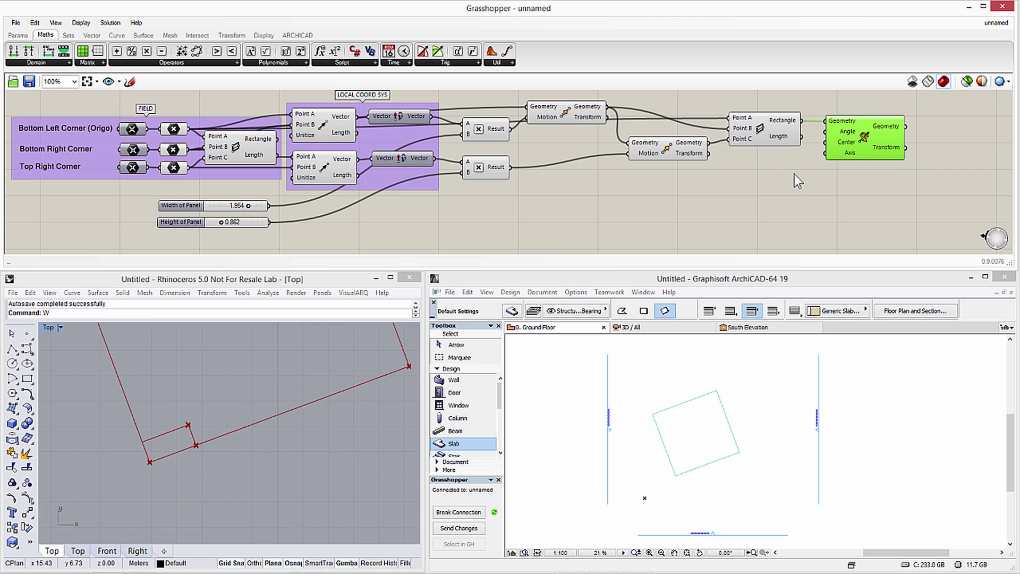
left_click(787, 200)
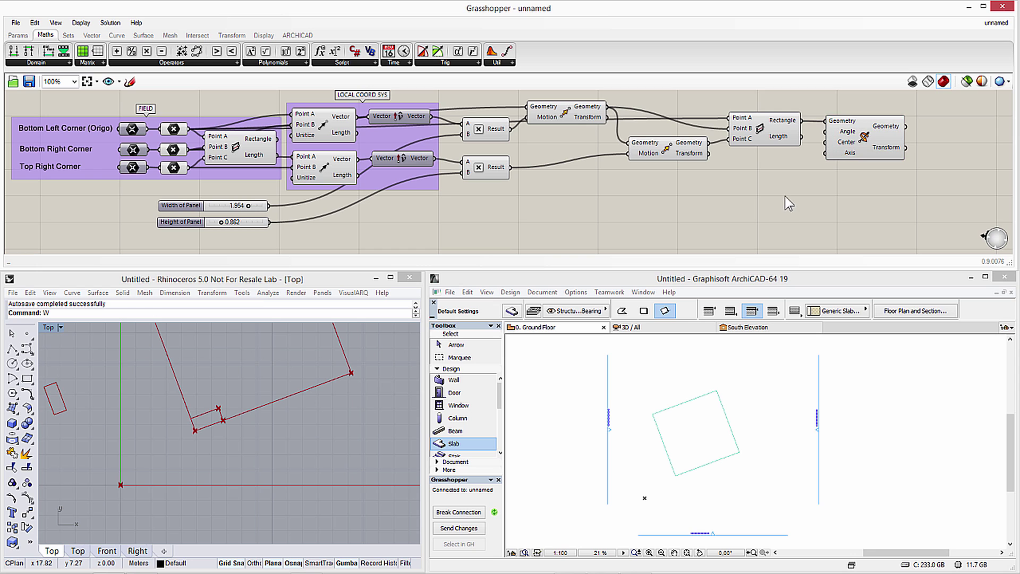
left_click_drag(186, 128, 824, 144)
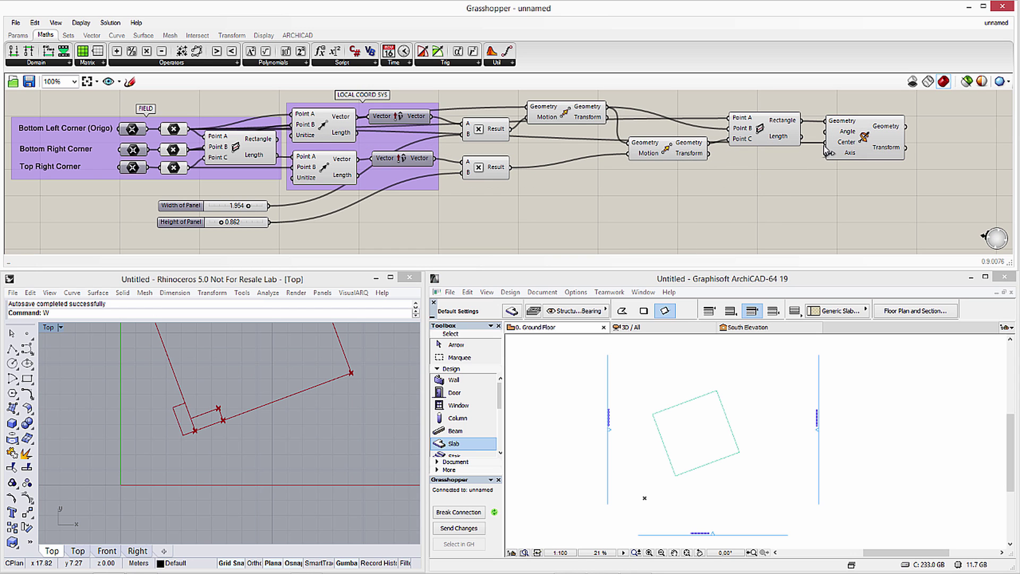
left_click(858, 143)
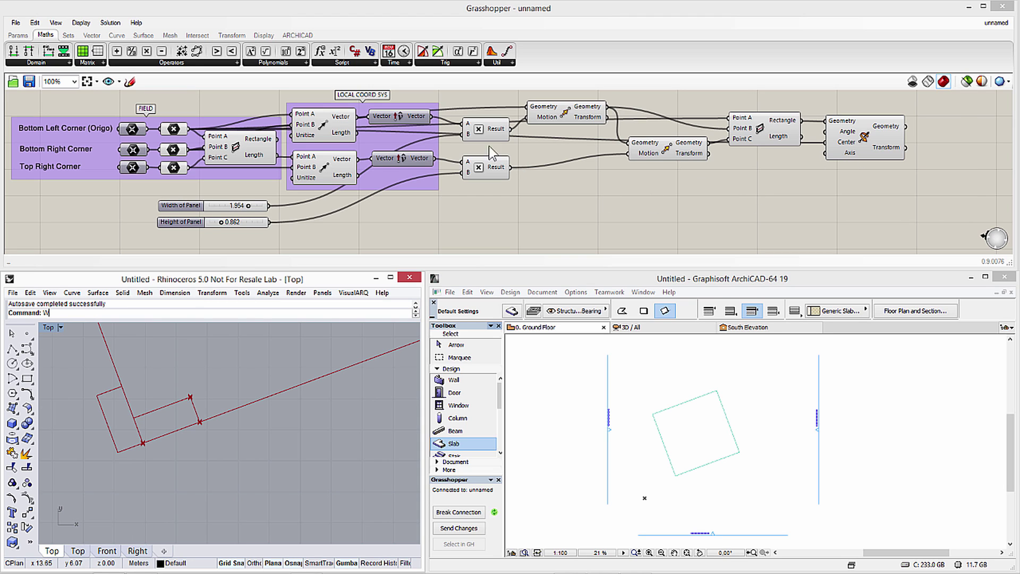
left_click_drag(429, 116, 826, 158)
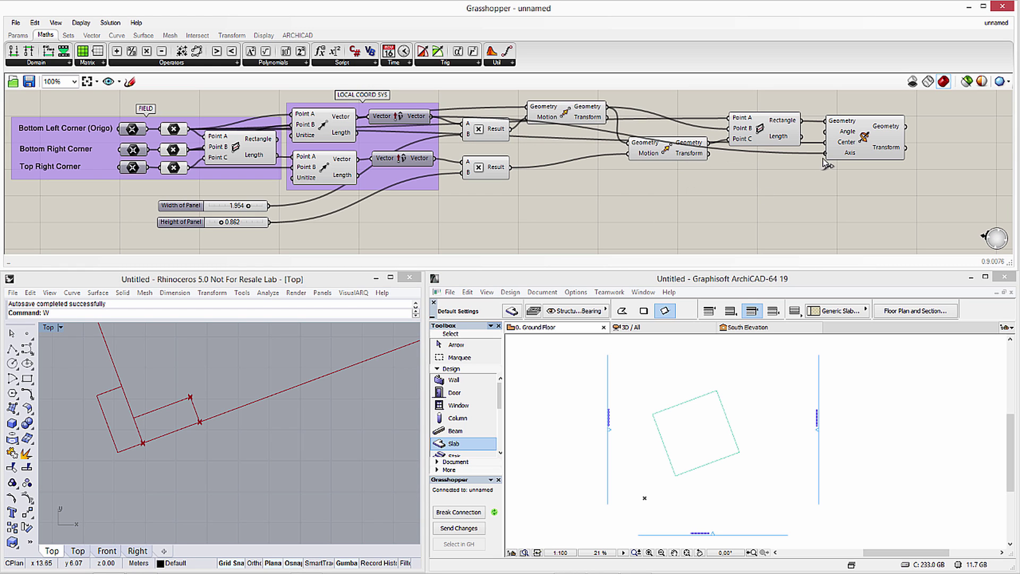
Show the Rhino model in Perspective view and set the Rotate 3D component's Angle input to degrees.
key("Return")
right_click_drag(202, 497, 277, 498)
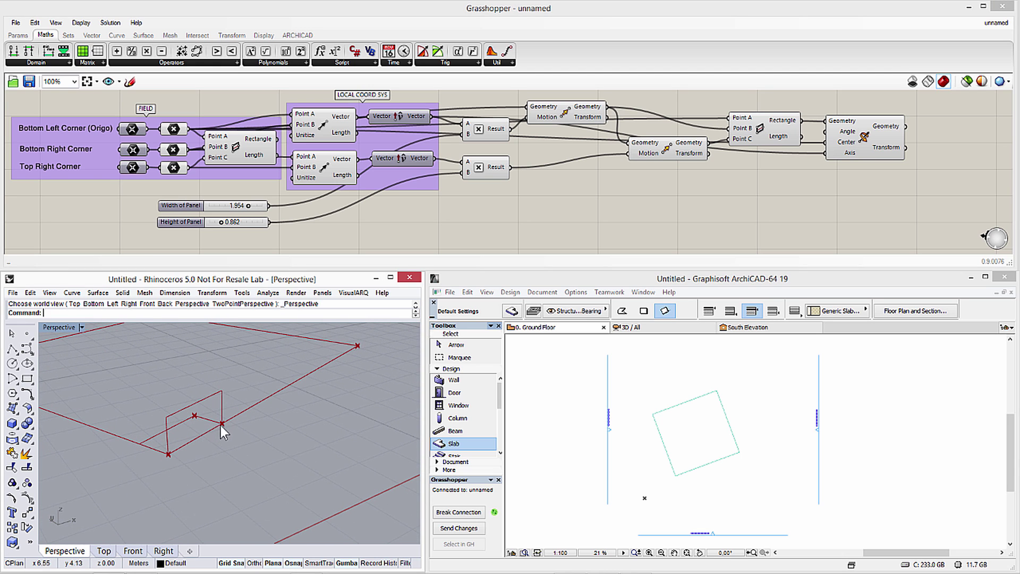
right_click(847, 134)
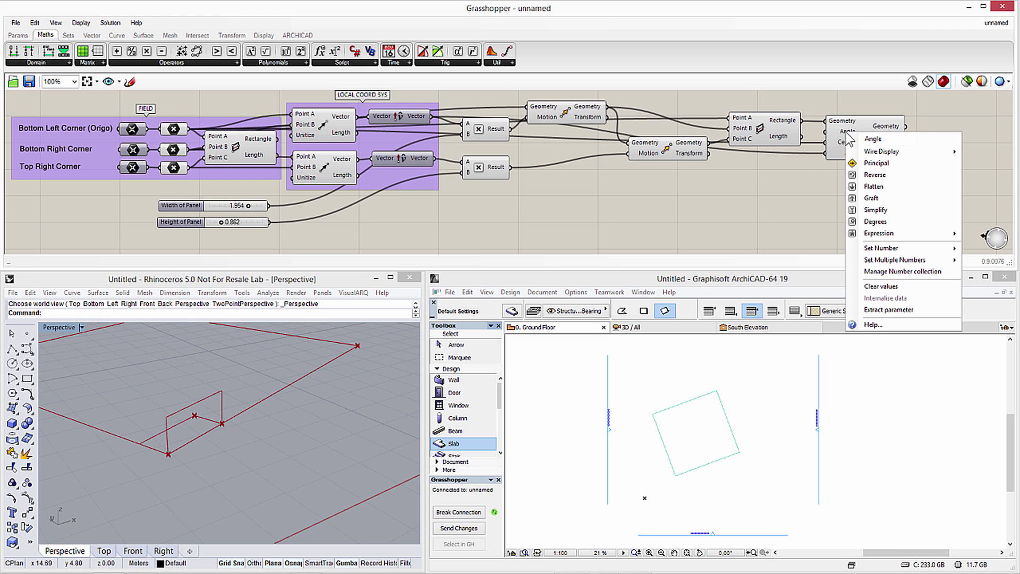
left_click(875, 222)
left_click(875, 144)
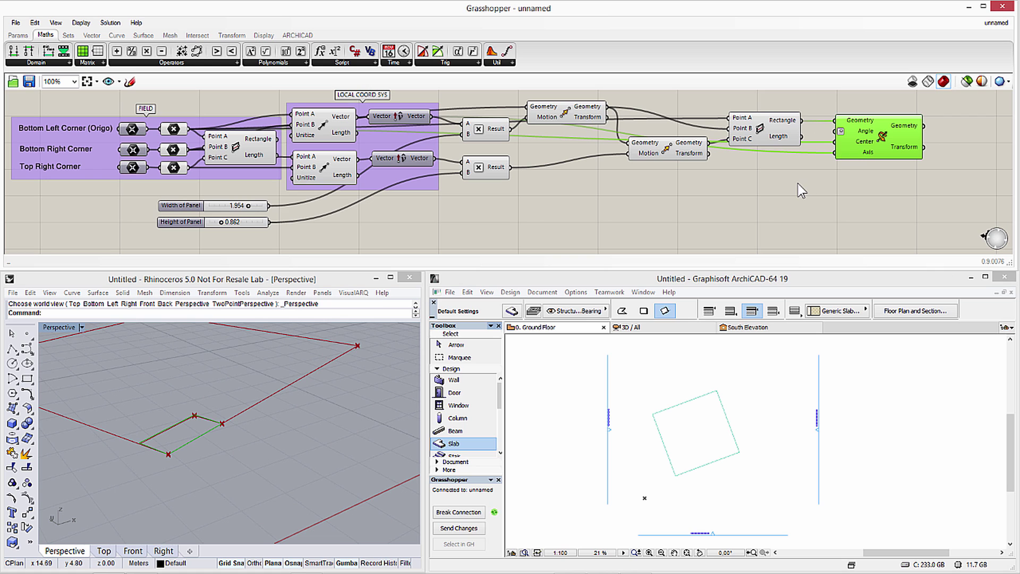
Duplicate the Width of Panel slider above the panel's Rectangle 3Pt component and name the copy Rot. Angle.
left_click(194, 206)
left_click_drag(195, 207, 738, 104, "alt")
double_click(731, 102)
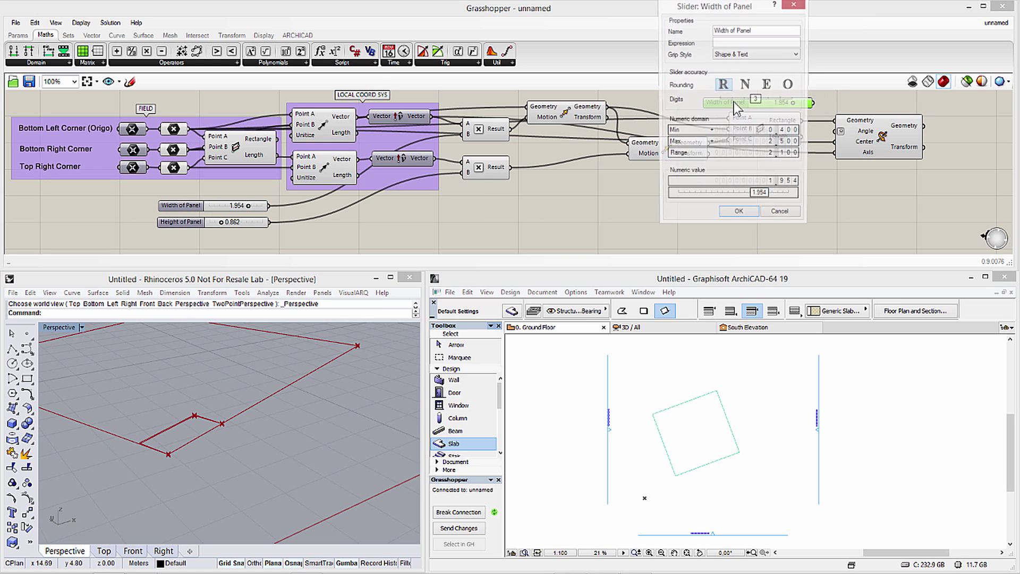
type("Rot. Angle")
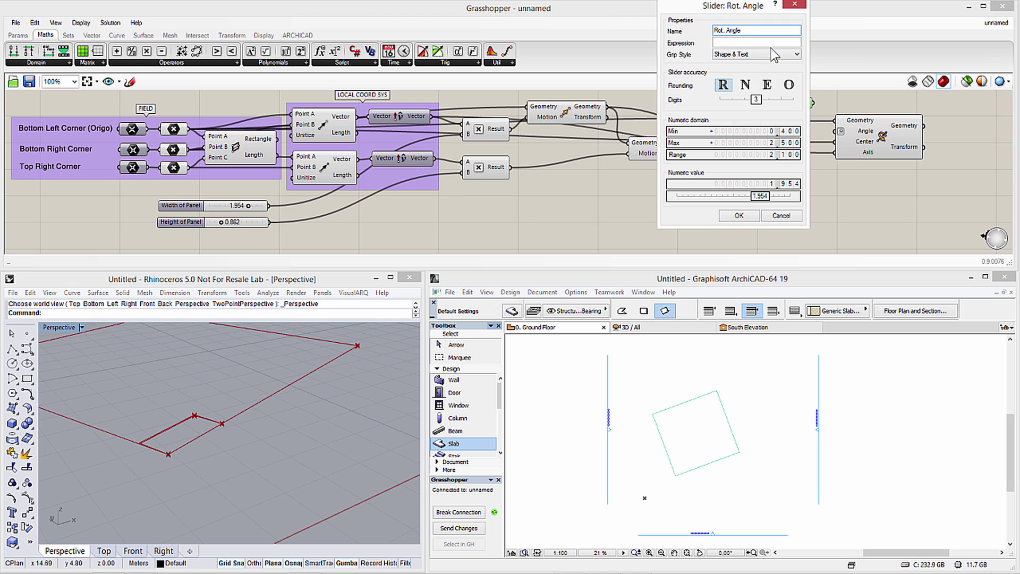
Set the Rot. Angle slider to integers with a minimum of 5 and a maximum of 90.
left_click(746, 85)
double_click(747, 131)
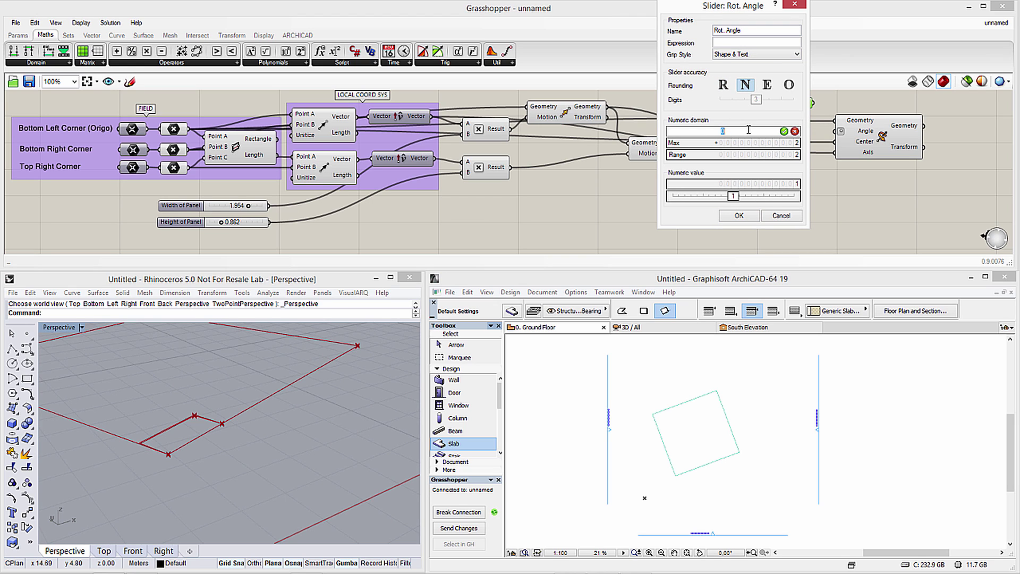
type("5")
double_click(753, 143)
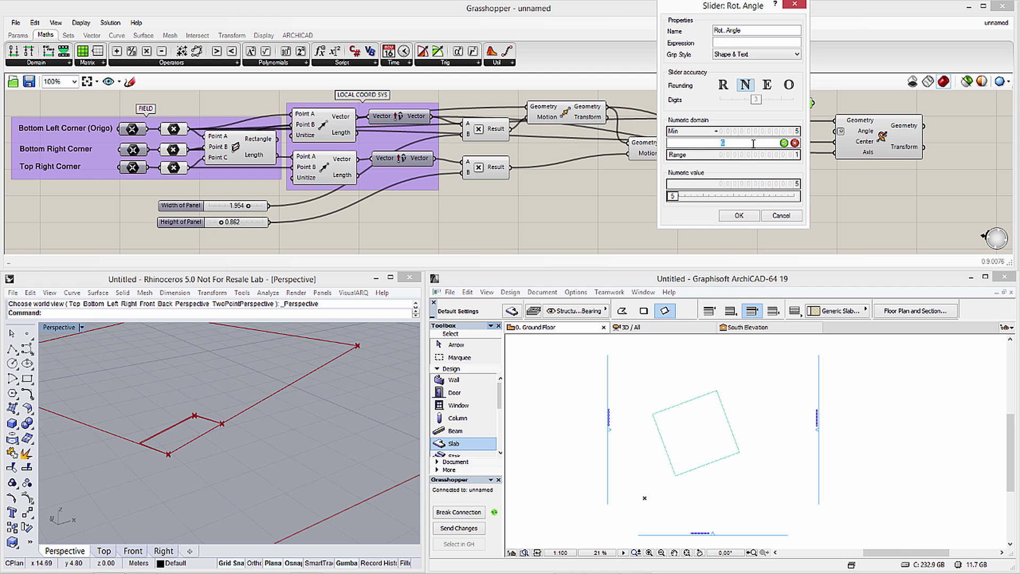
type("90")
left_click(739, 215)
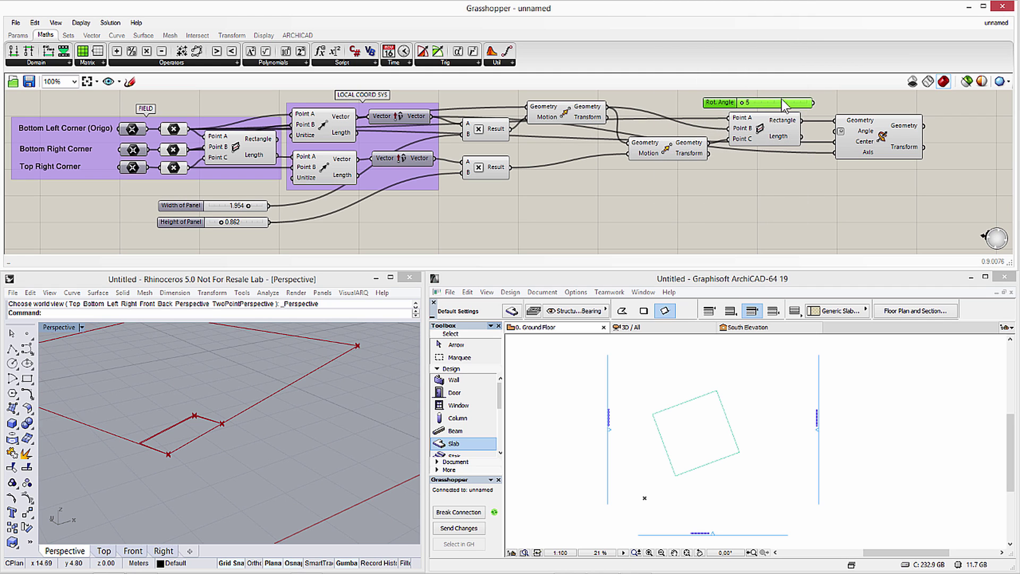
Connect the Rot. Angle slider to Rotate 3D's Angle input and set the angle to 43.
left_click_drag(814, 103, 841, 130)
left_click_drag(718, 109, 761, 109)
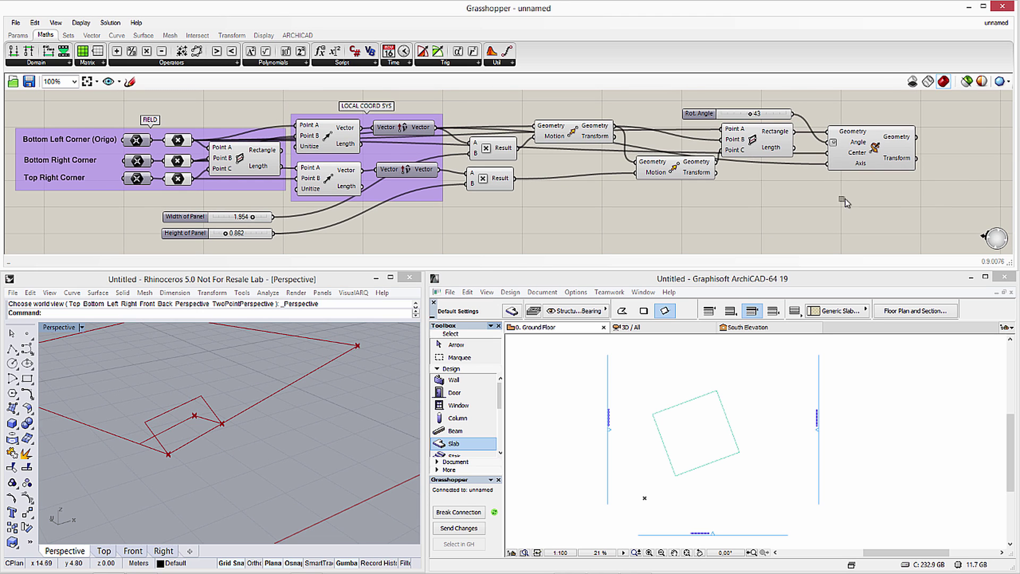
Group the multiplication, move, rectangle, rotation and Rot. Angle components and name the group FIRST PANEL OUTLINE.
left_click_drag(929, 207, 458, 99)
right_click(509, 120)
left_click(543, 224)
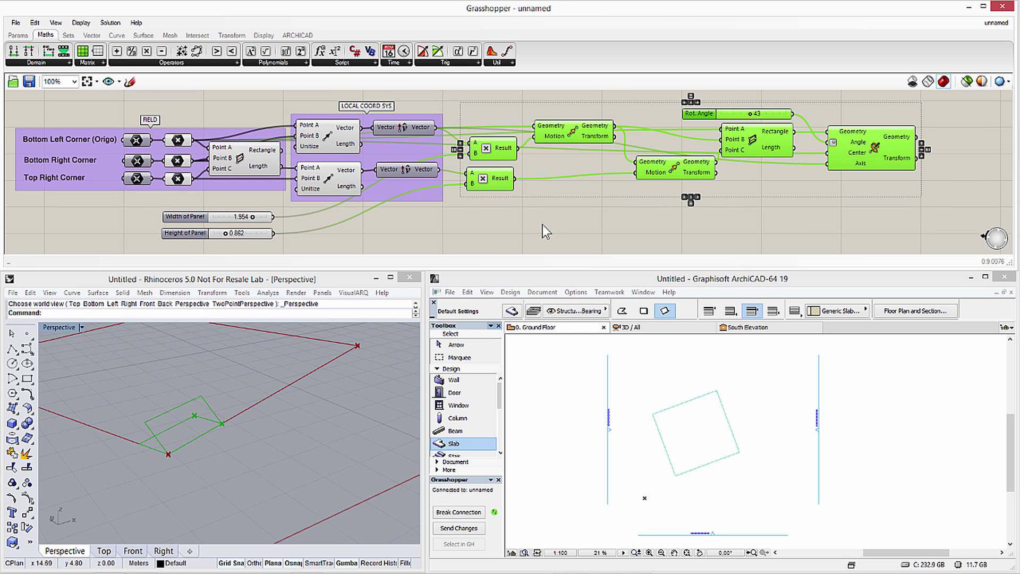
right_click(516, 114)
type("FIRST PANEL OUT")
type("LINE")
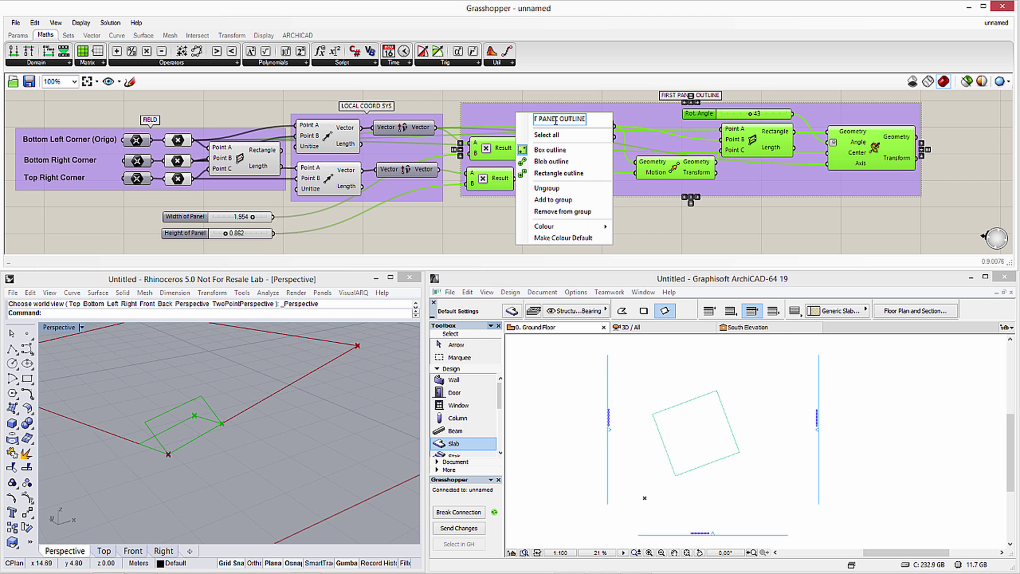
key("Return")
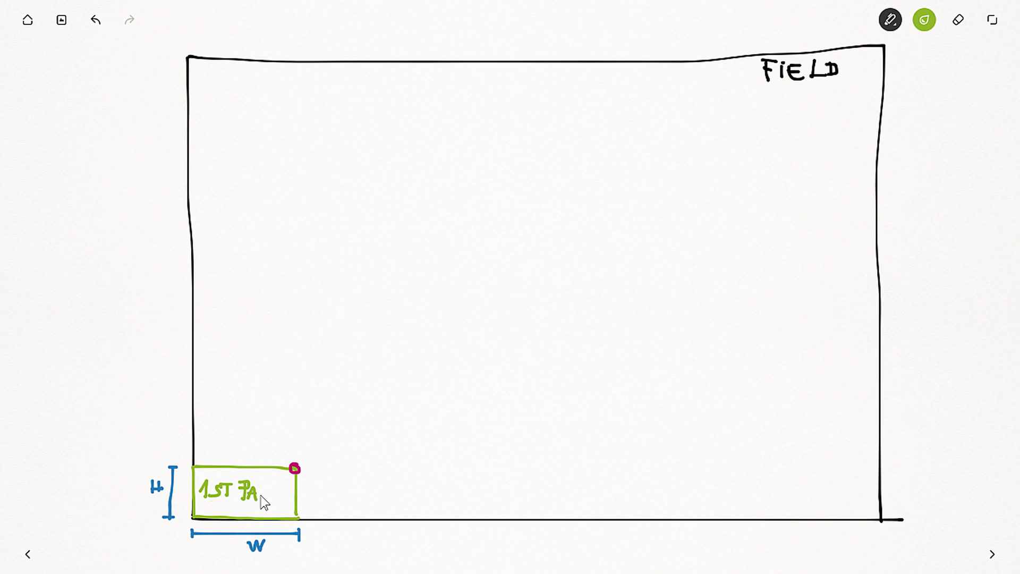
Switch to the whiteboard sketch and label the green corner rectangle 1ST PANEL.
left_click_drag(266, 489, 287, 499)
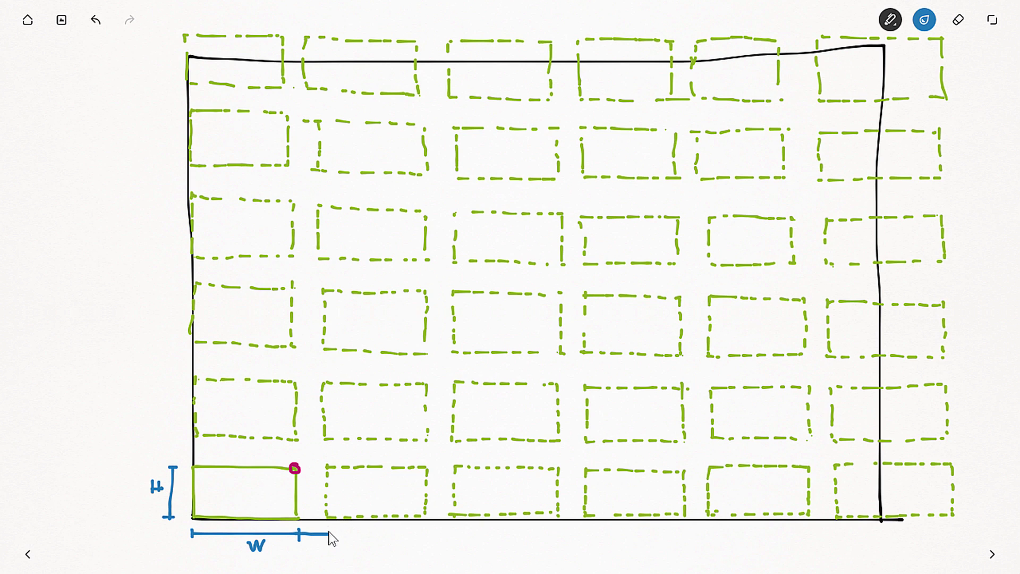
Mark the gap between neighbouring panels next to the W and H dimensions in the dashed panel sketch.
mouse_move(329, 527)
left_mouse_down()
mouse_move(309, 553)
mouse_move(315, 560)
mouse_move(323, 546)
mouse_move(329, 559)
mouse_move(336, 546)
left_mouse_up()
left_click_drag(336, 546, 337, 554)
mouse_move(121, 449)
left_mouse_down()
mouse_move(140, 457)
mouse_move(147, 441)
mouse_move(150, 451)
left_mouse_up()
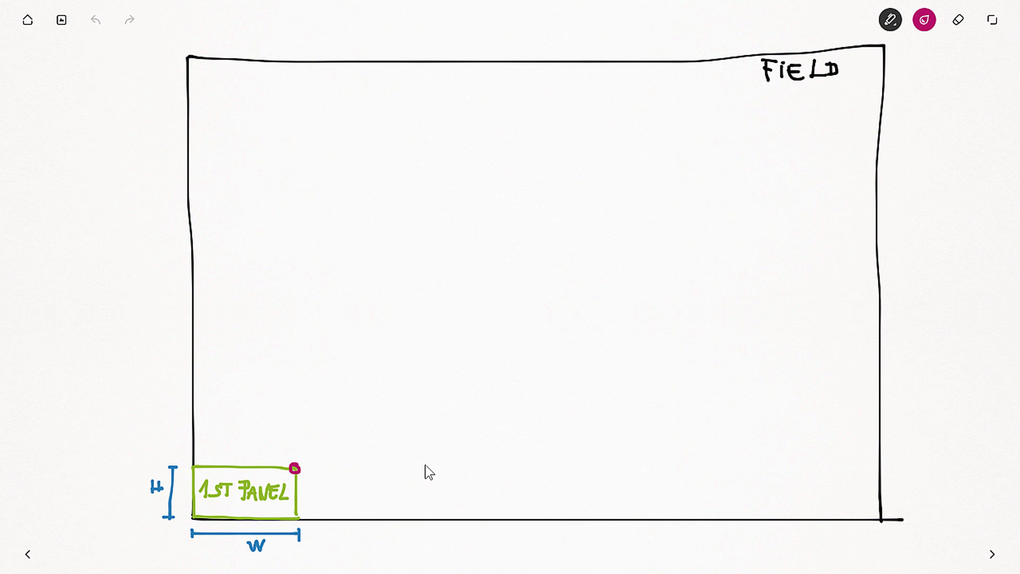
Draw a row of five evenly spaced magenta points extending from the first panel's magenta corner point past the field's edge.
left_click_drag(425, 465, 432, 466)
left_click_drag(546, 462, 545, 463)
left_click_drag(668, 464, 675, 463)
left_click_drag(790, 460, 792, 463)
left_click_drag(915, 456, 921, 456)
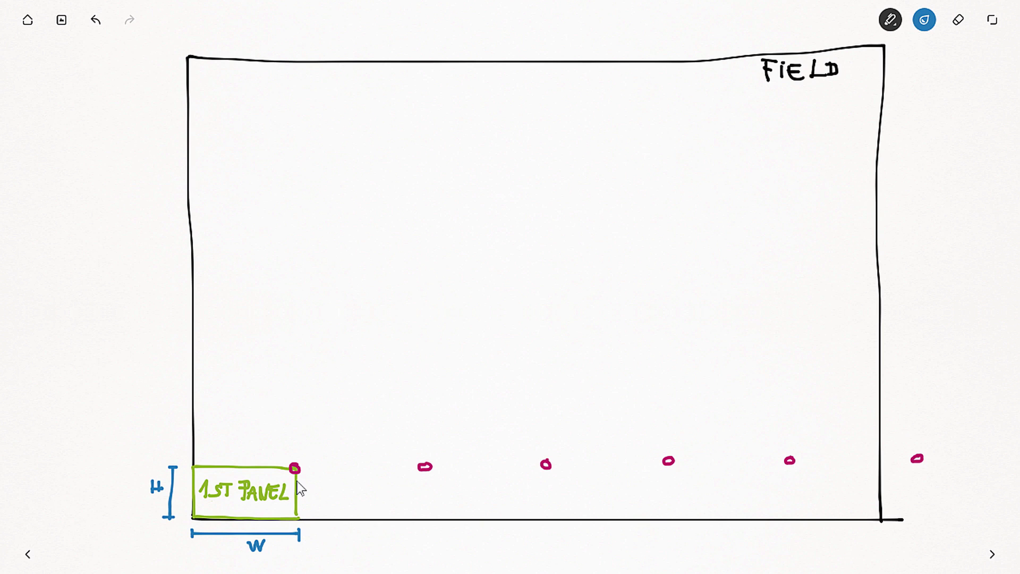
Draw a blue dimension from the first panel's corner point to the next point in the row and label it W + G.
left_click_drag(339, 485, 426, 481)
left_click_drag(319, 490, 333, 491)
left_click_drag(339, 495, 351, 496)
mouse_move(346, 490)
left_mouse_down()
mouse_move(346, 502)
mouse_move(369, 498)
left_mouse_up()
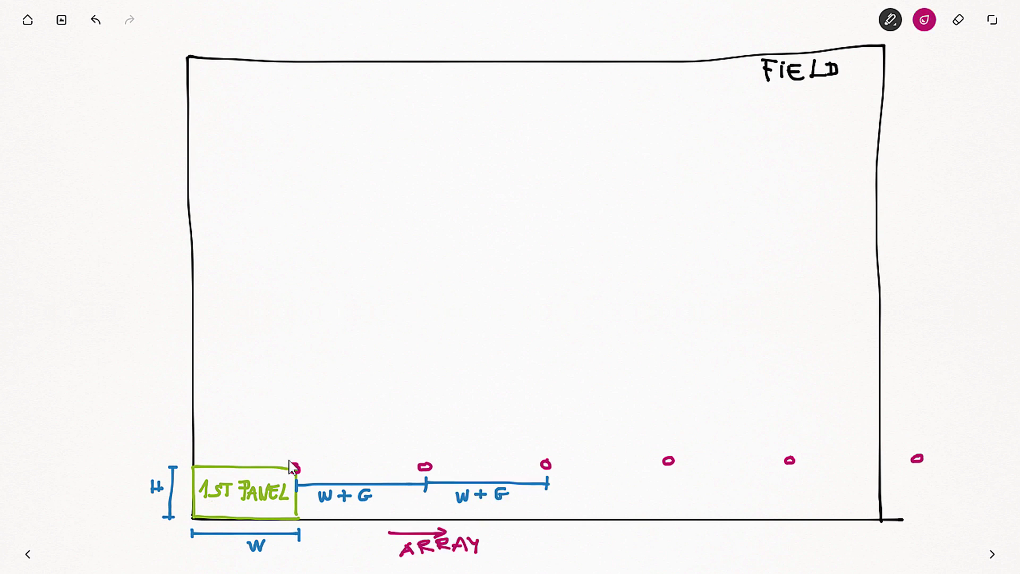
Outline the bottom row of points in magenta and repeat the outline upward across the field as an array.
mouse_move(287, 459)
left_mouse_down()
mouse_move(282, 470)
mouse_move(334, 476)
mouse_move(797, 484)
mouse_move(979, 455)
mouse_move(838, 446)
left_mouse_up()
mouse_move(761, 448)
left_mouse_down()
mouse_move(339, 449)
mouse_move(292, 460)
left_mouse_up()
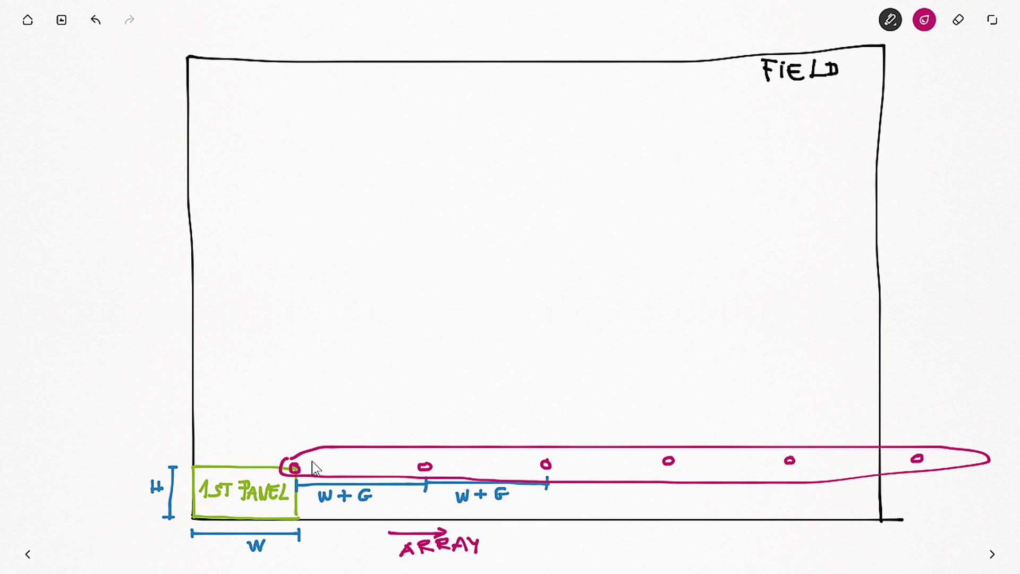
mouse_move(958, 368)
left_mouse_down()
mouse_move(376, 361)
mouse_move(278, 386)
mouse_move(519, 410)
mouse_move(831, 412)
mouse_move(974, 389)
mouse_move(957, 367)
left_mouse_up()
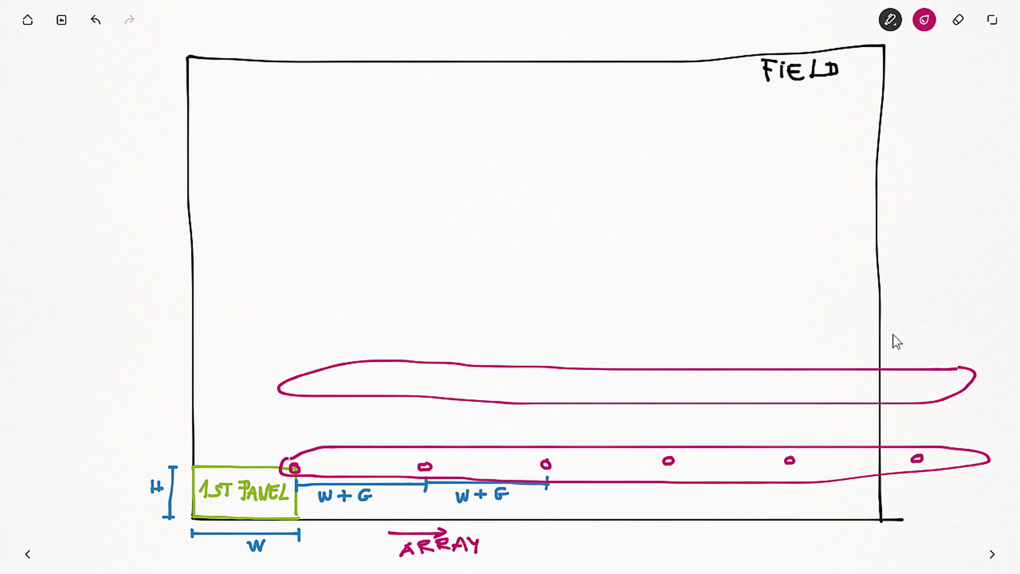
mouse_move(955, 299)
left_mouse_down()
mouse_move(288, 290)
mouse_move(468, 323)
mouse_move(852, 325)
mouse_move(959, 307)
mouse_move(955, 295)
left_mouse_up()
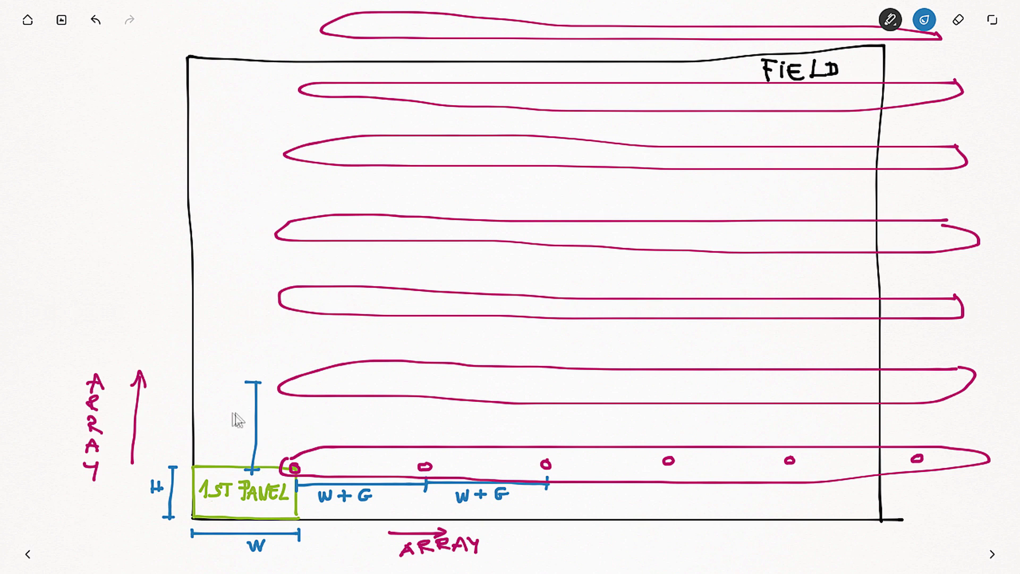
Label the vertical distance between the first two outlined rows H + G.
left_click_drag(203, 409, 202, 423)
left_click_drag(202, 417, 226, 416)
mouse_move(223, 411)
left_mouse_down()
mouse_move(222, 422)
mouse_move(244, 421)
left_mouse_up()
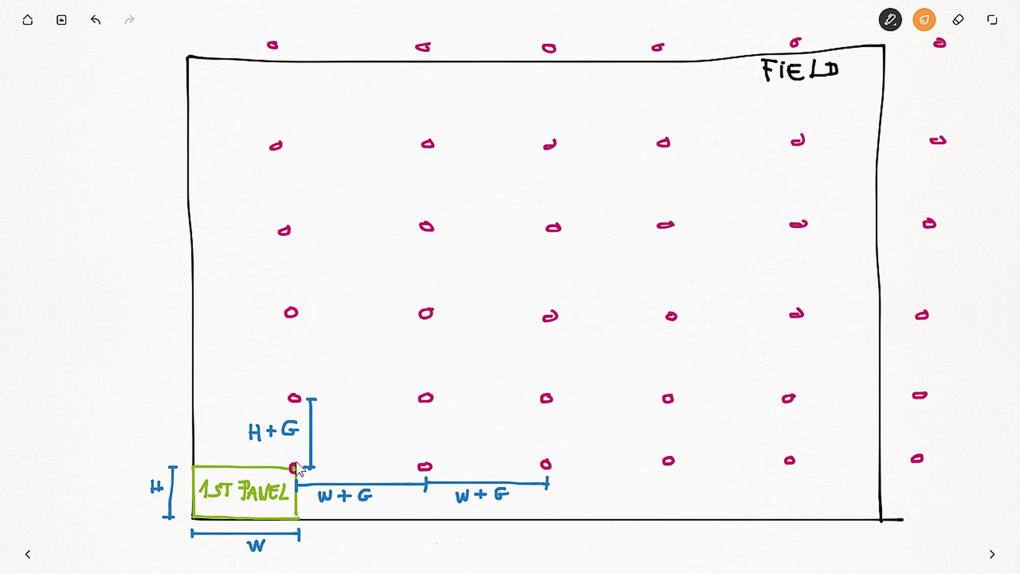
Draw orange vector arrows from the first panel's corner point to the neighbouring points of the grid.
left_click_drag(295, 462, 409, 471)
left_click_drag(296, 462, 425, 407)
left_click_drag(413, 411, 425, 408)
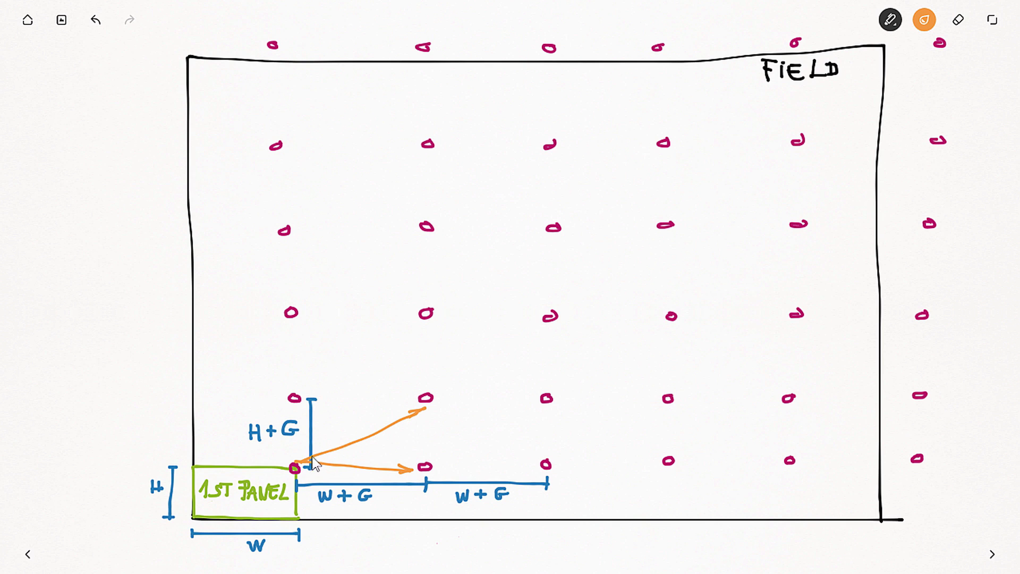
mouse_move(298, 462)
left_mouse_down()
mouse_move(300, 410)
mouse_move(307, 420)
left_mouse_up()
left_click_drag(425, 315, 288, 457)
left_click_drag(418, 322, 429, 321)
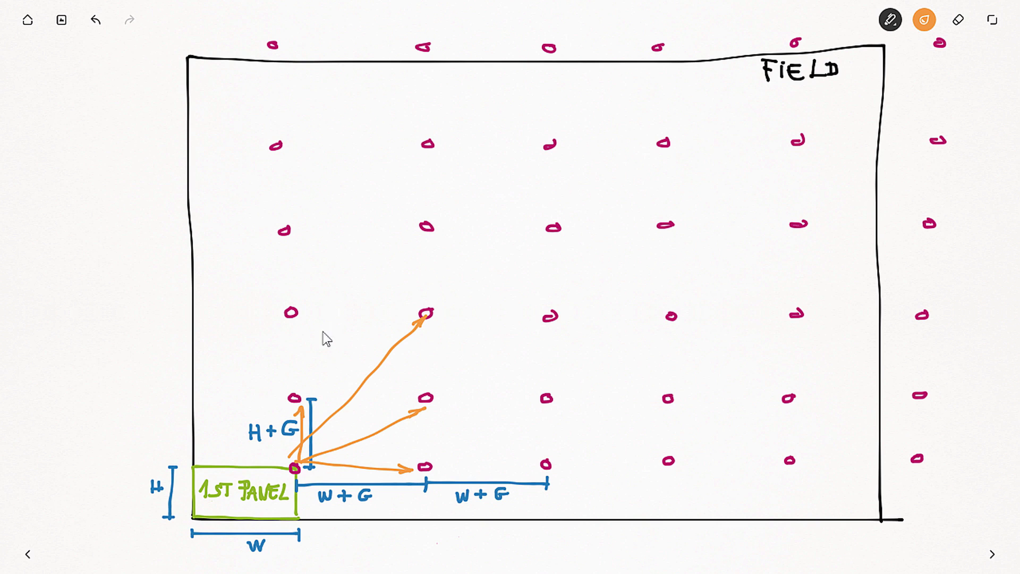
left_click_drag(295, 324, 291, 464)
left_click(290, 335)
left_click_drag(291, 335, 302, 333)
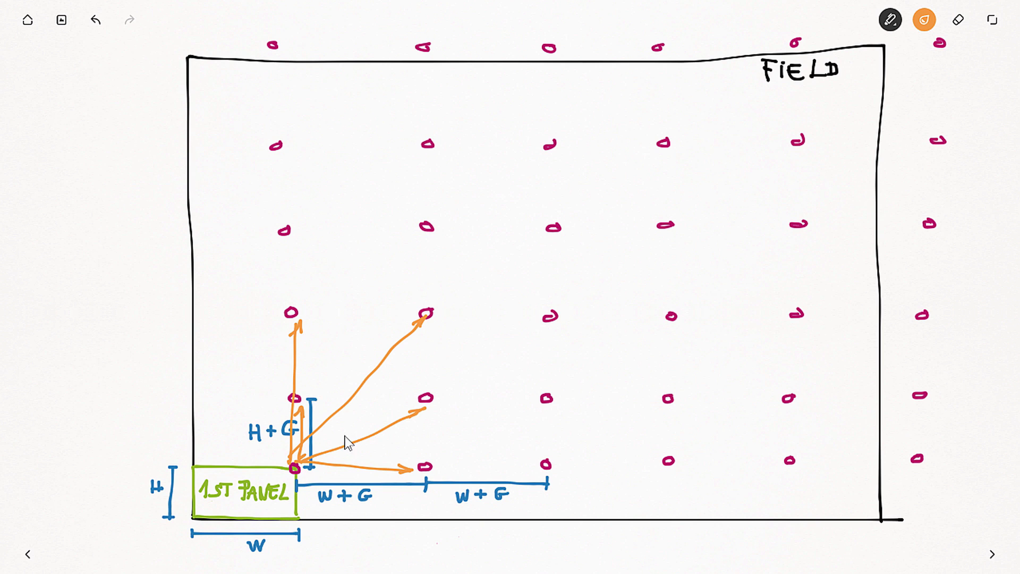
left_click_drag(298, 460, 534, 340)
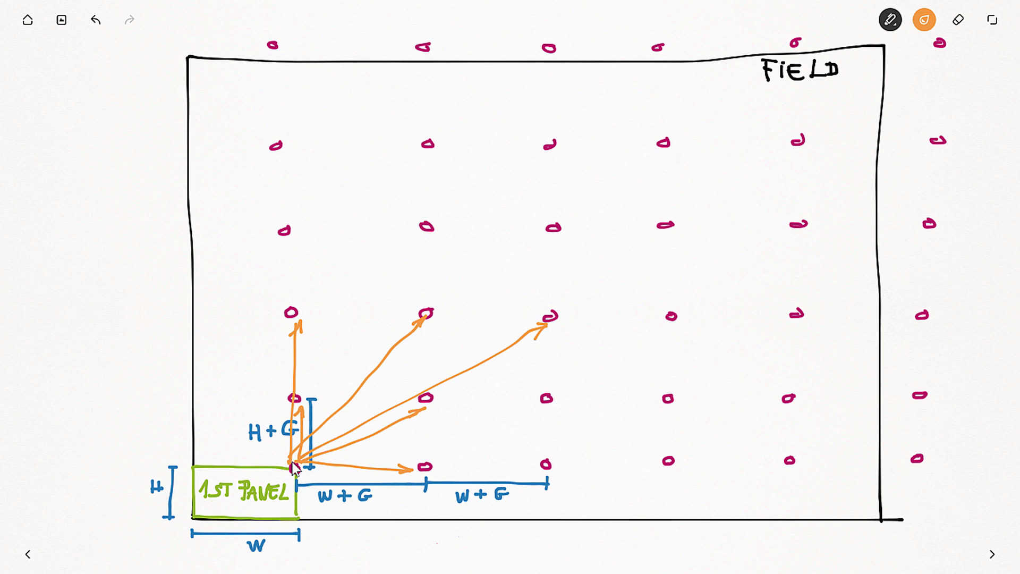
left_click_drag(296, 460, 537, 410)
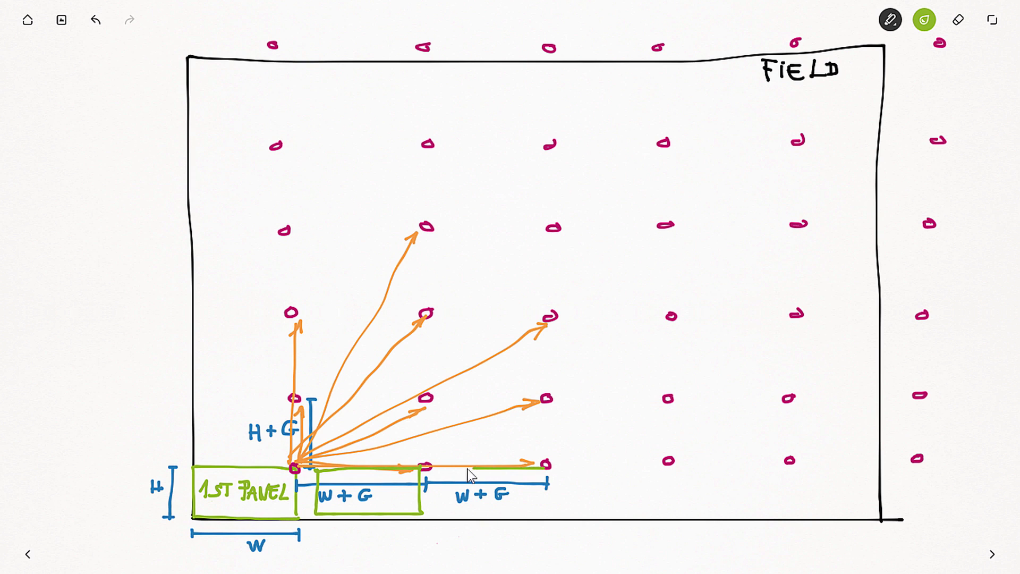
Draw green panel rectangles with their upper corners at the grid points reached by the orange arrows.
left_click_drag(453, 475, 454, 513)
left_click_drag(541, 512, 542, 468)
mouse_move(540, 398)
left_mouse_down()
mouse_move(463, 396)
mouse_move(448, 448)
mouse_move(550, 450)
left_mouse_up()
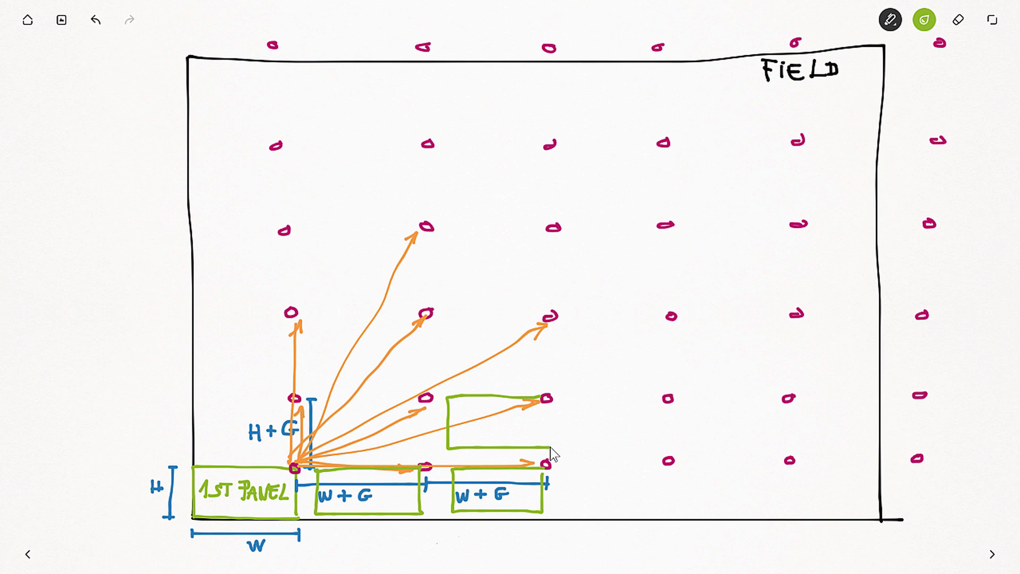
mouse_move(425, 398)
left_mouse_down()
mouse_move(325, 400)
mouse_move(316, 442)
mouse_move(423, 441)
mouse_move(425, 407)
left_mouse_up()
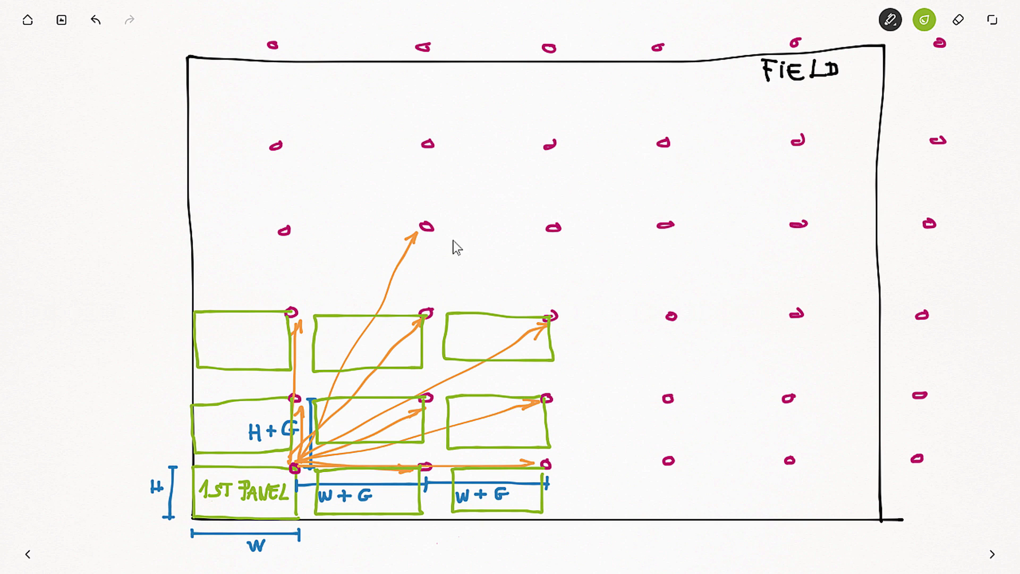
mouse_move(424, 228)
left_mouse_down()
mouse_move(352, 230)
mouse_move(312, 285)
left_mouse_up()
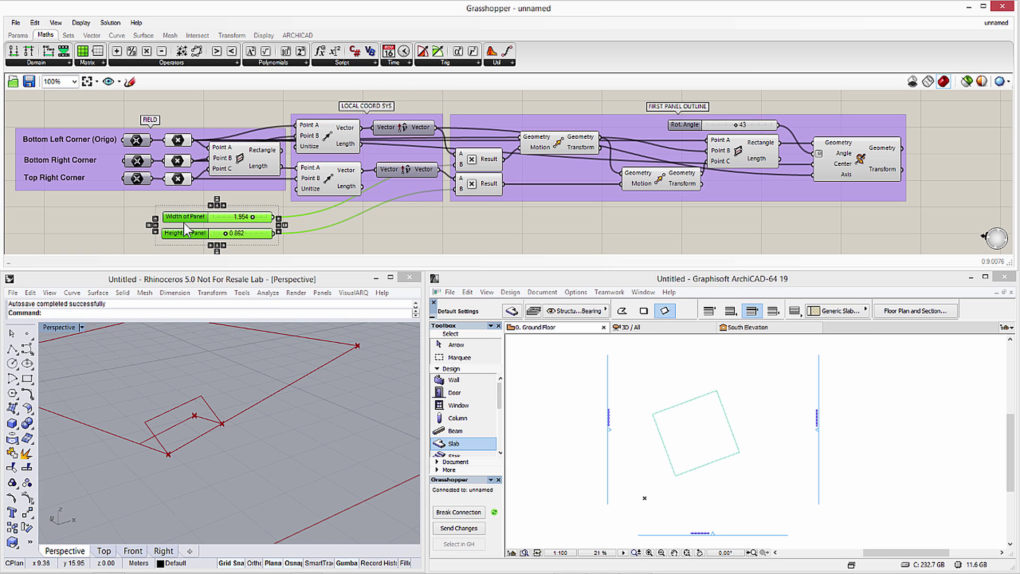
Switch back to Grasshopper, move the two panel size sliders up and duplicate the Height of Panel slider below them.
mouse_move(184, 223)
left_mouse_down()
mouse_move(188, 207)
mouse_move(187, 237)
left_mouse_up()
left_click(196, 241)
left_click(189, 223)
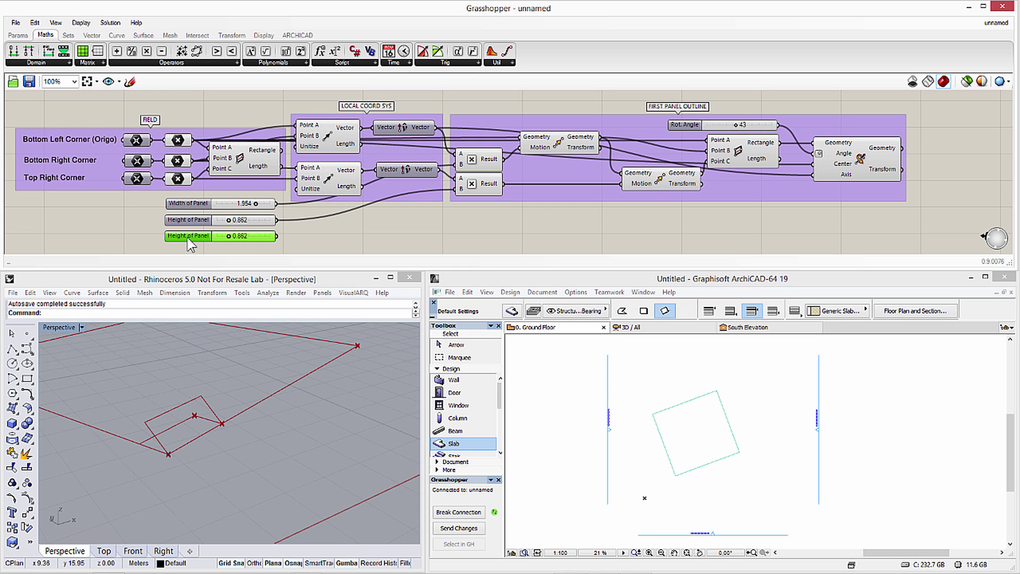
Rename the duplicated Height of Panel slider to Gap and set its minimum to 0.1.
double_click(187, 237)
left_click_drag(210, 154, 152, 156)
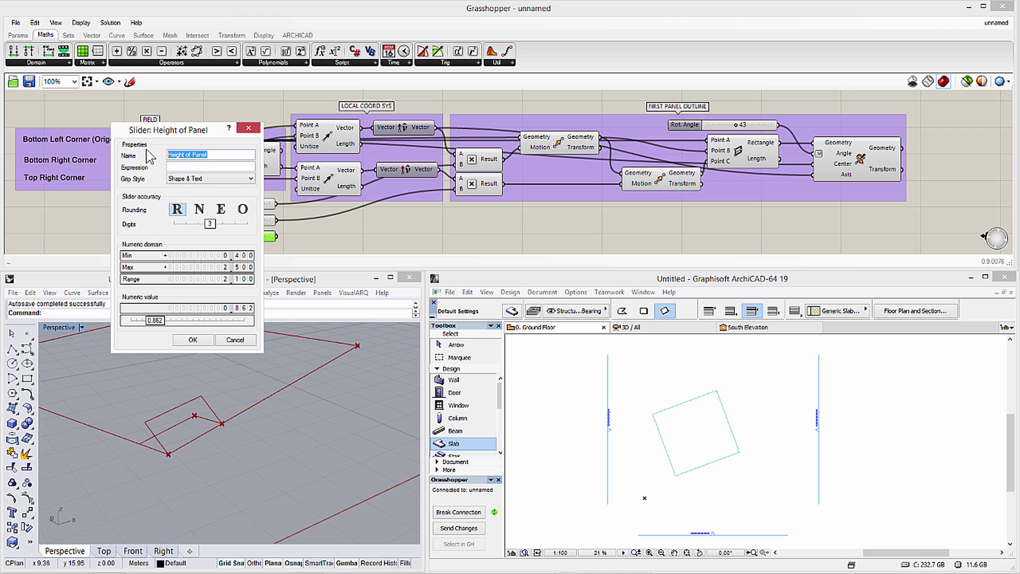
type("Gap")
double_click(190, 256)
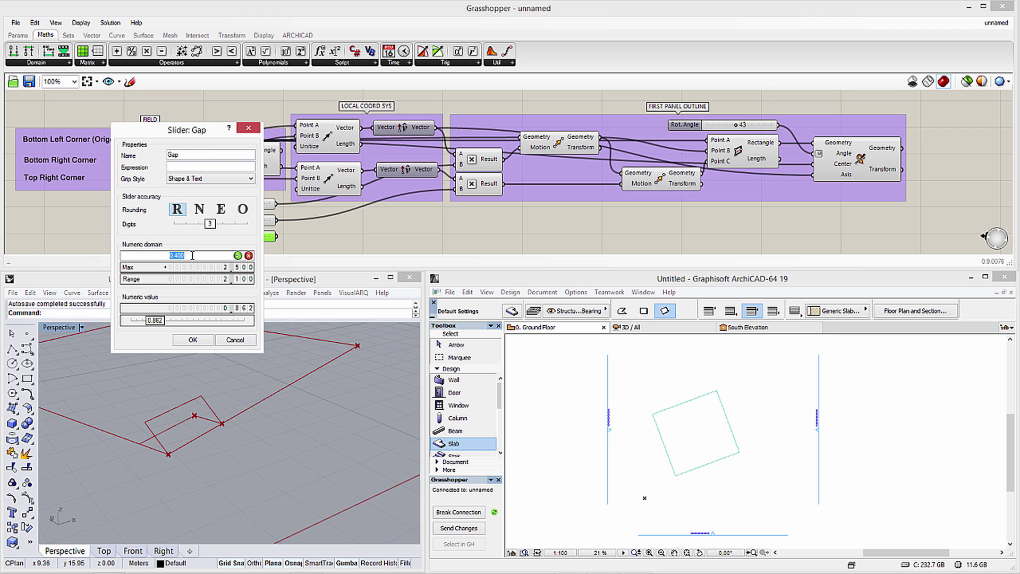
type("0.1")
left_click(238, 255)
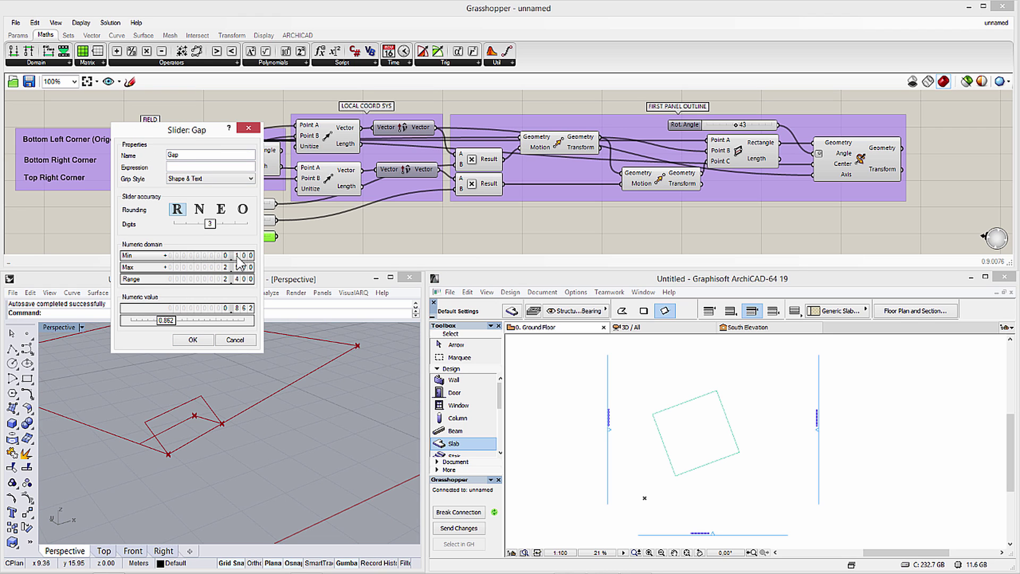
left_click(193, 340)
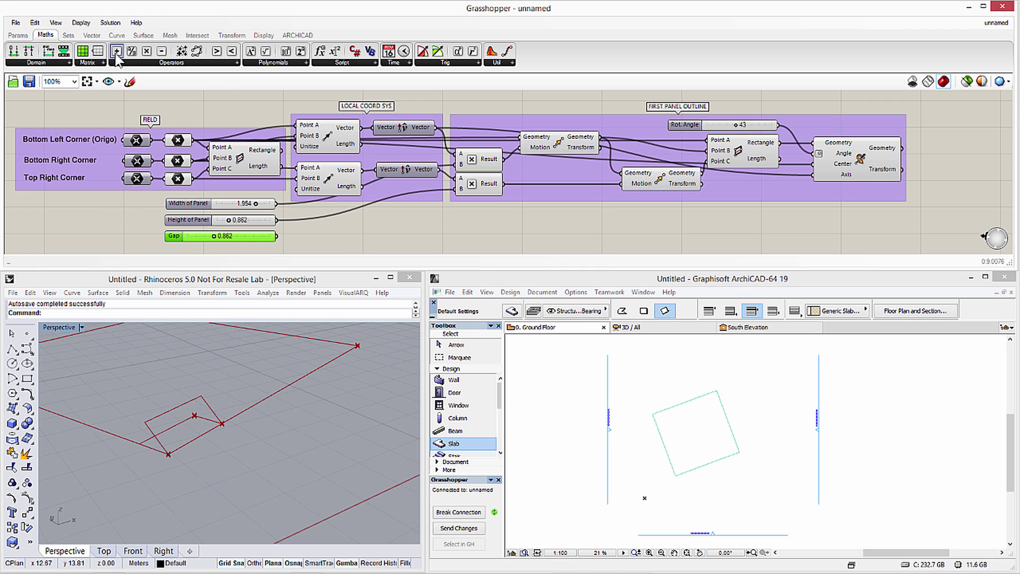
Add two Addition components, one summing Width of Panel and Gap, the other summing Height of Panel and Gap.
left_click_drag(117, 51, 375, 224)
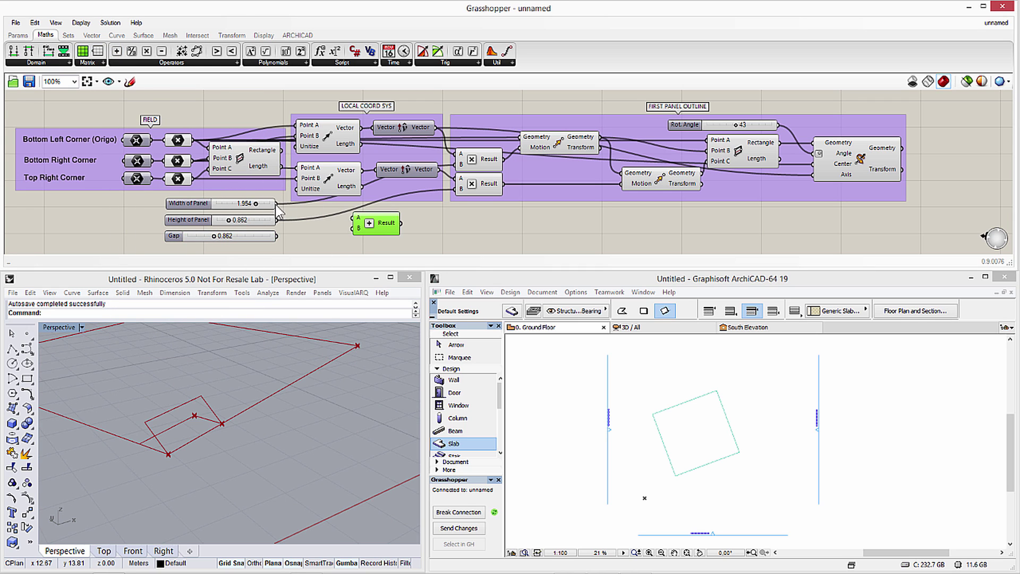
left_click_drag(276, 206, 354, 218)
left_click_drag(277, 236, 382, 240)
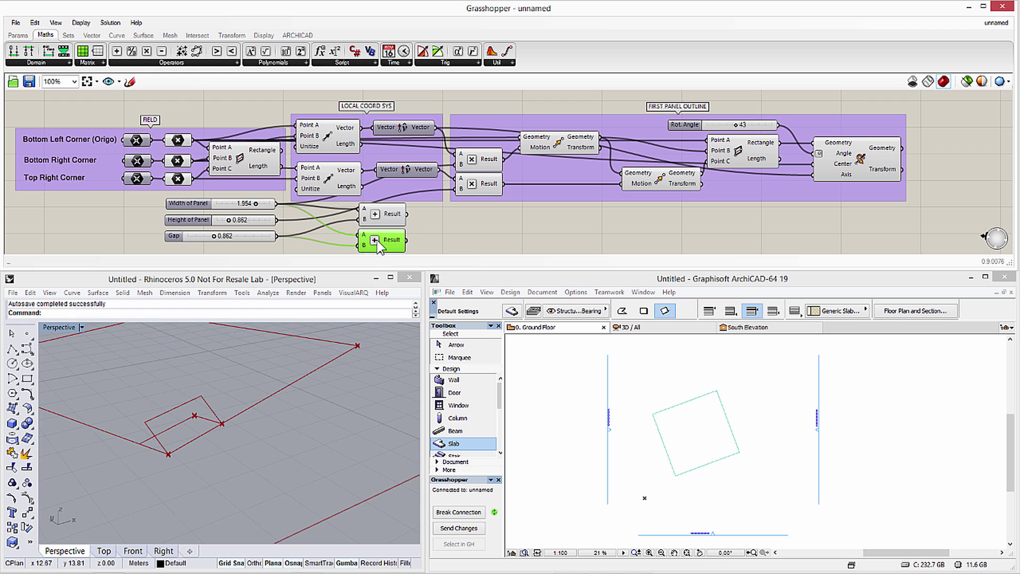
left_click_drag(277, 220, 358, 234)
Add a Linear Array component and place it below the First Panel Outline group.
double_click(476, 228)
type("linear")
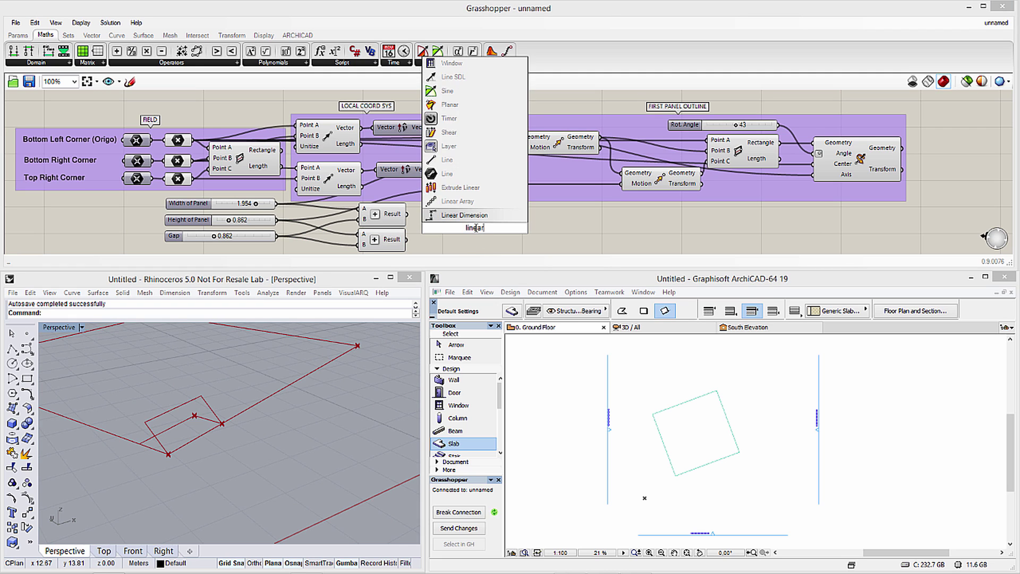
left_click(451, 201)
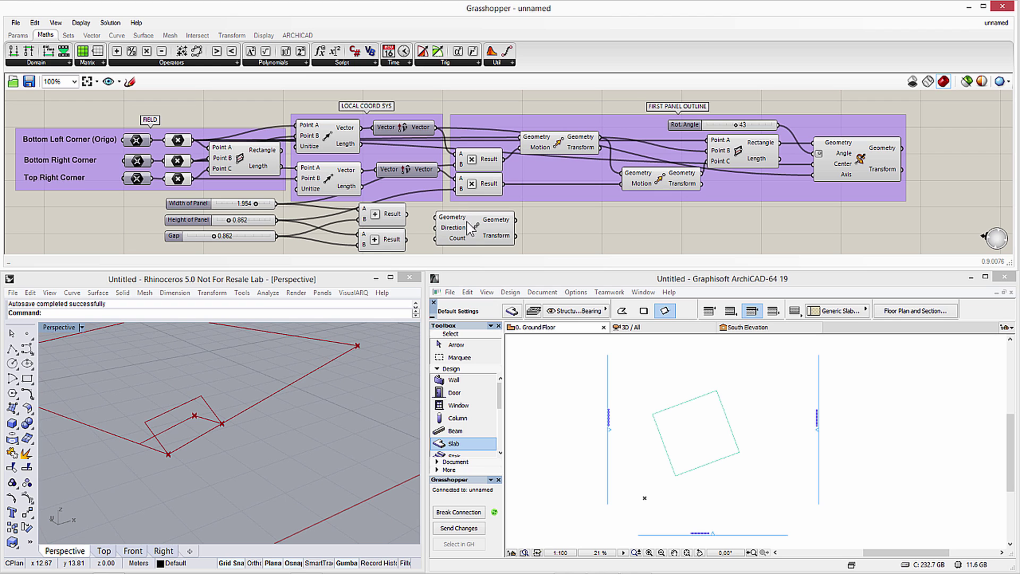
left_click_drag(510, 231, 752, 223)
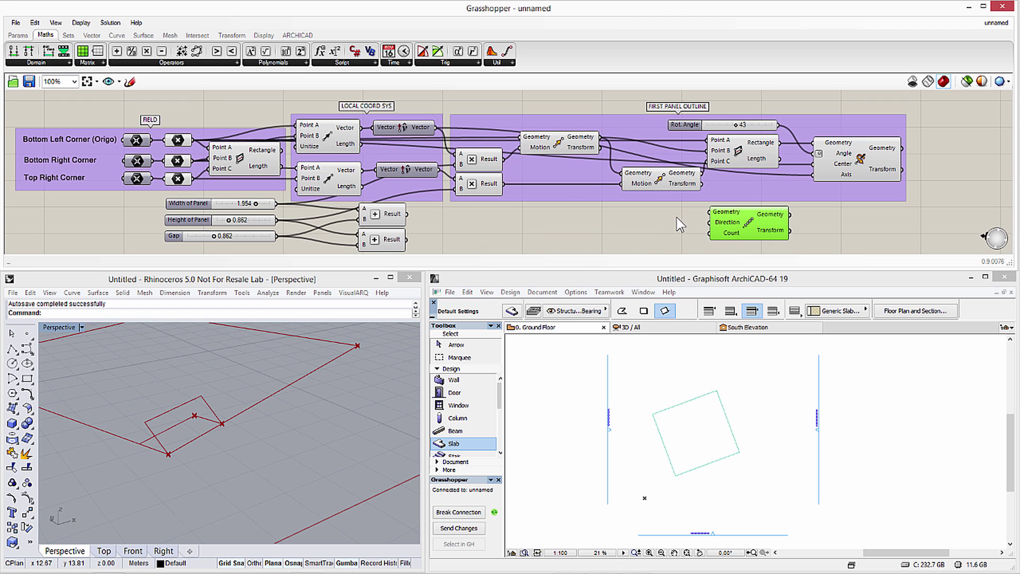
Label the second Move component with a size 14 scribble "Top Right Corner of Panel" and connect its Geometry output to the Linear Array's Geometry input.
double_click(618, 215)
type("scribb")
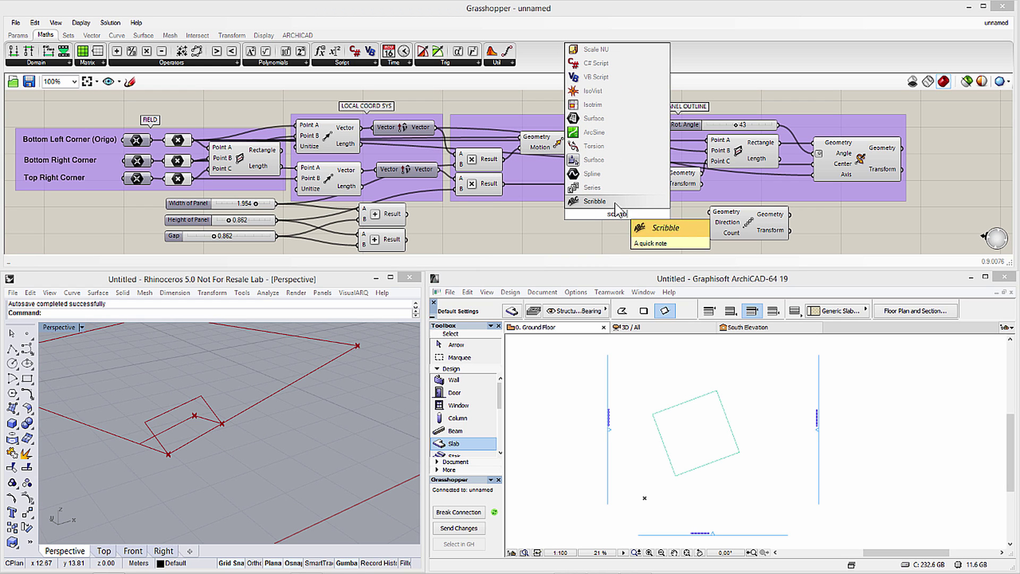
key("Return")
double_click(624, 216)
key("ctrl+a")
type("Top Right Corner of Panel")
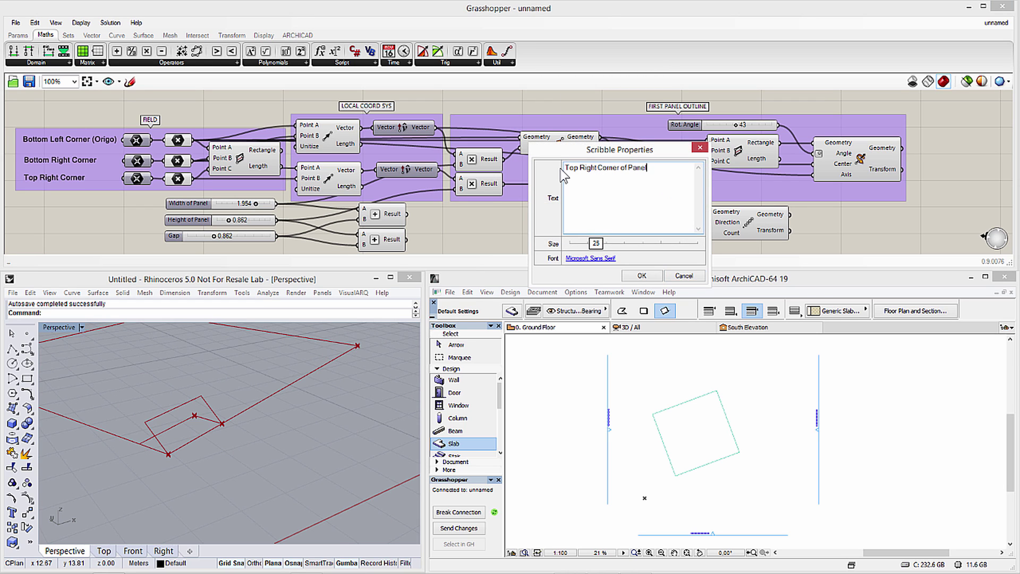
left_click_drag(596, 243, 583, 244)
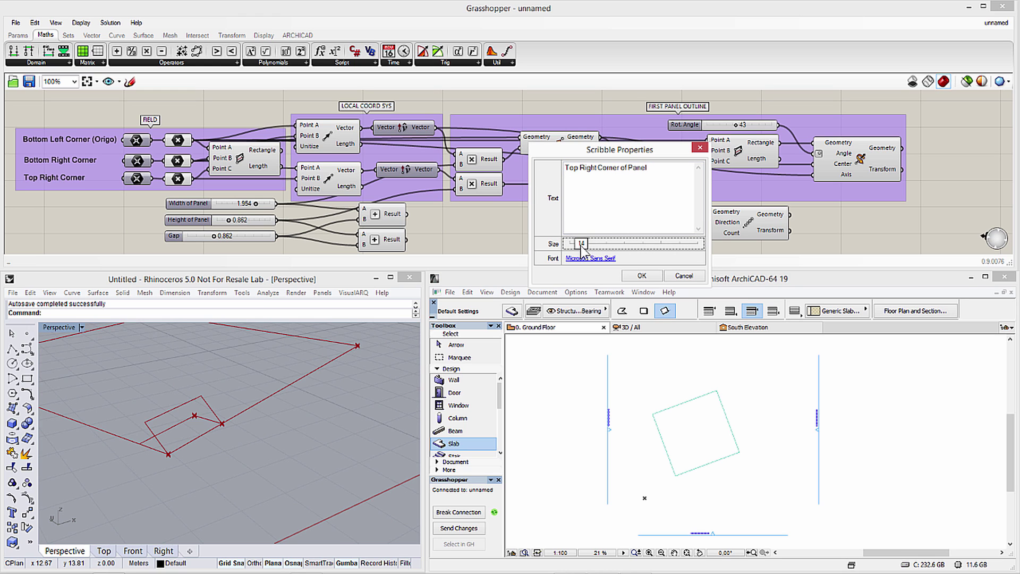
left_click(642, 276)
mouse_move(633, 211)
left_mouse_down()
mouse_move(674, 194)
mouse_move(710, 200)
mouse_move(742, 225)
left_mouse_up()
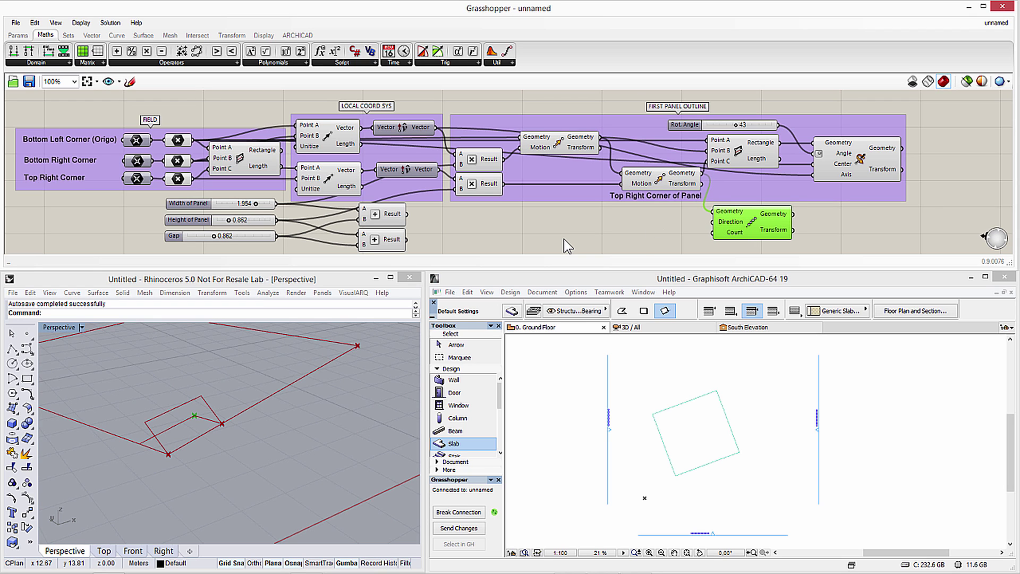
Duplicate the Rot. Angle slider below the group, rename the copy Nr. of Panels along Local X and set it to 10.
left_click(719, 127)
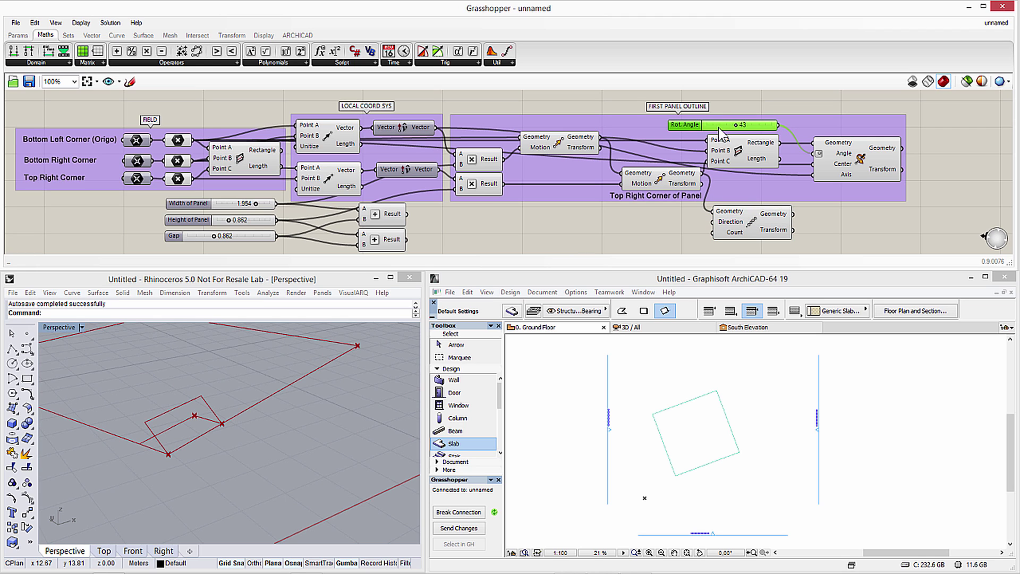
key("ctrl+v")
left_click_drag(718, 132, 619, 239)
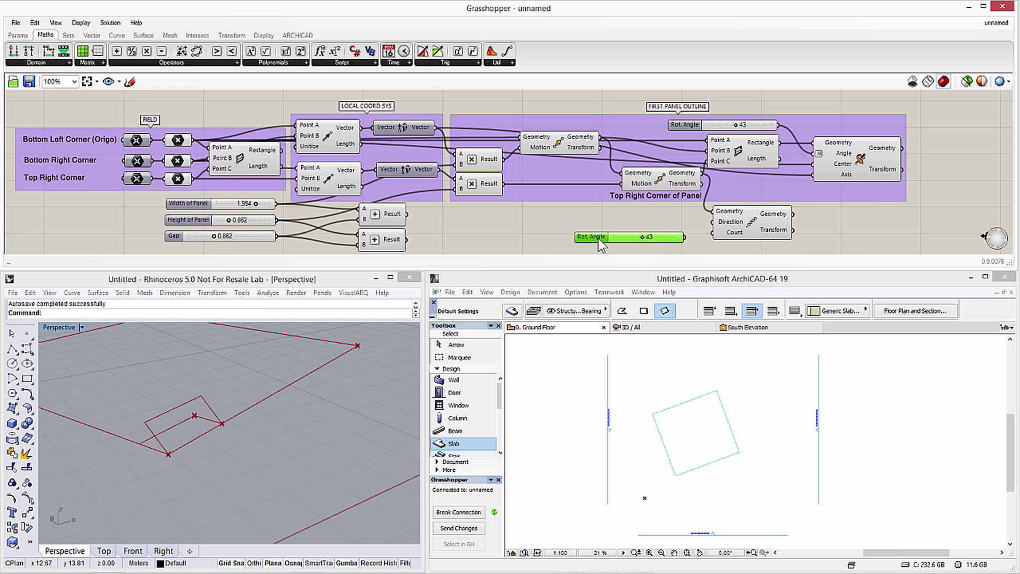
double_click(601, 238)
triple_click(590, 154)
type("Nr. of Panels along Local ")
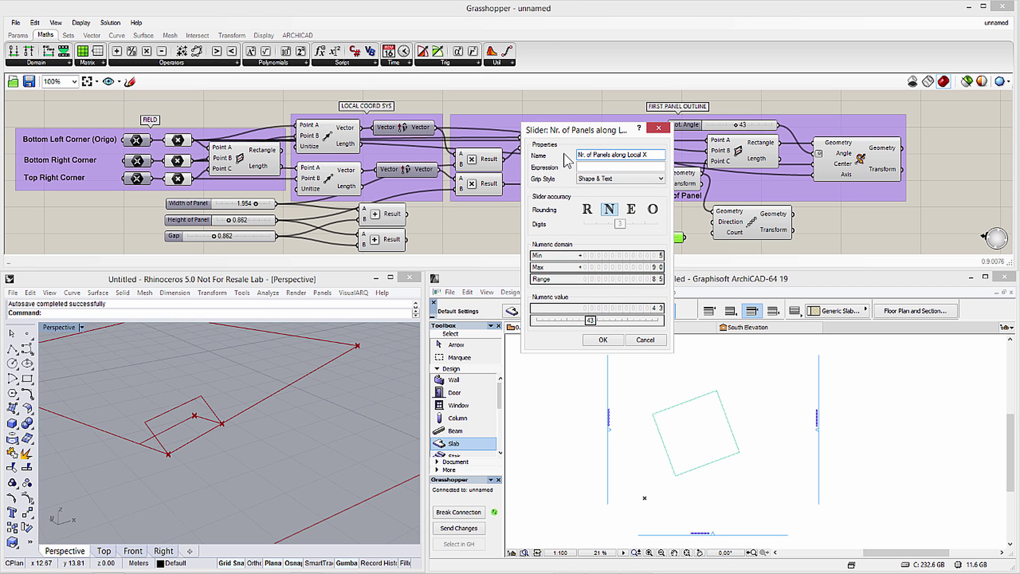
type("X")
left_click(602, 340)
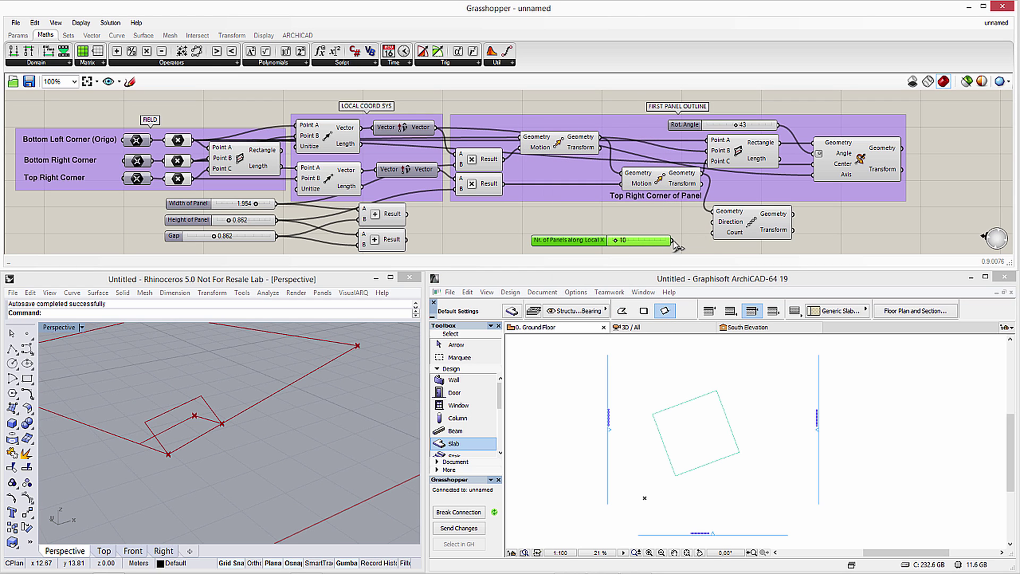
Connect the panel number slider to the Linear Array's Count and view the arrayed points in Rhino's Top view.
left_click_drag(674, 240, 713, 232)
left_click(104, 551)
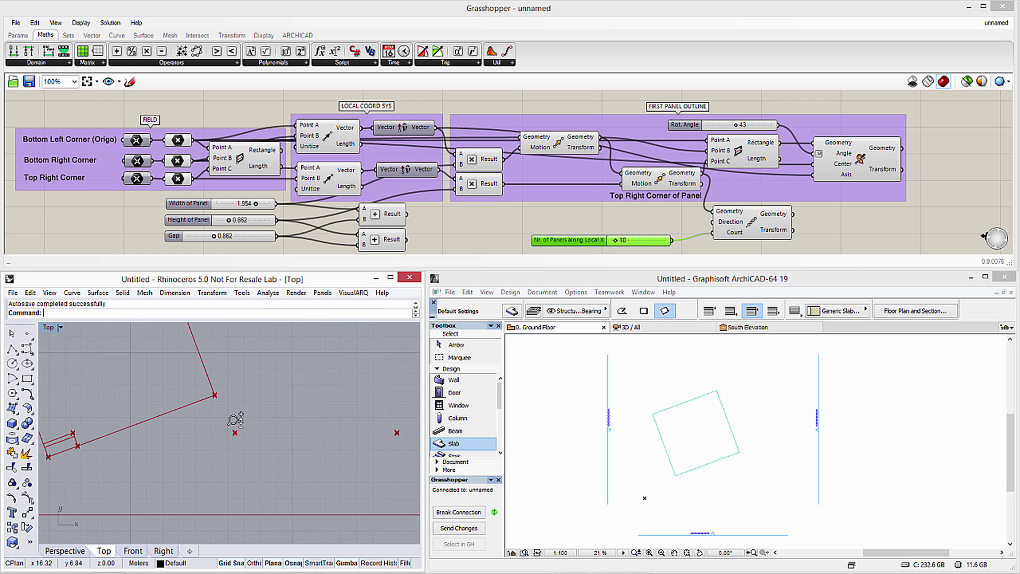
scroll(235, 420, "down", 6)
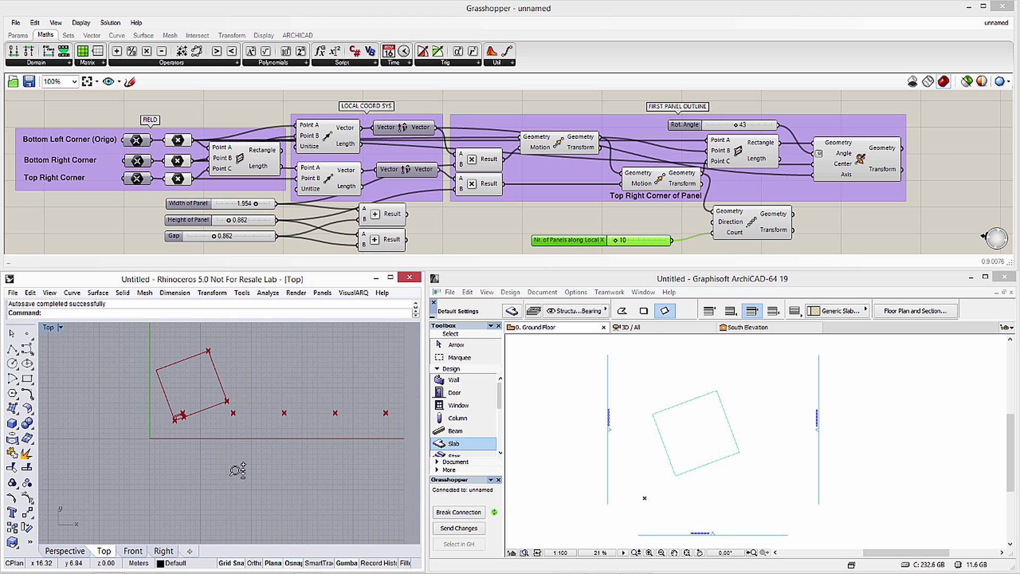
scroll(237, 470, "up", 2)
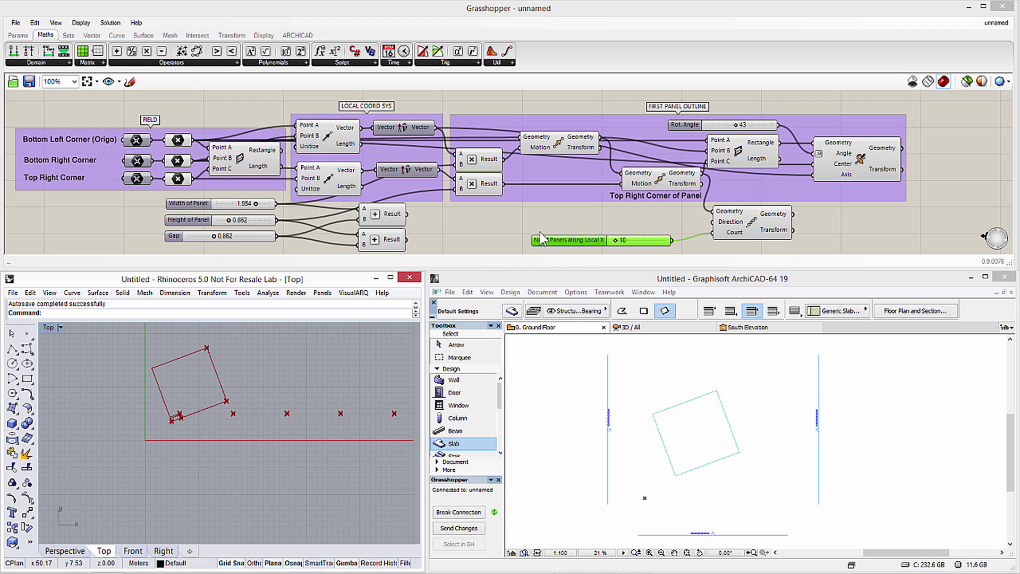
Multiply the local X unit vector by the width-plus-gap sum and feed the result into the Linear Array's Direction.
left_click_drag(145, 59, 497, 221)
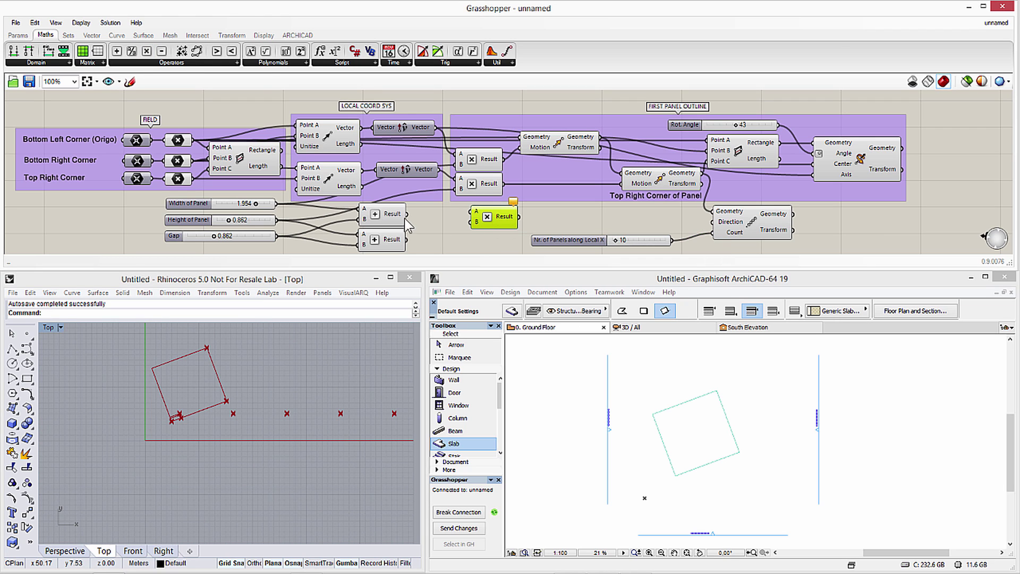
left_click_drag(407, 215, 472, 221)
left_click_drag(435, 127, 716, 229)
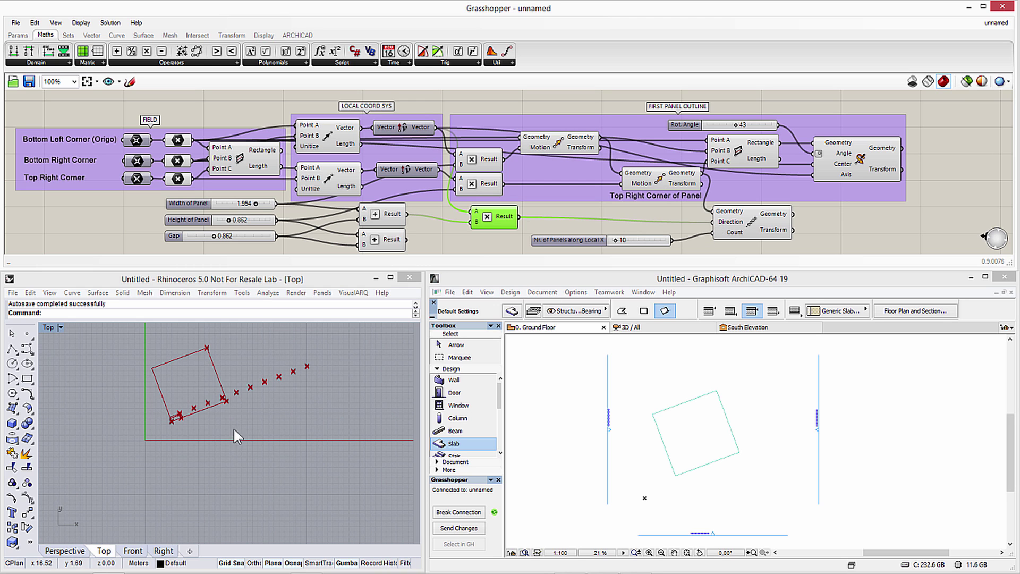
Reduce the Nr. of Panels along Local X slider to 6 while checking the point row in the Top view.
scroll(236, 431, "down", 1)
scroll(245, 433, "up", 3)
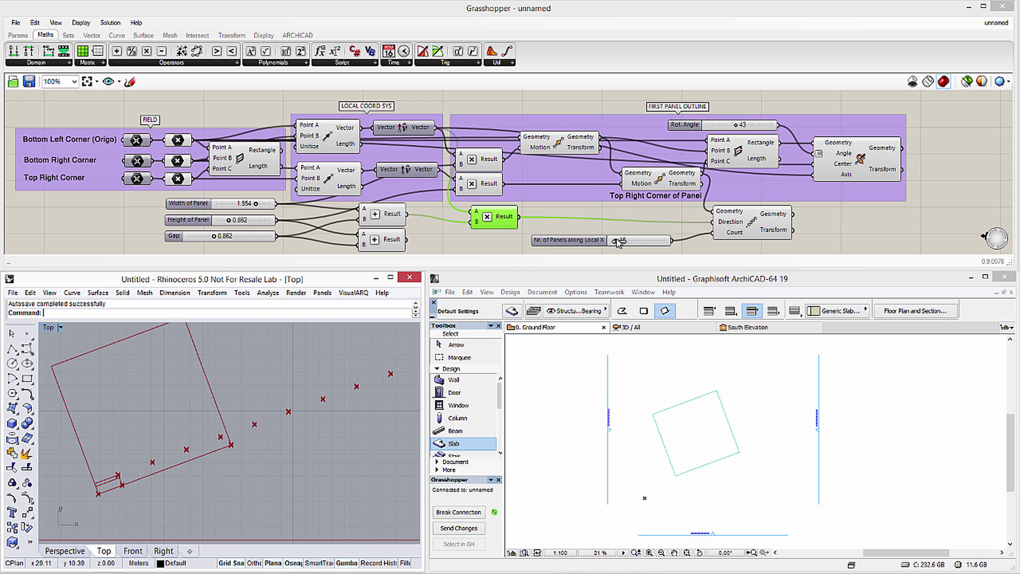
left_click_drag(616, 240, 615, 242)
left_click_drag(620, 242, 615, 242)
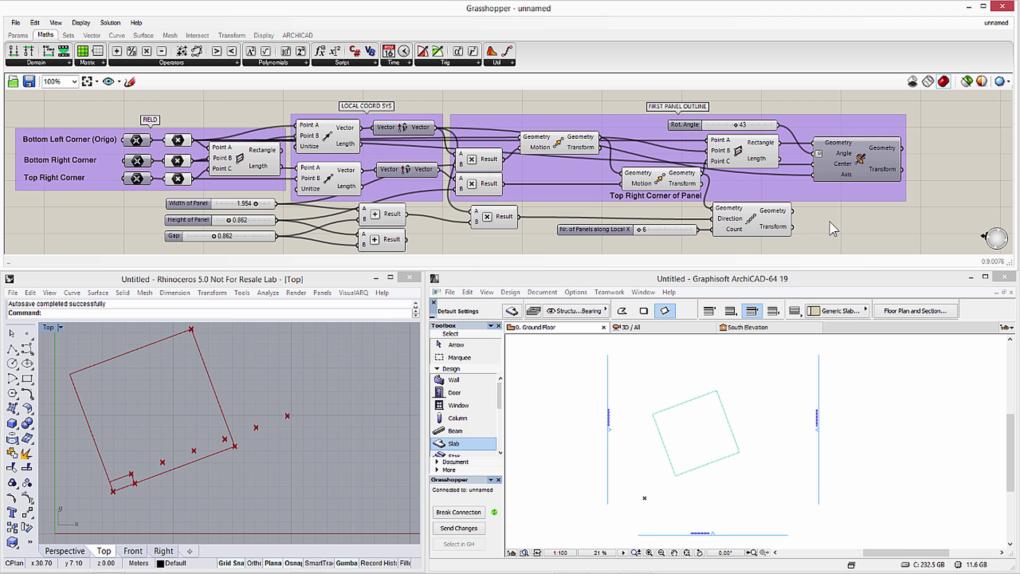
Add a second Linear Array beside the first and feed the first array's Geometry output into its Geometry input.
double_click(833, 229)
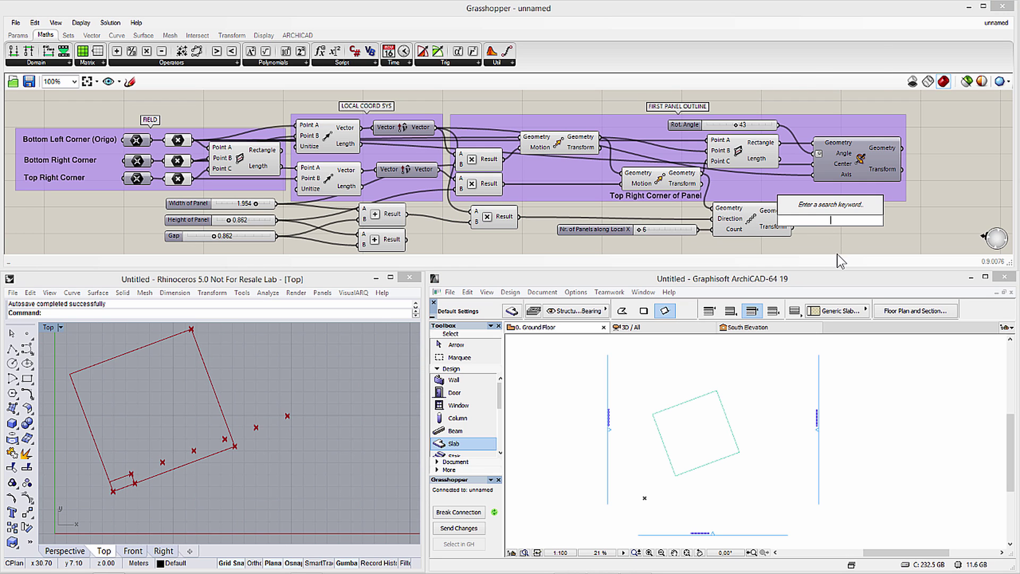
type("linear")
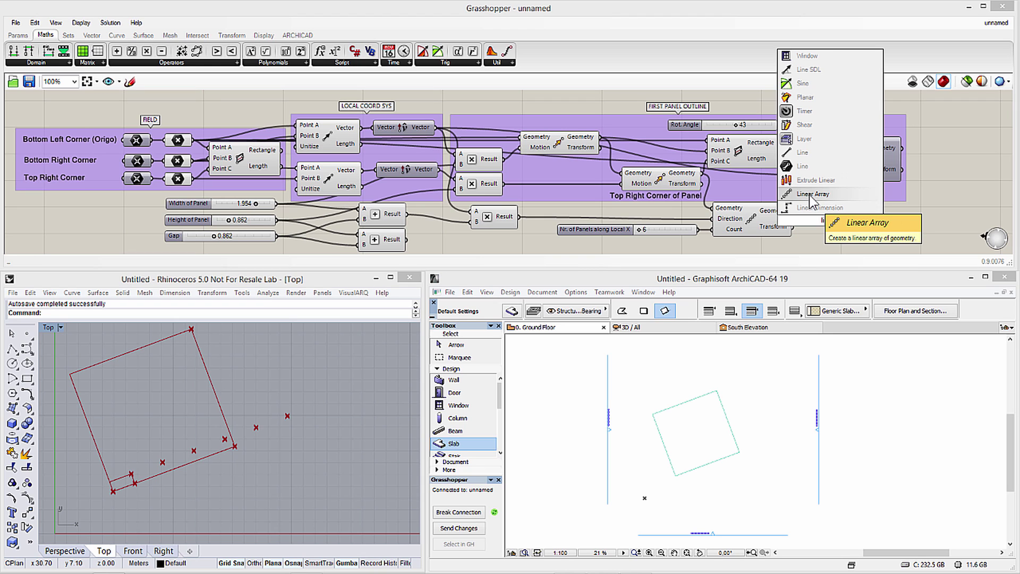
left_click(809, 195)
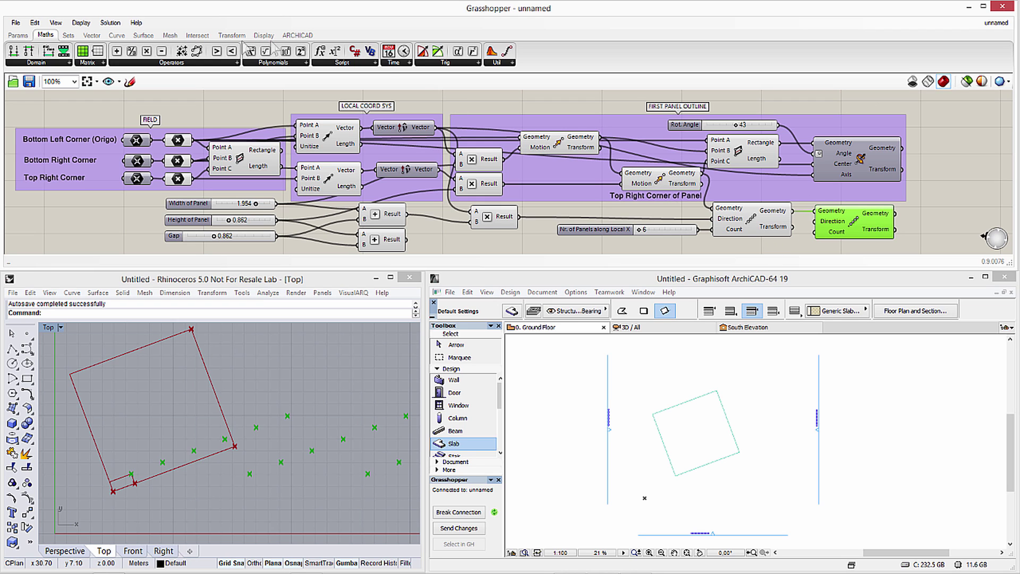
Multiply the local Y unit vector by the height-plus-gap sum and connect the result to the second Linear Array's Direction.
left_click_drag(148, 51, 494, 241)
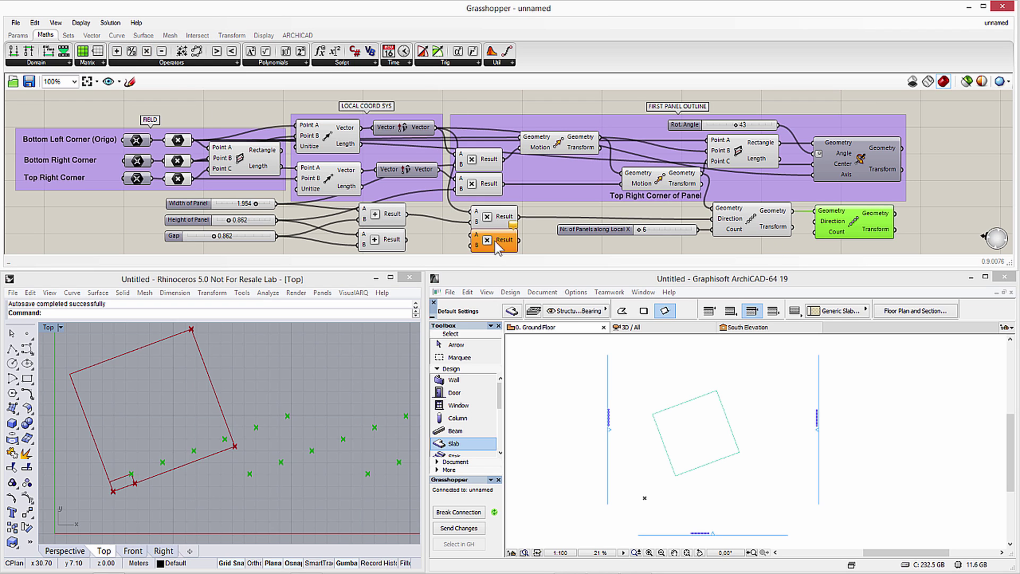
right_click_drag(525, 233, 524, 224)
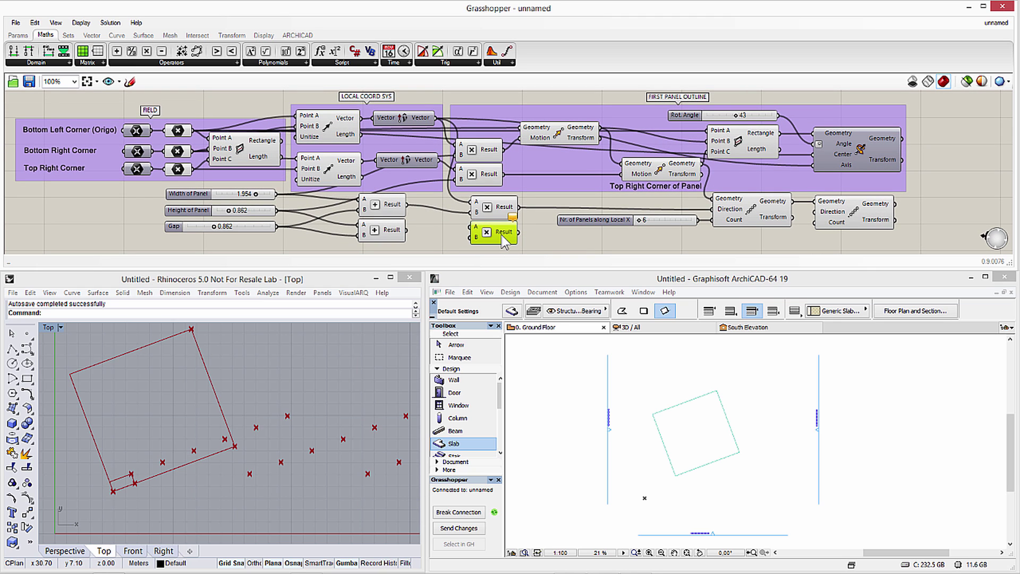
left_click(539, 248)
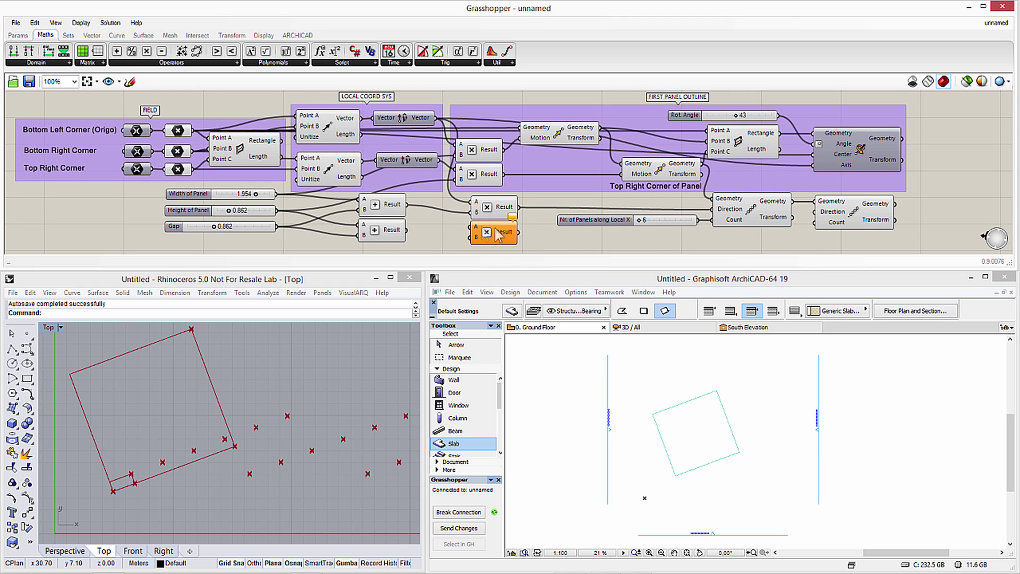
left_click_drag(409, 230, 471, 237)
left_click_drag(440, 165, 814, 213)
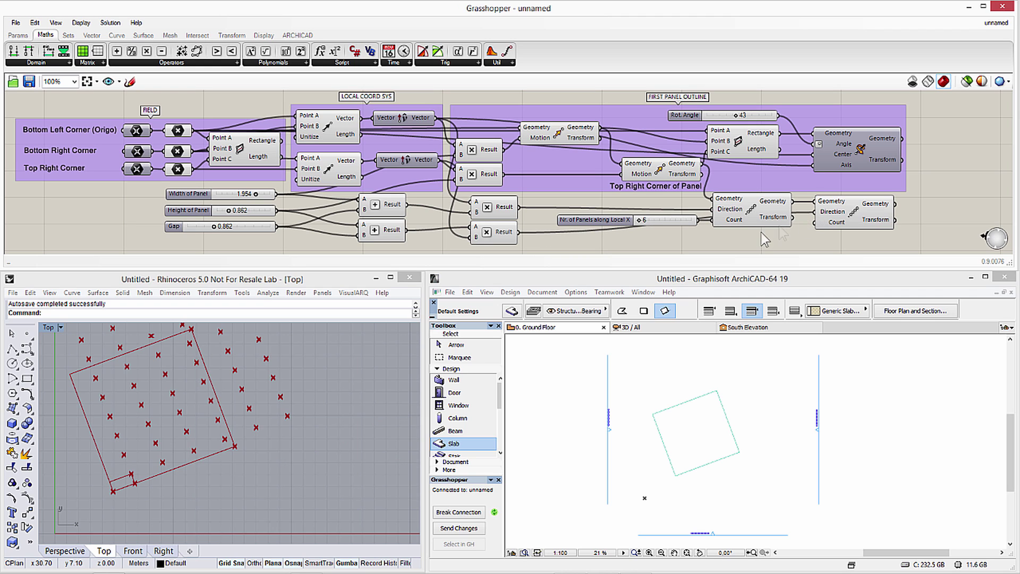
Duplicate the Local X number slider, rename the copy Nr. of Panels along Local Y and connect it to the second Linear Array's Count.
left_click_drag(613, 226, 606, 246, "alt")
double_click(607, 240)
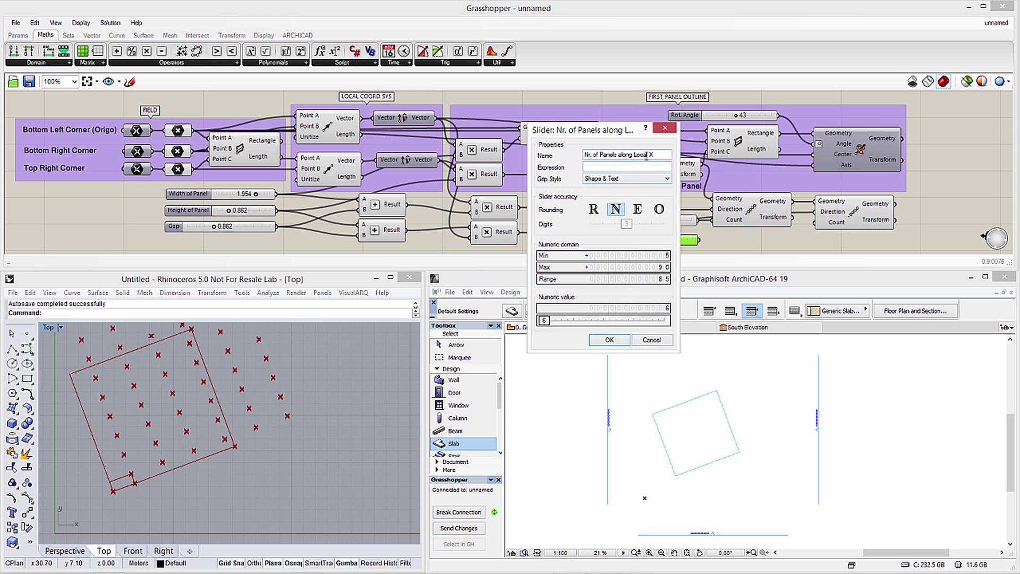
left_click(650, 155)
key("BackSpace")
type("Y")
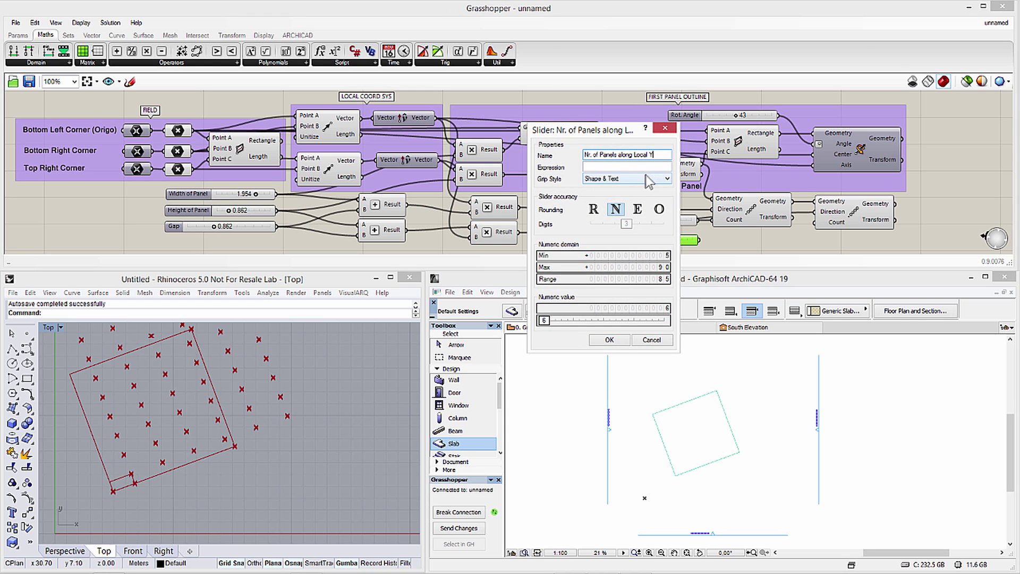
left_click(610, 339)
left_click_drag(699, 240, 815, 223)
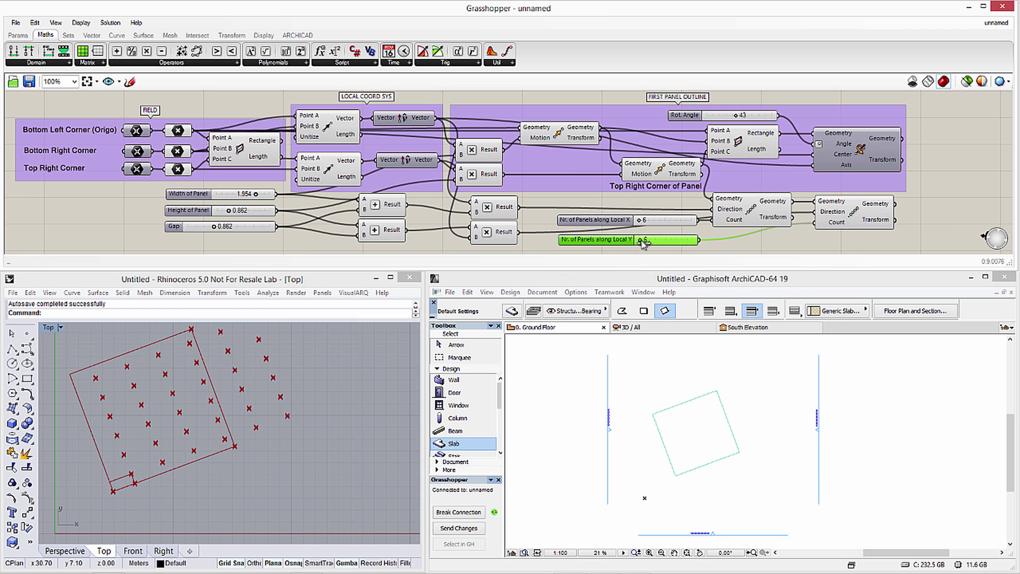
Lower the minimum of the Nr. of Panels along Local X slider's domain and set the slider to 4.
mouse_move(639, 240)
left_mouse_down()
mouse_move(651, 241)
mouse_move(637, 242)
mouse_move(646, 241)
mouse_move(638, 223)
left_mouse_up()
double_click(616, 221)
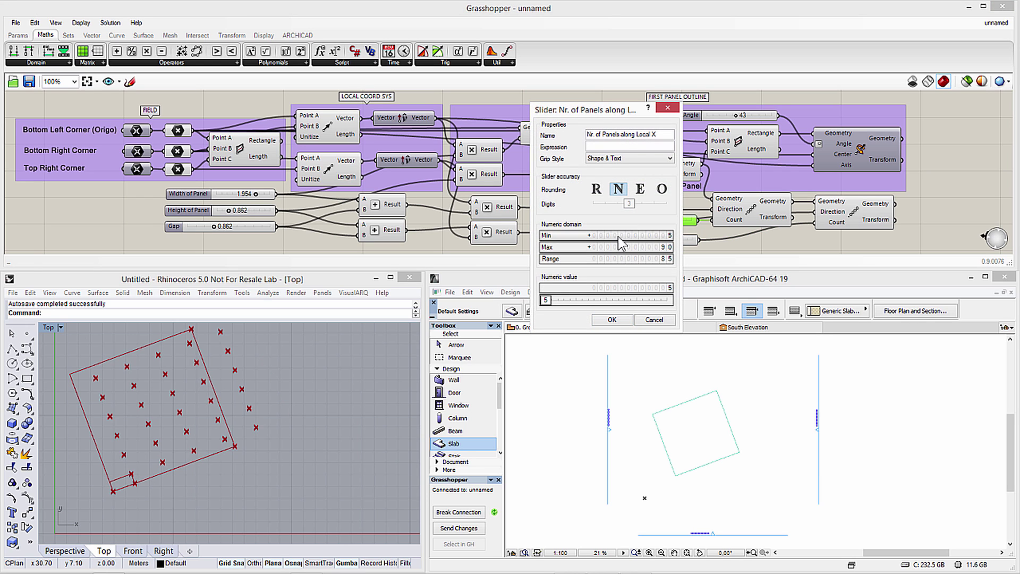
left_click(612, 320)
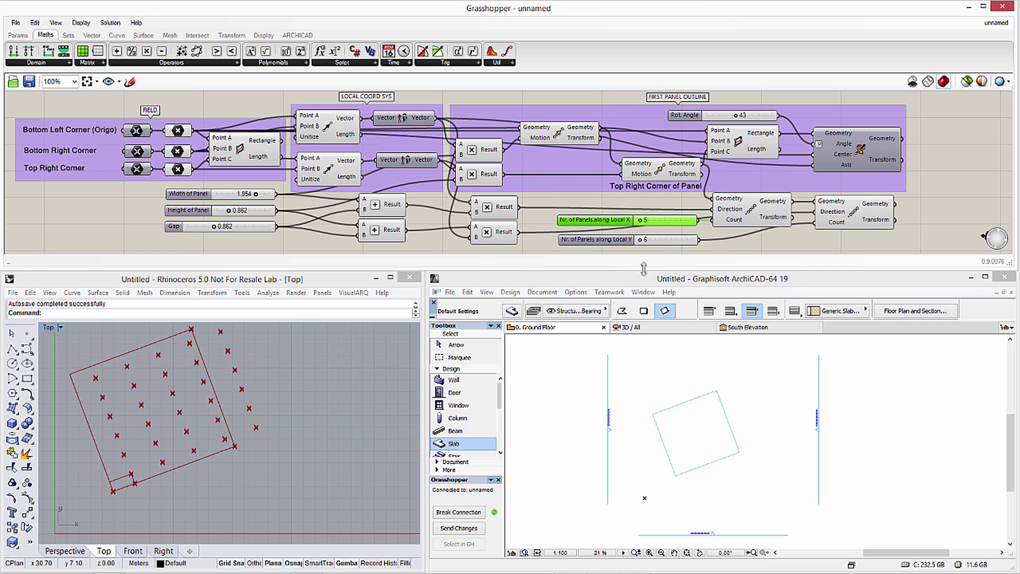
left_click_drag(641, 220, 641, 224)
Add a Vector 2Pt component beside the second Linear Array.
double_click(945, 249)
type("v")
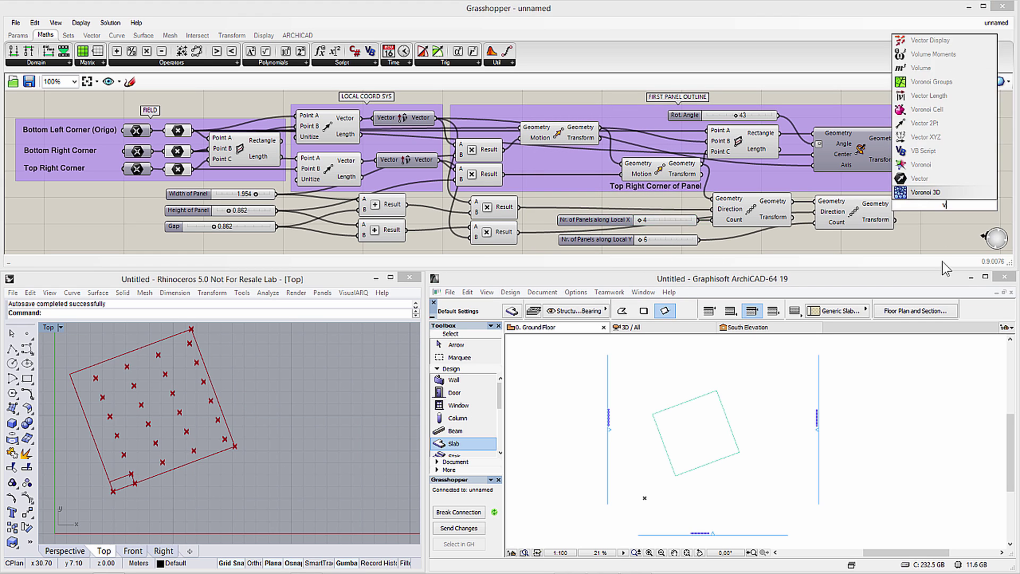
type("ectoer")
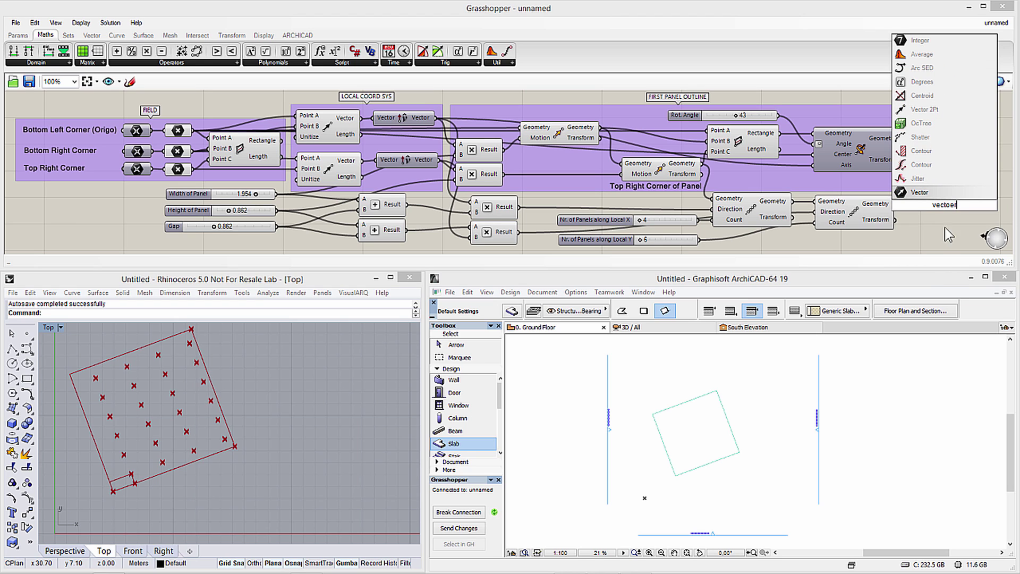
left_click(925, 109)
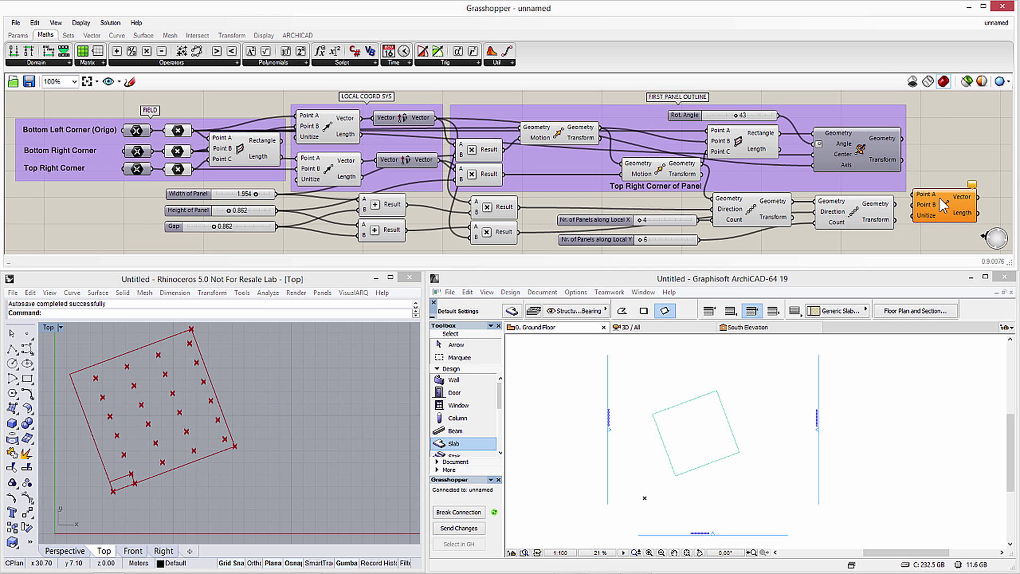
left_click(948, 222)
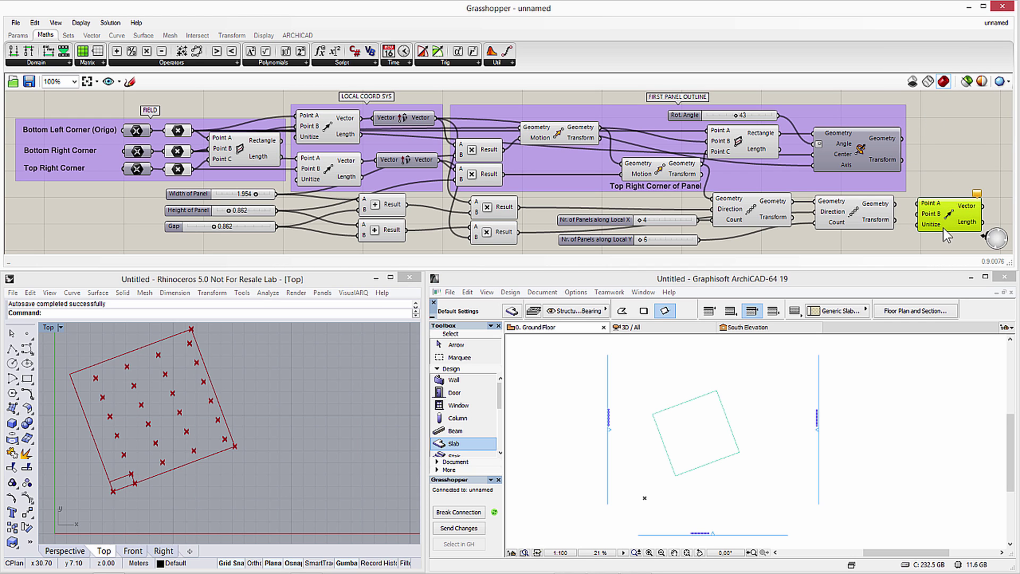
Connect the Top Right Corner of Panel geometry to the vector's Point A and the second Linear Array's Geometry to Point B.
right_click_drag(913, 237, 755, 235)
left_click(696, 213)
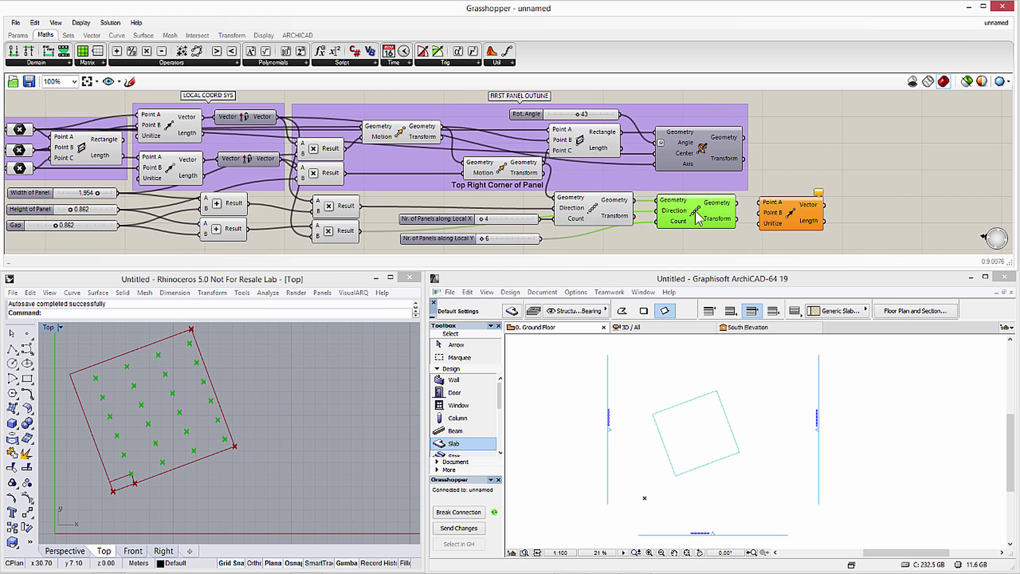
left_click(834, 184)
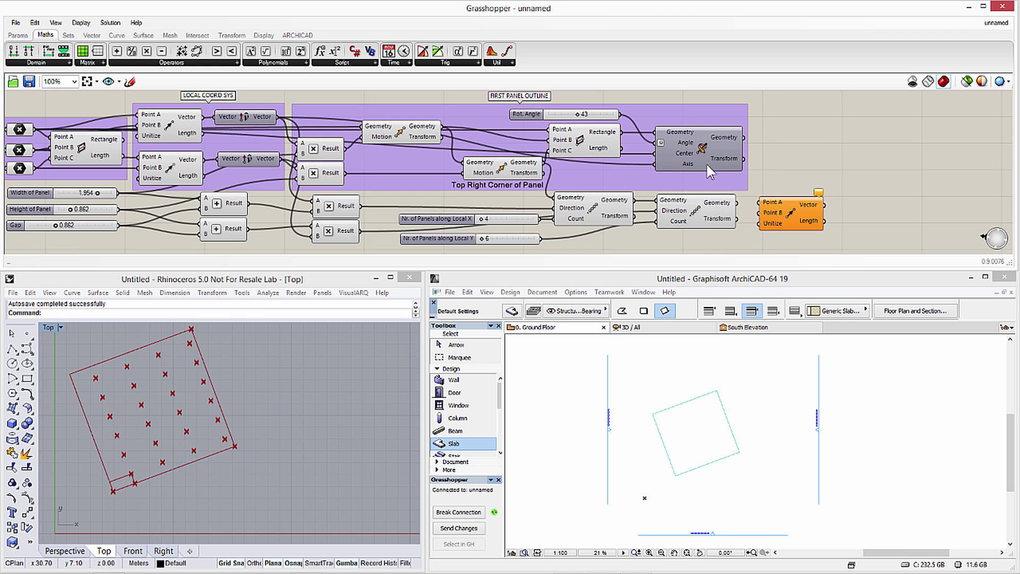
left_click_drag(541, 162, 767, 206)
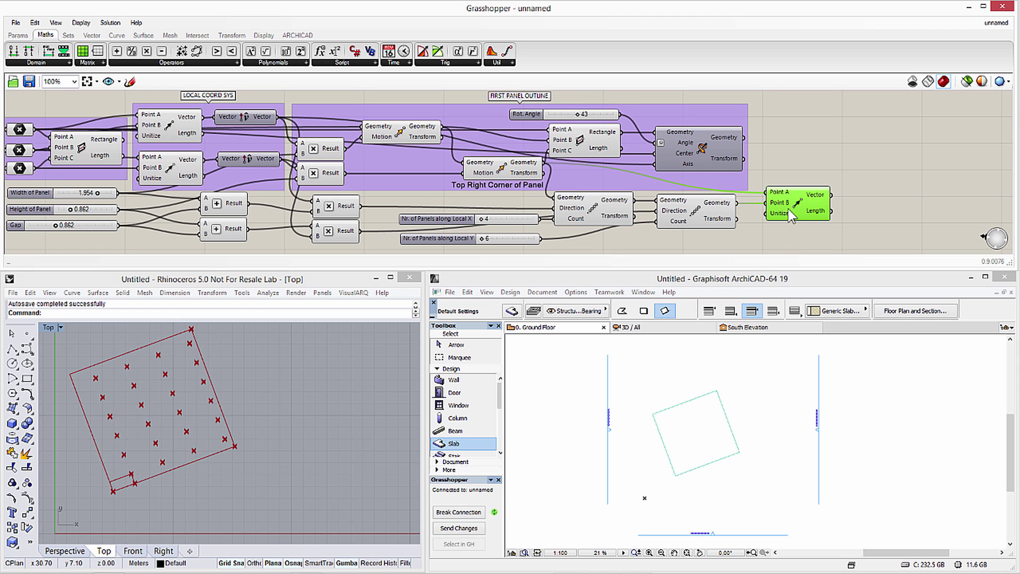
left_click_drag(790, 206, 788, 212)
Add a Move component with the rotated panel outline as its Geometry and the Vector 2Pt output as its Motion.
double_click(828, 139)
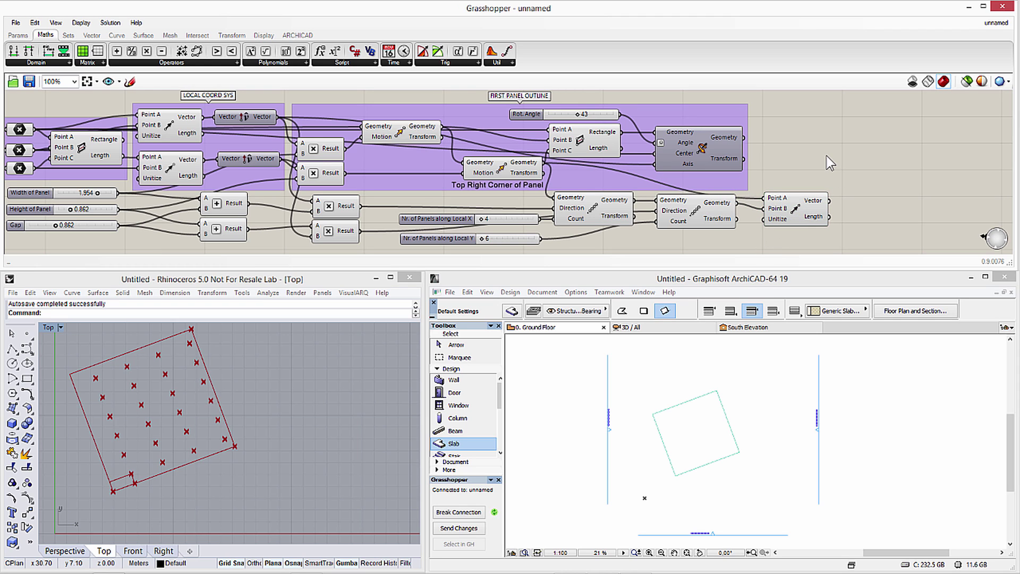
type("move")
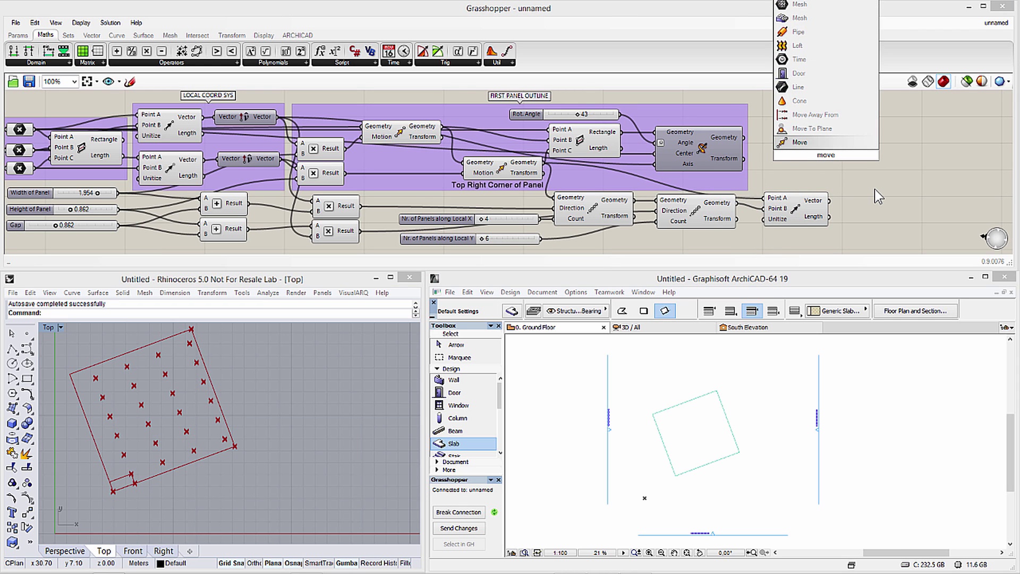
key("Return")
left_click_drag(797, 161, 835, 147)
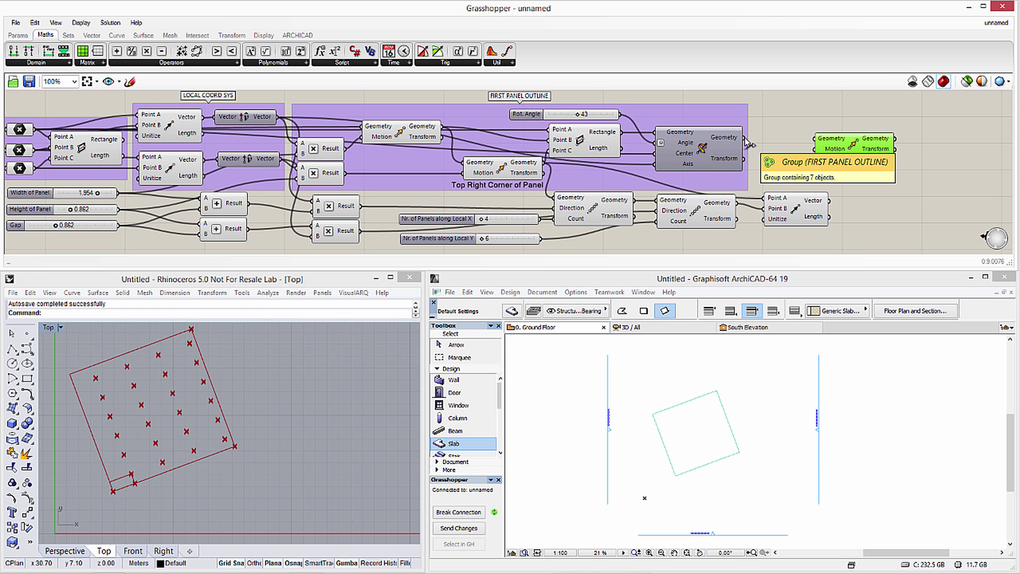
left_click_drag(746, 139, 837, 144)
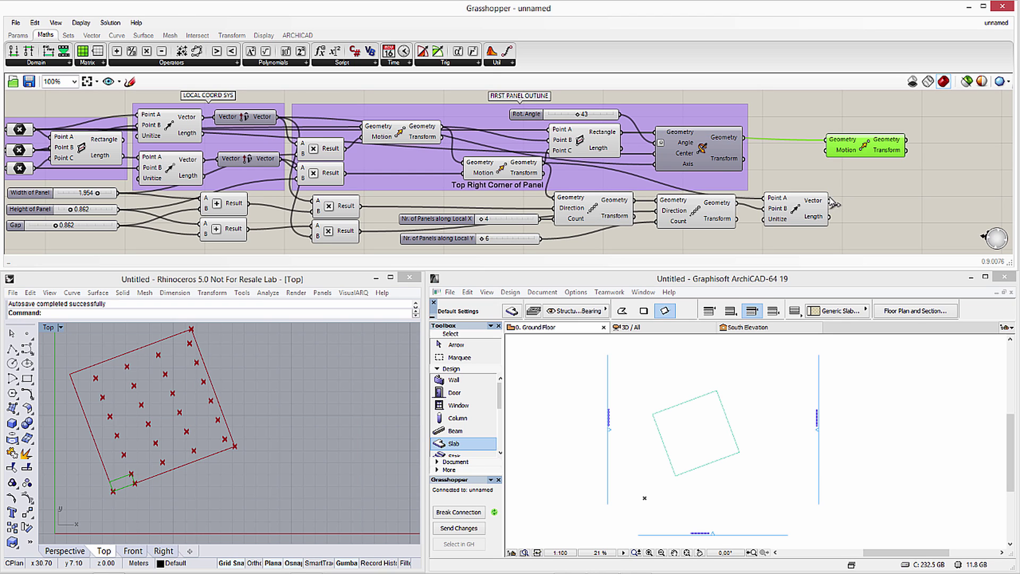
left_click_drag(829, 201, 821, 155)
left_click_drag(822, 158, 827, 150)
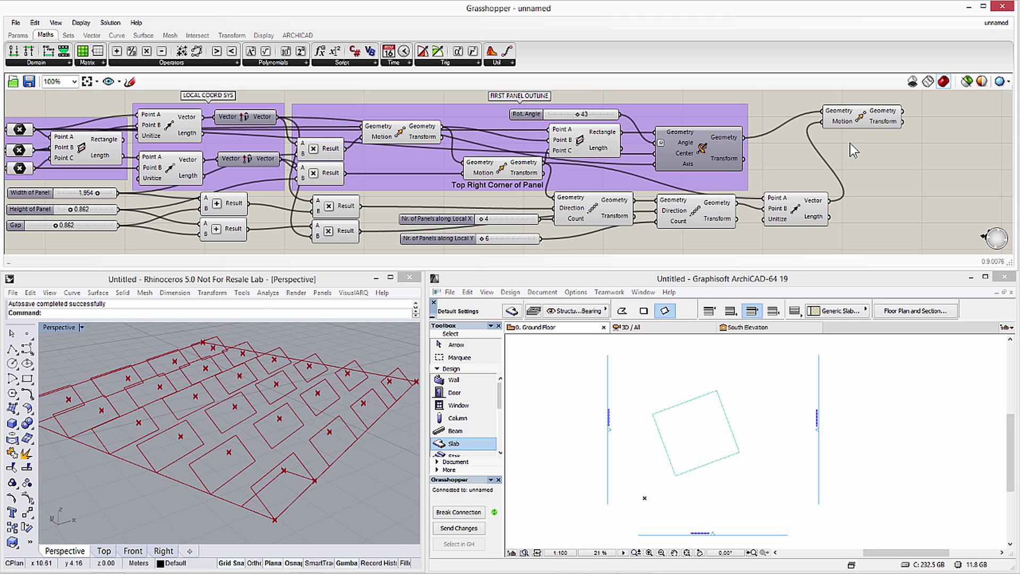
left_click(855, 119)
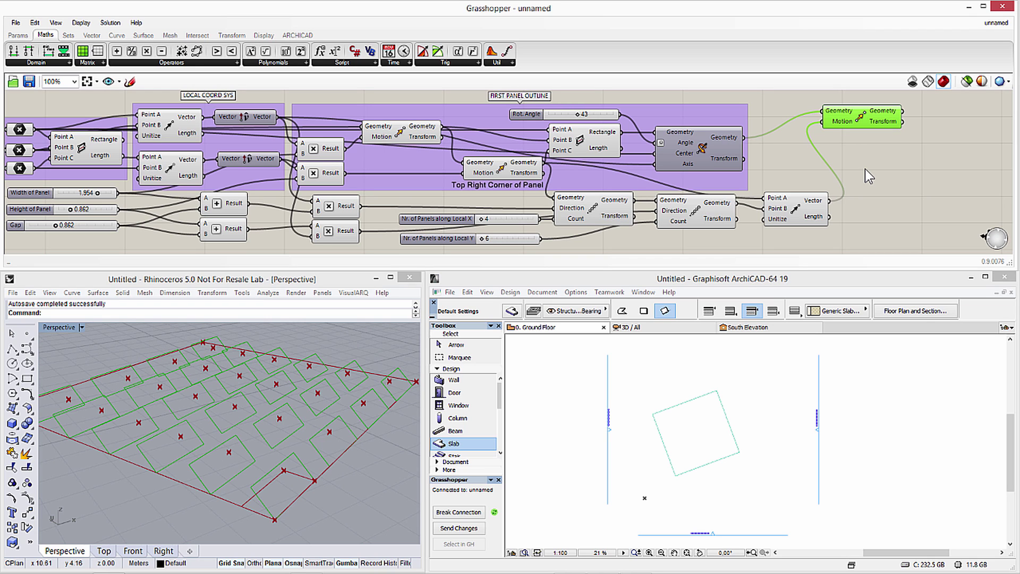
Add an ARCHICAD Roof Single-plane component and feed the moved panel outlines into its Curve input.
left_click_drag(860, 116, 823, 133)
left_click(298, 35)
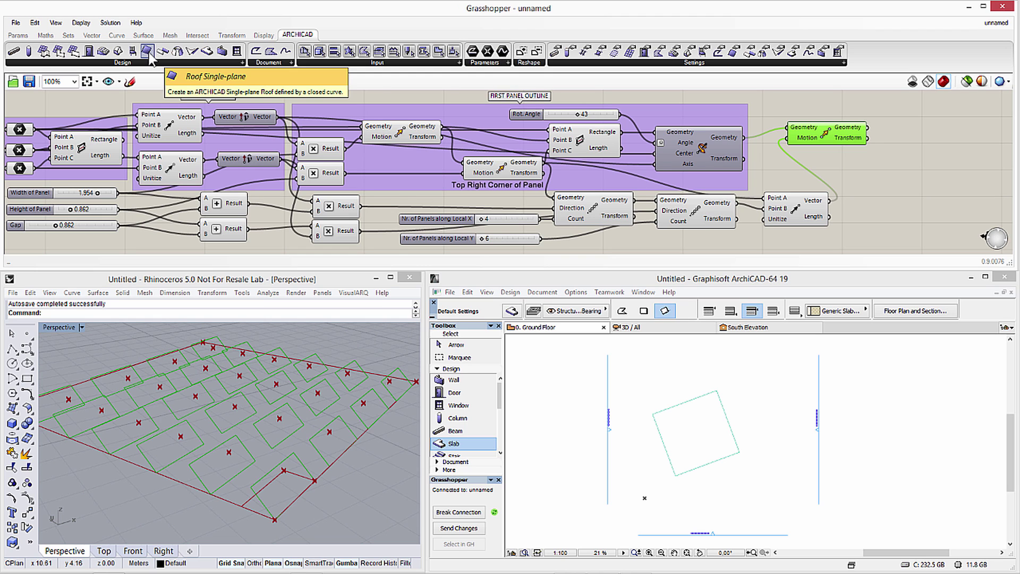
left_click_drag(151, 58, 897, 149)
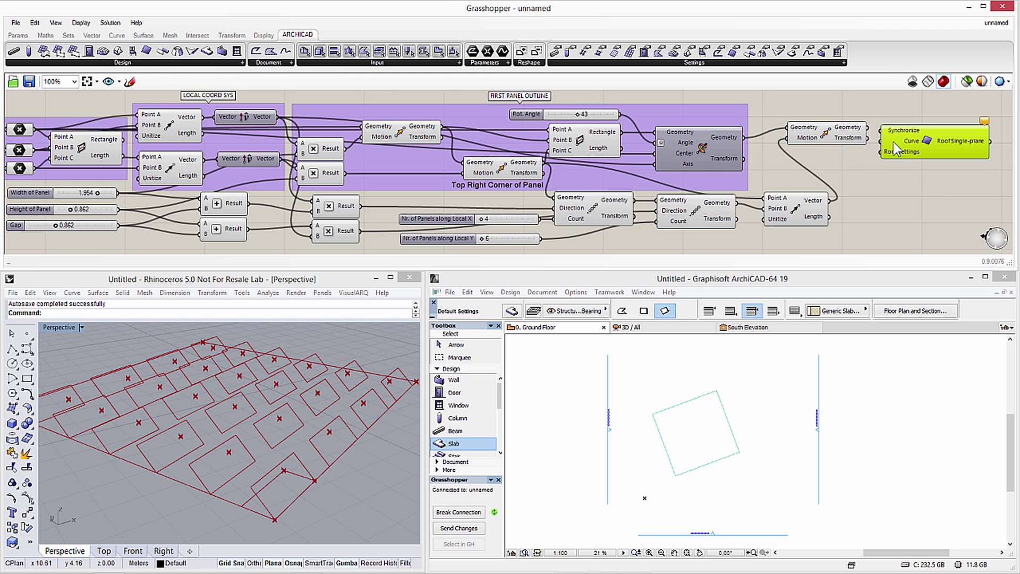
left_click(824, 137)
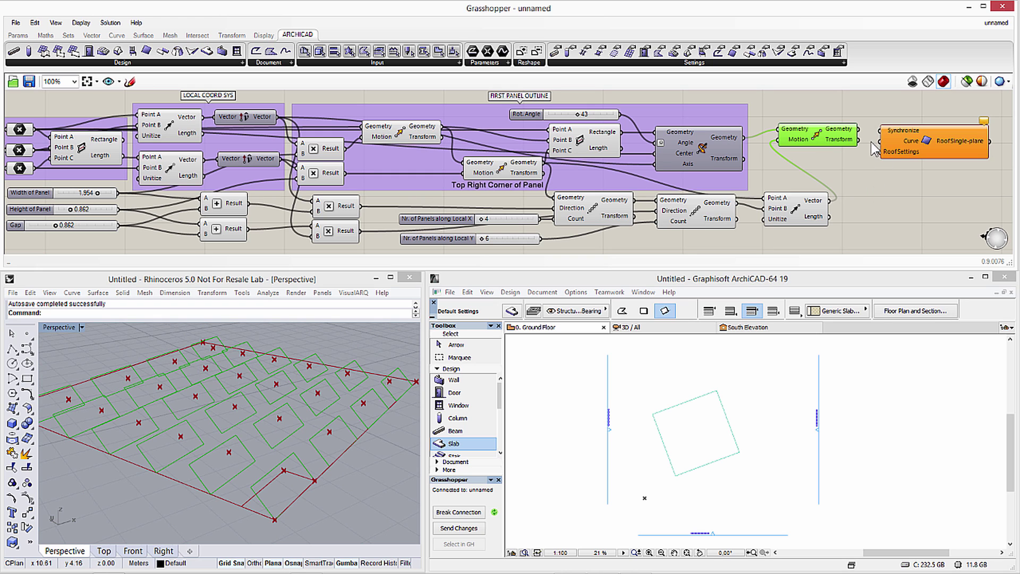
left_click_drag(858, 130, 879, 140)
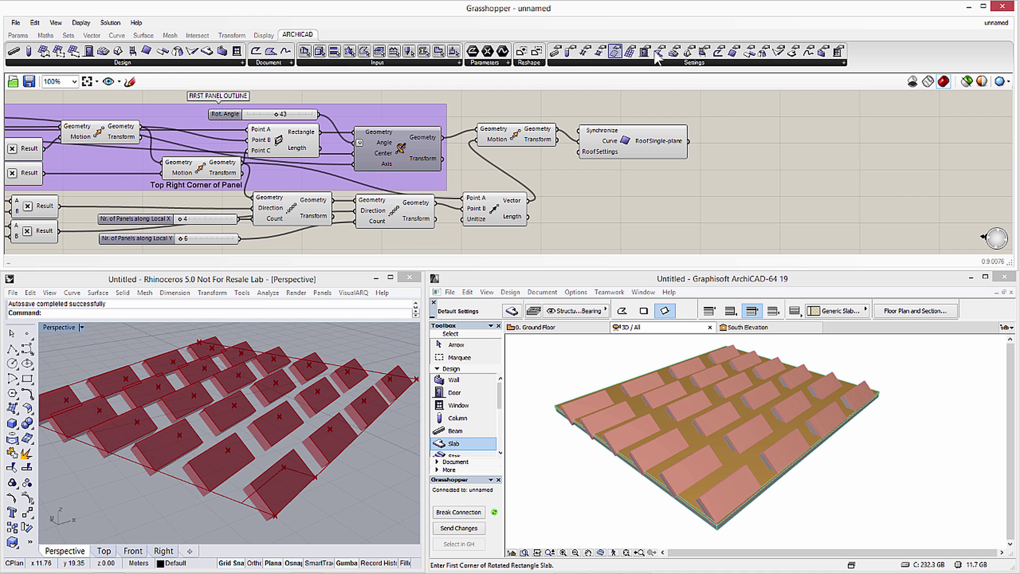
Add a roof settings component and connect its output to the RoofSettings input of the Roof Single-plane.
left_click_drag(733, 52, 722, 139)
left_click(715, 190)
left_click_drag(636, 189, 663, 144)
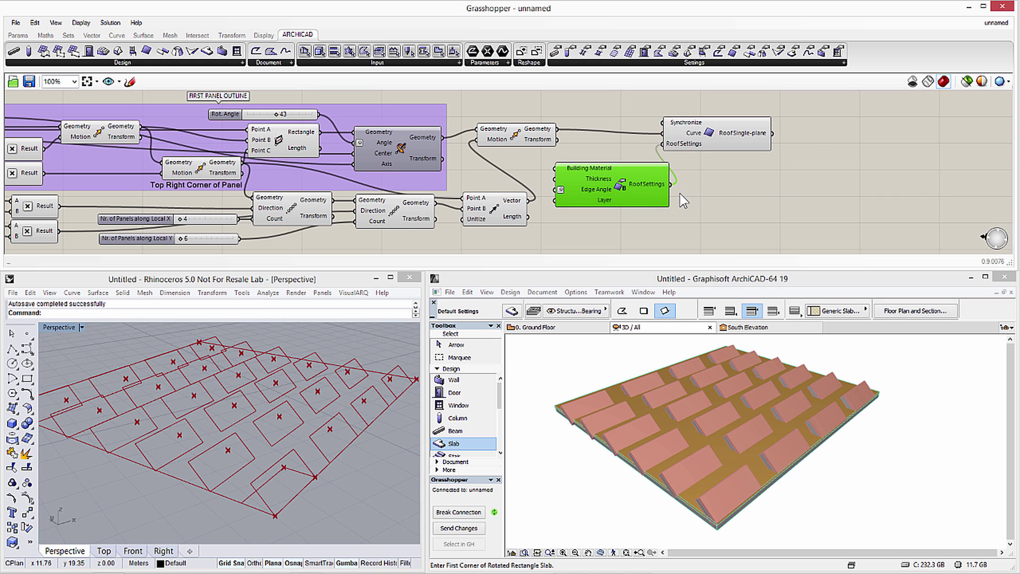
Set the Thickness input of the roof settings component to 0.1.
right_click(601, 180)
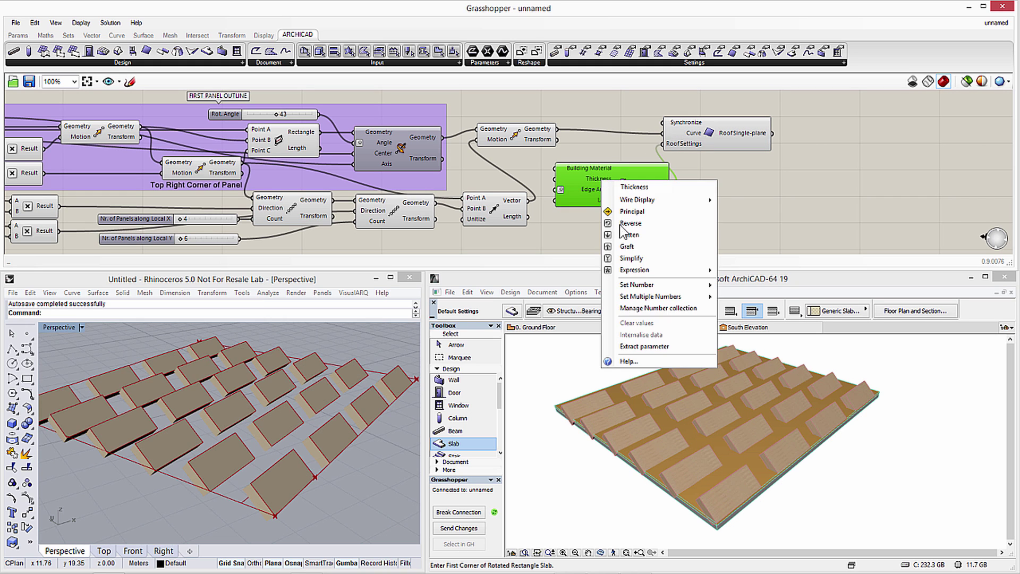
mouse_move(637, 285)
left_click(744, 283)
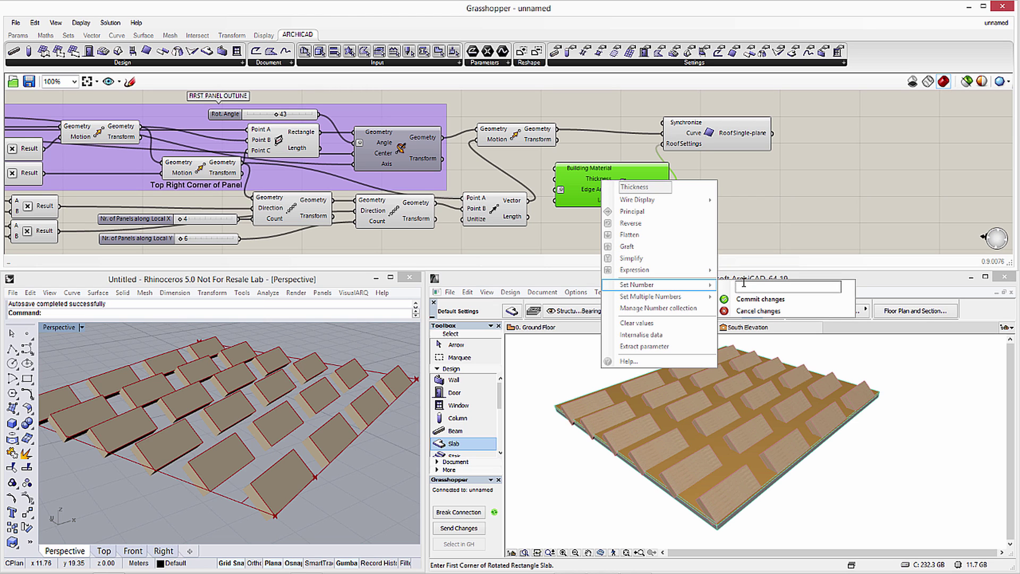
type("0.1")
left_click(739, 299)
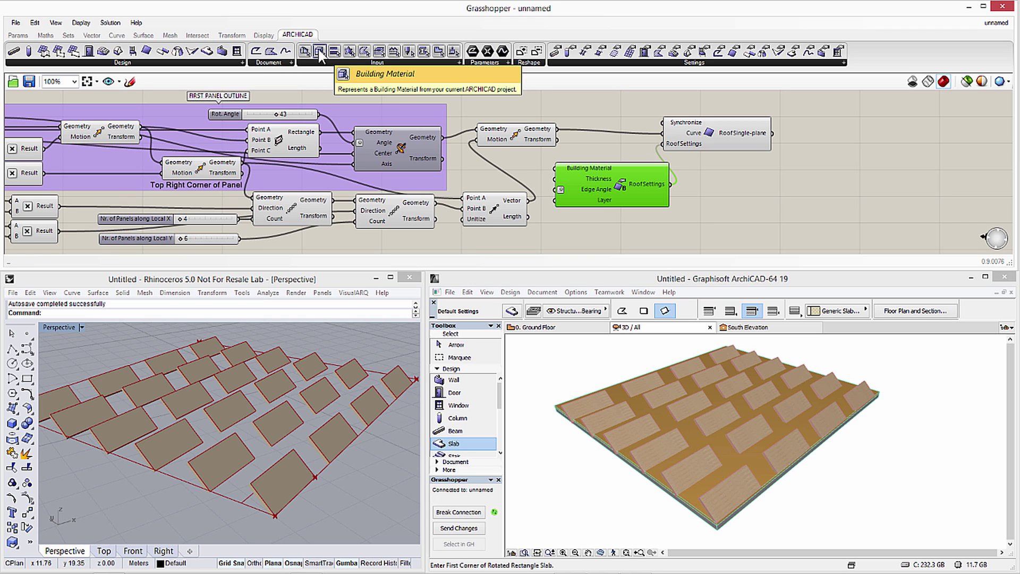
Add a Building Material input set to Membrane - Waterproof and connect it to the roof settings' Building Material.
left_click_drag(320, 59, 527, 170)
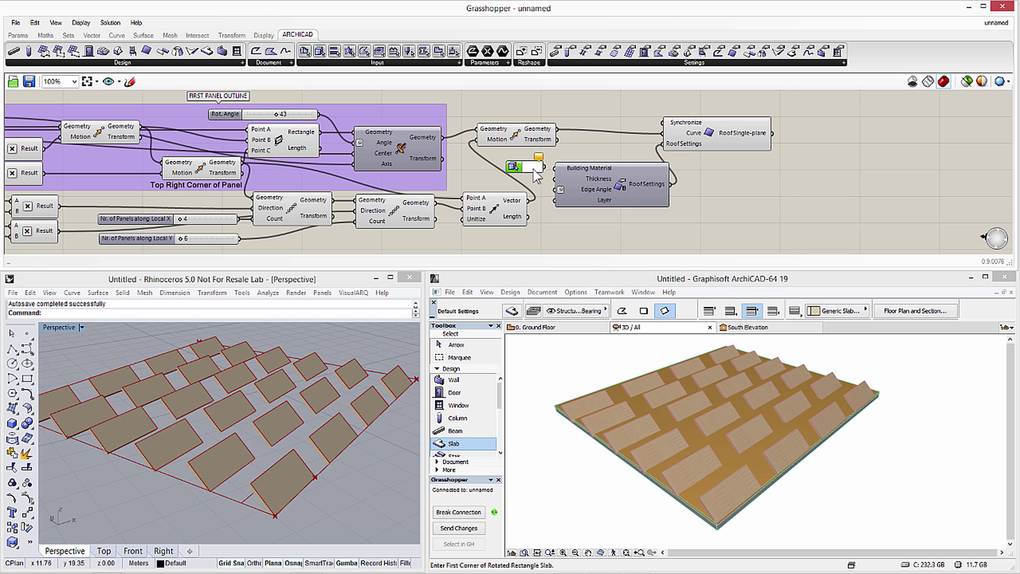
left_click(533, 169)
scroll(744, 272, "down", 4)
left_click(744, 271)
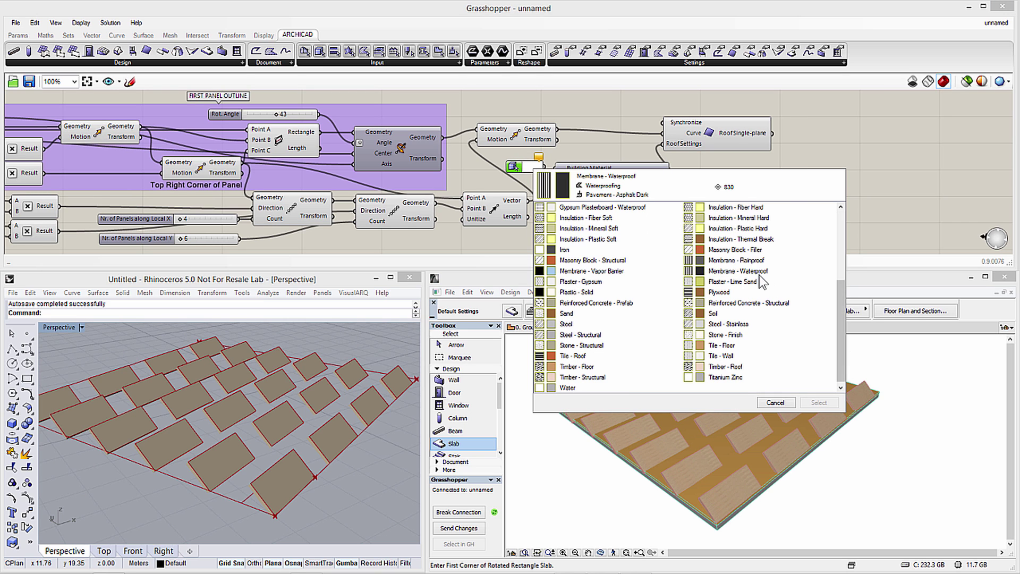
left_click(818, 401)
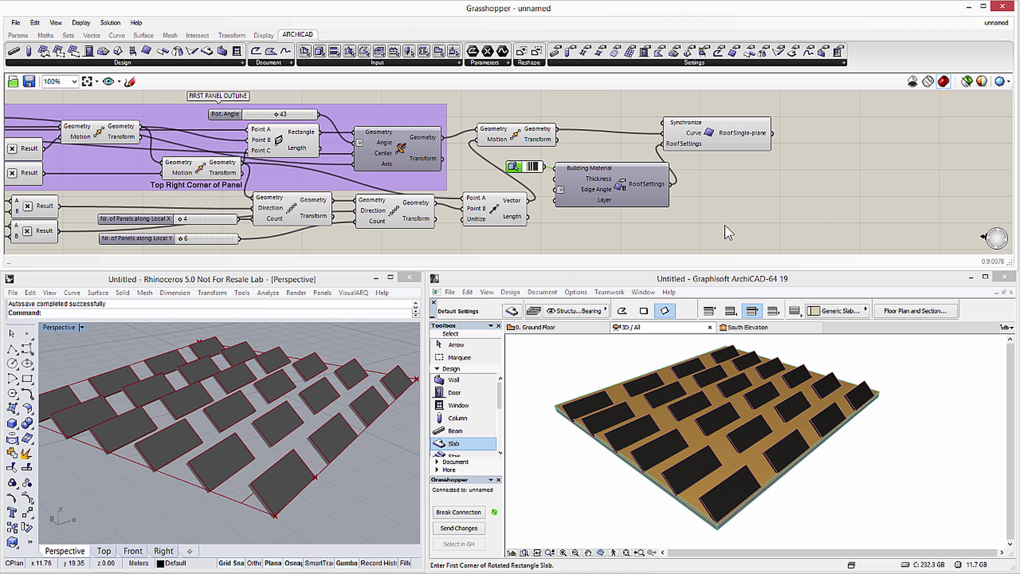
left_click_drag(505, 210, 492, 204)
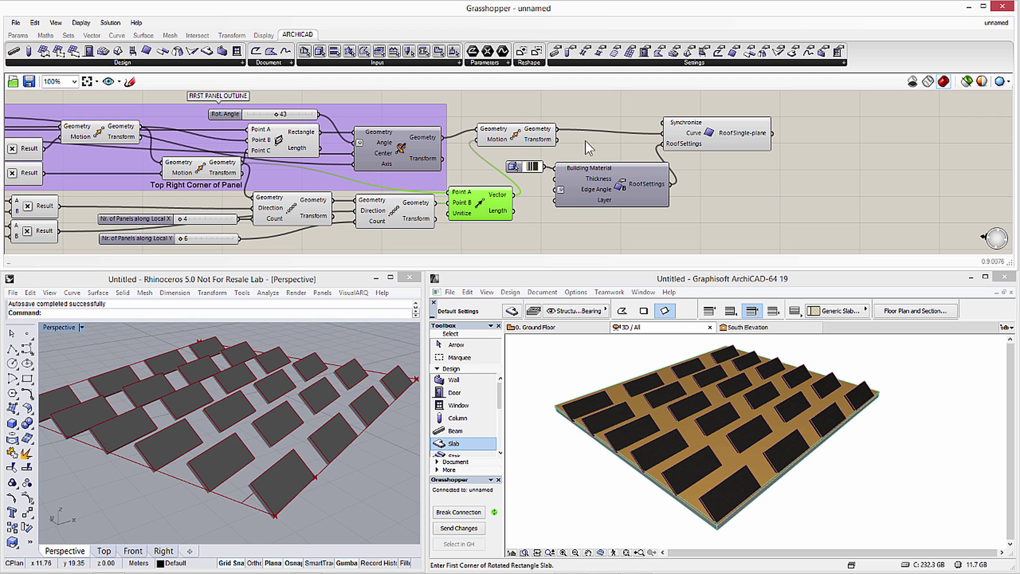
Add another Move component above the roof wire, with a Unit Z vector component supplying its Motion.
double_click(600, 115)
type("move")
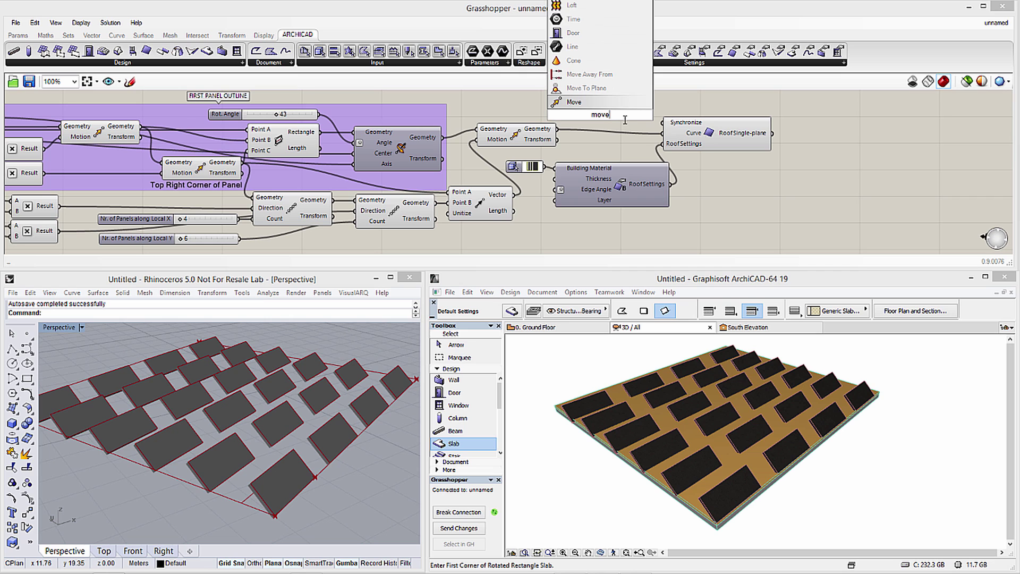
key("Return")
double_click(540, 110)
type("unitz")
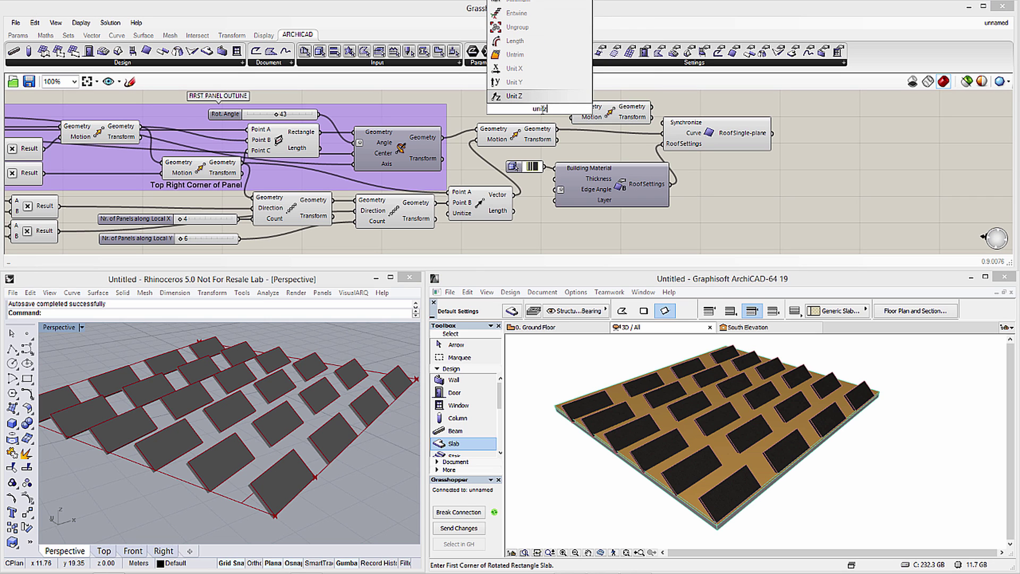
key("Return")
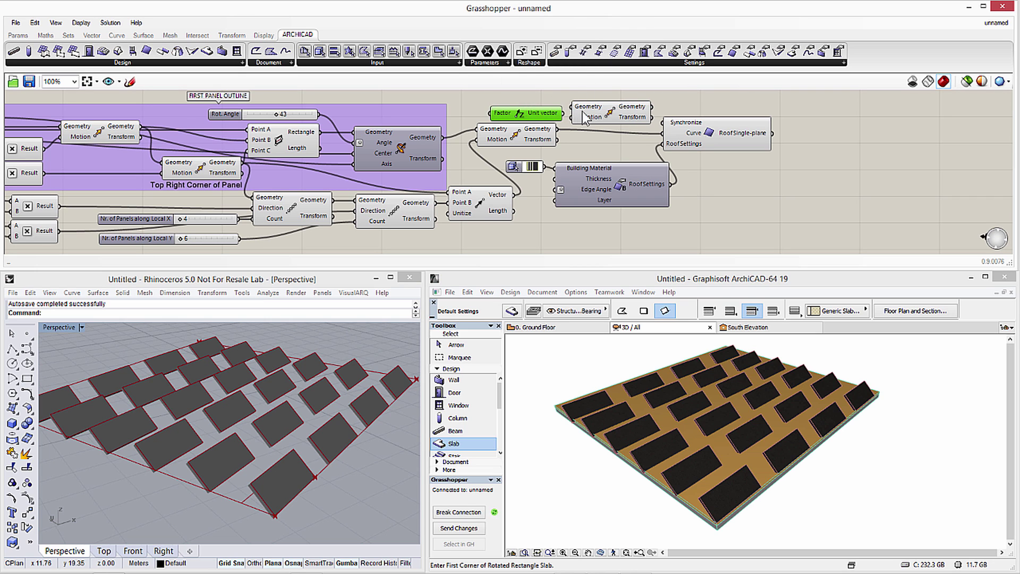
left_click_drag(584, 115, 552, 111)
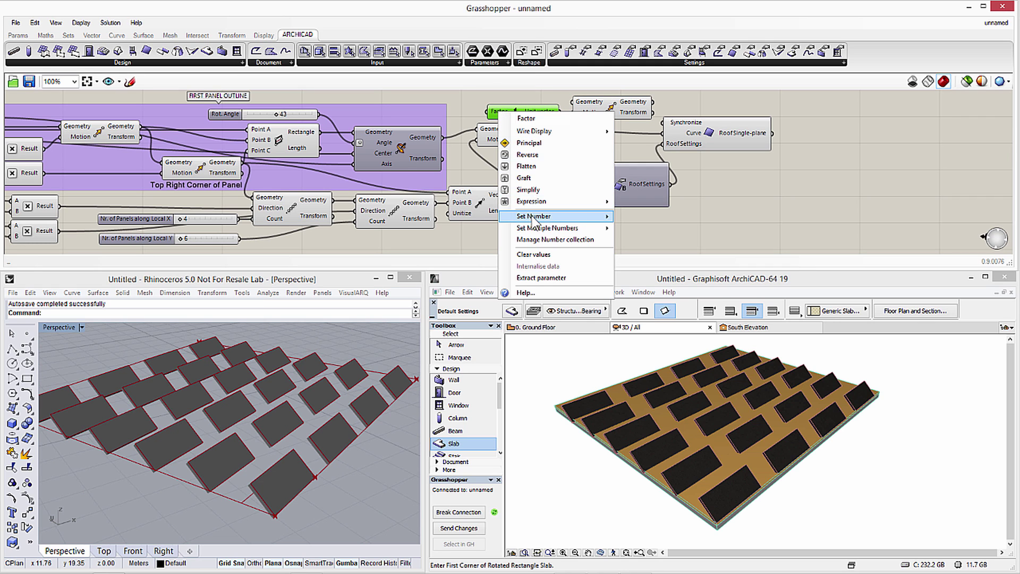
Set the Unit Z factor to 0.2 and route the panel outlines through the new Move into the roof's Curve input.
mouse_move(598, 215)
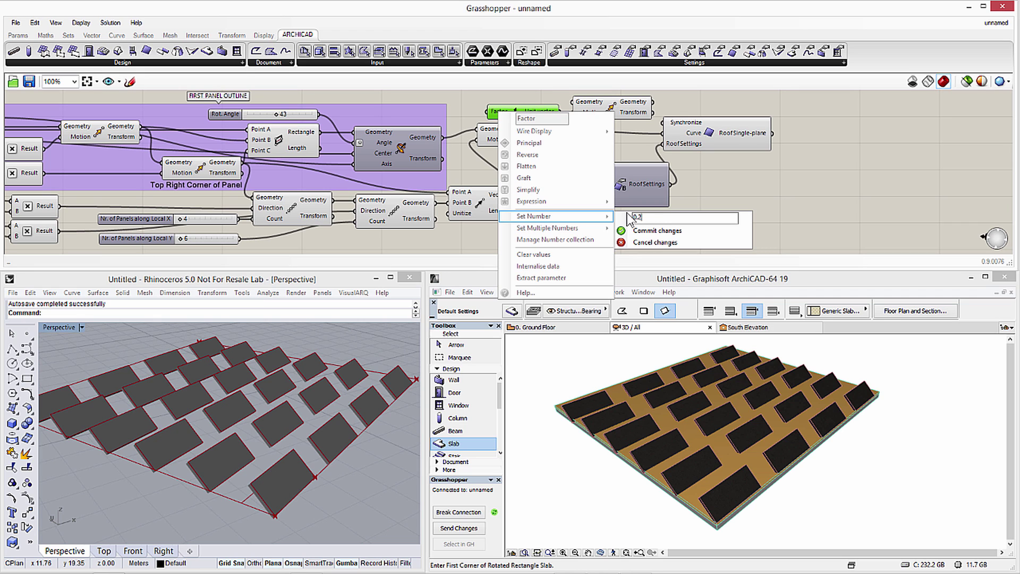
left_click(654, 230)
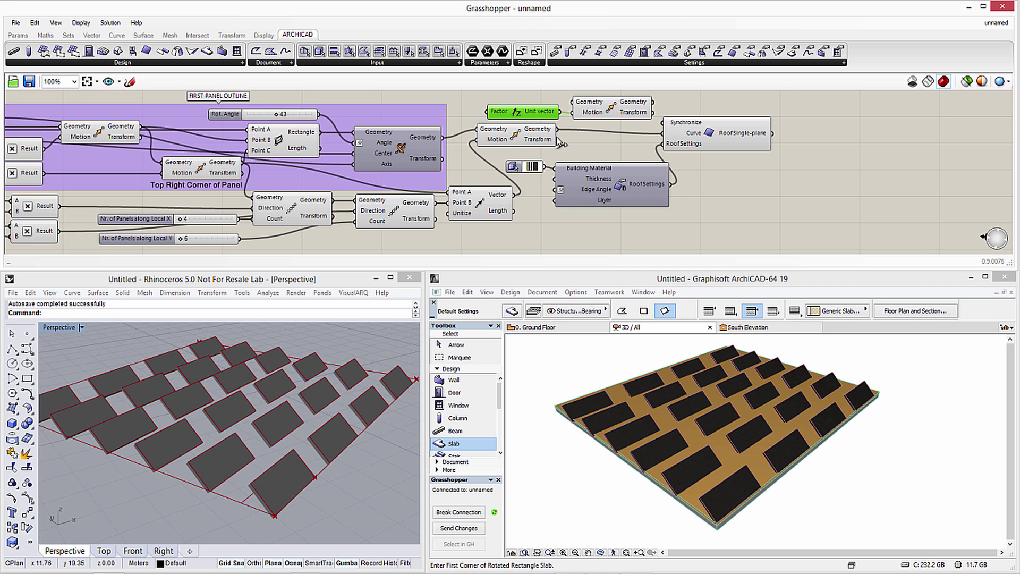
left_click_drag(556, 129, 578, 104)
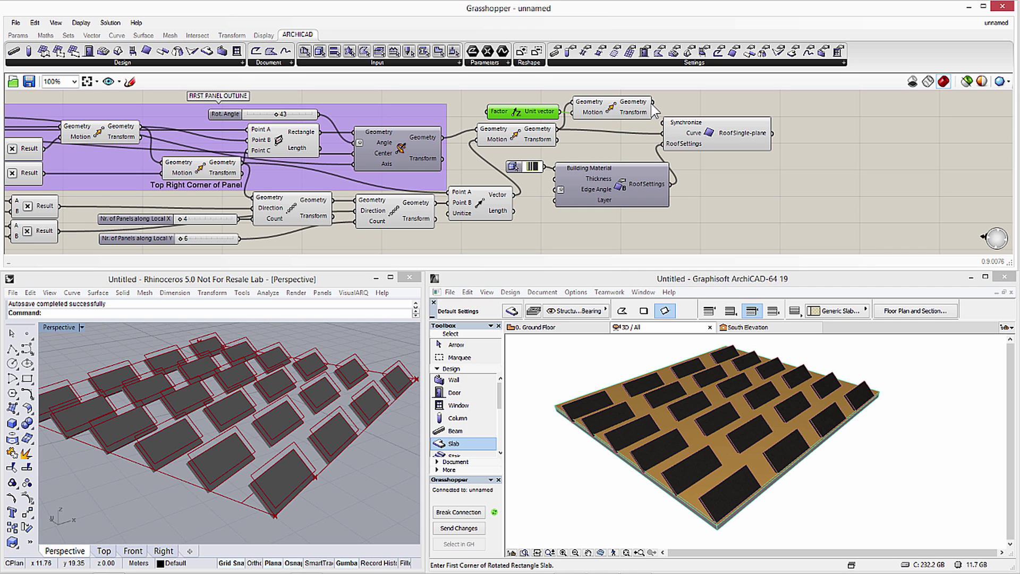
left_click_drag(653, 112, 662, 139)
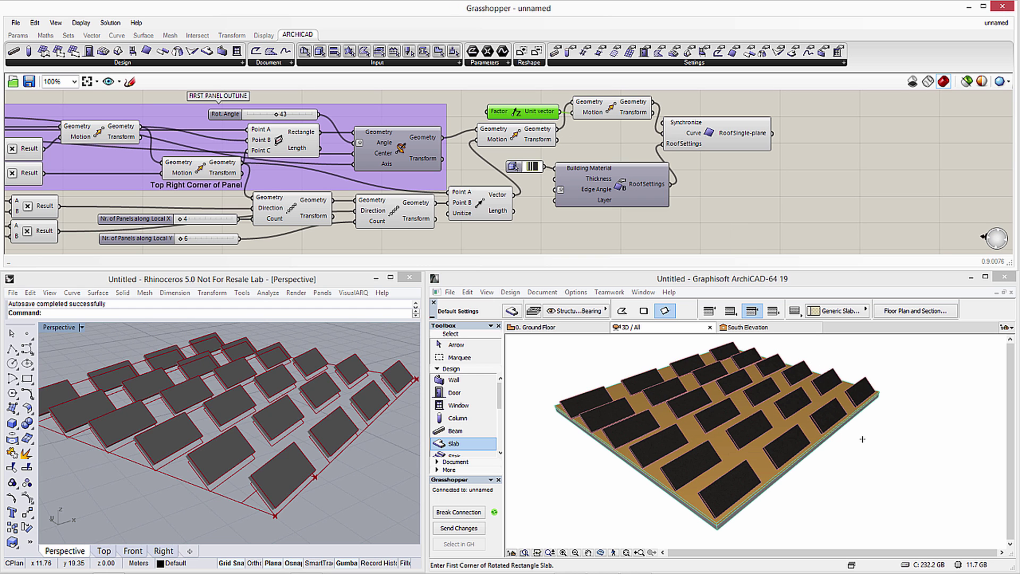
Set the Width of Panel to 1.534, the Height of Panel to 0.589 and the Gap to 0.336.
left_click(818, 483)
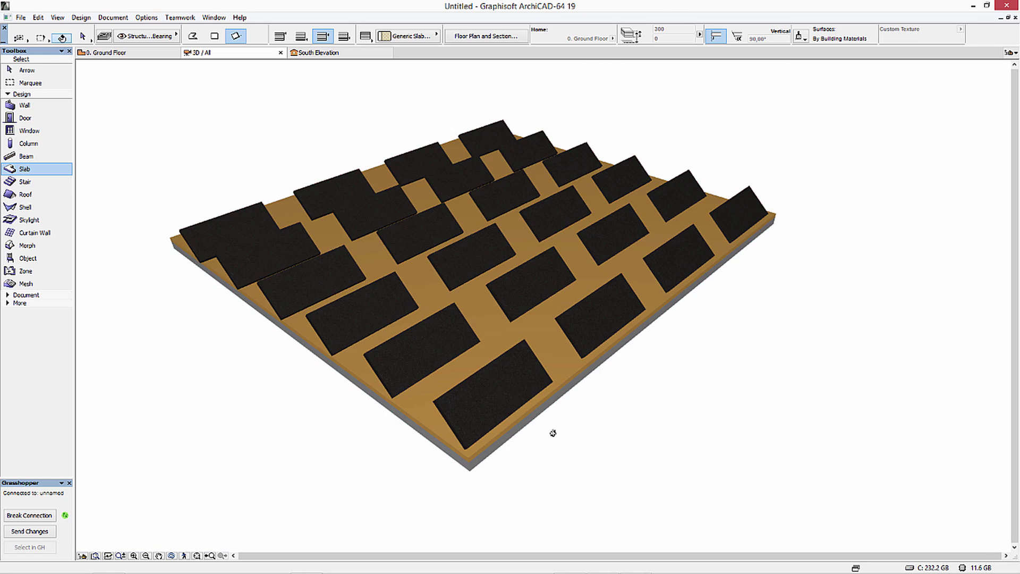
middle_click_drag(551, 432, 494, 433, "shift")
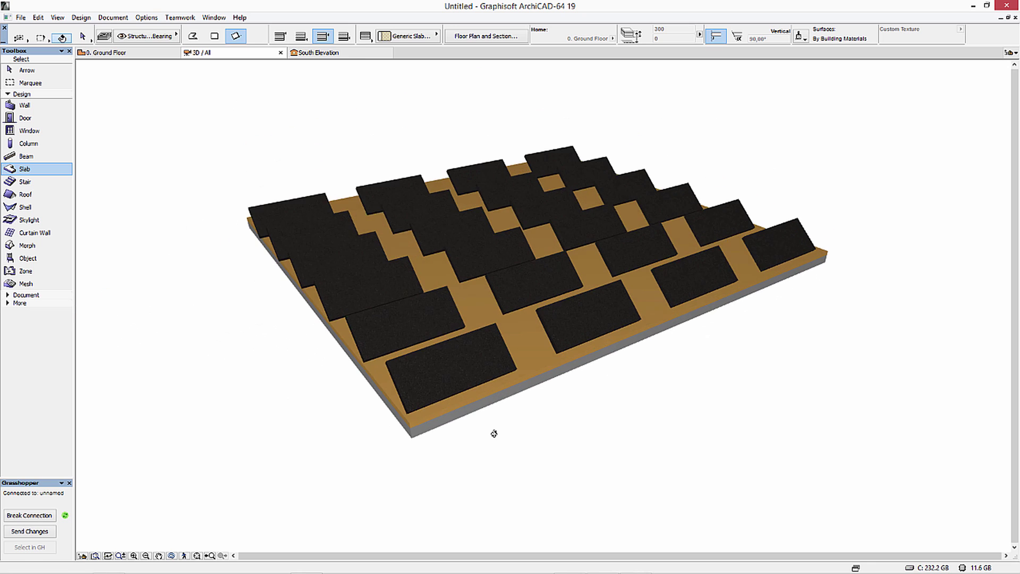
left_click(992, 7)
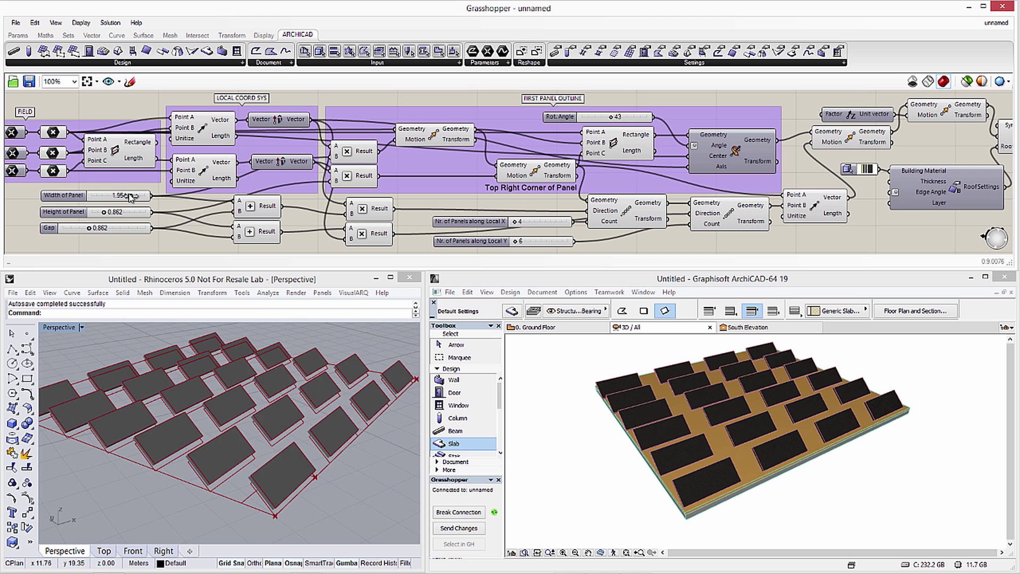
left_click_drag(128, 196, 96, 212)
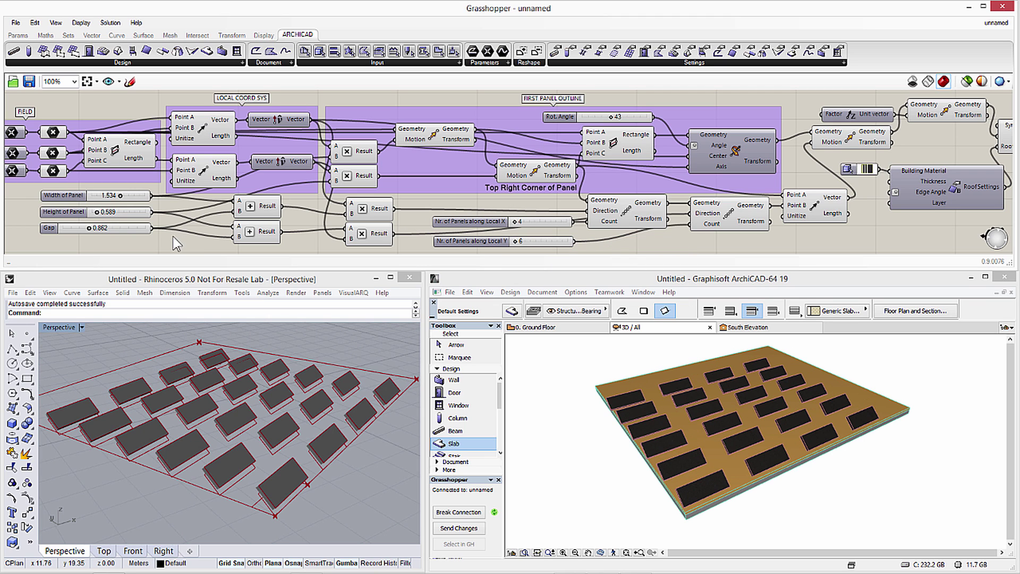
left_click_drag(93, 230, 71, 228)
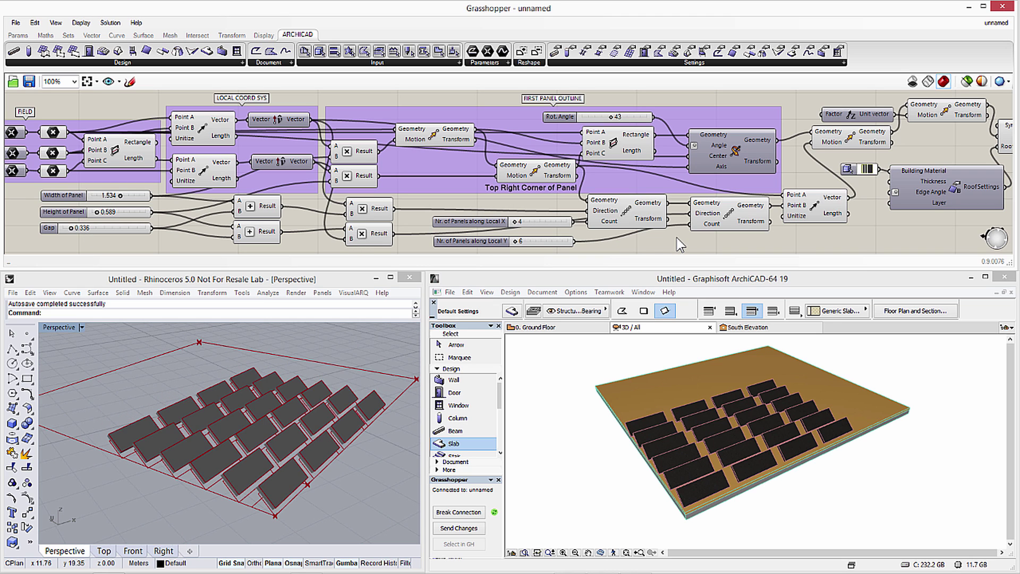
Set the number of panels to 10 along local Y and 5 along local X.
left_click_drag(516, 241, 516, 223)
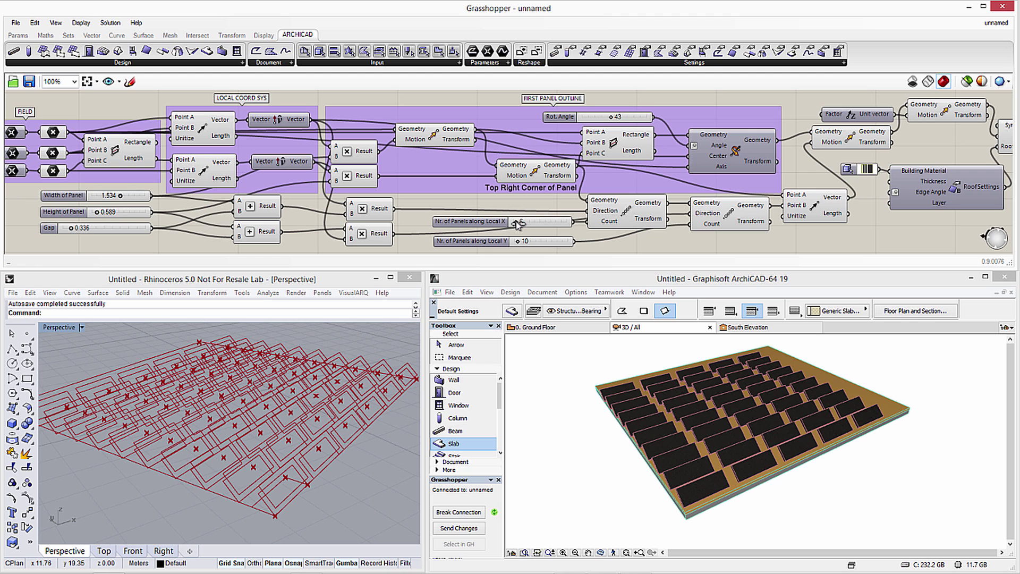
left_click(884, 292)
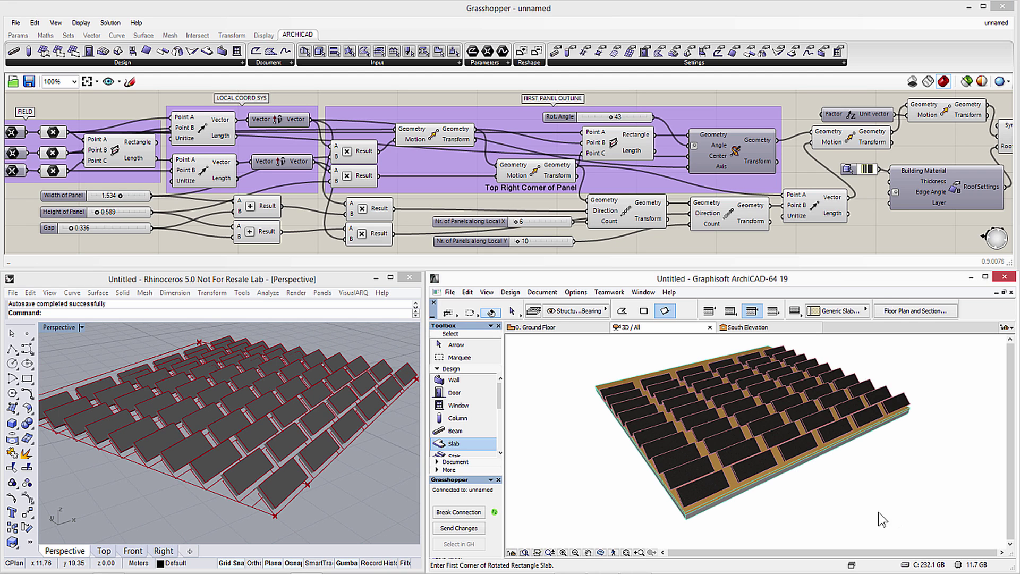
middle_click_drag(854, 511, 926, 454, "shift")
scroll(928, 461, "up", 5)
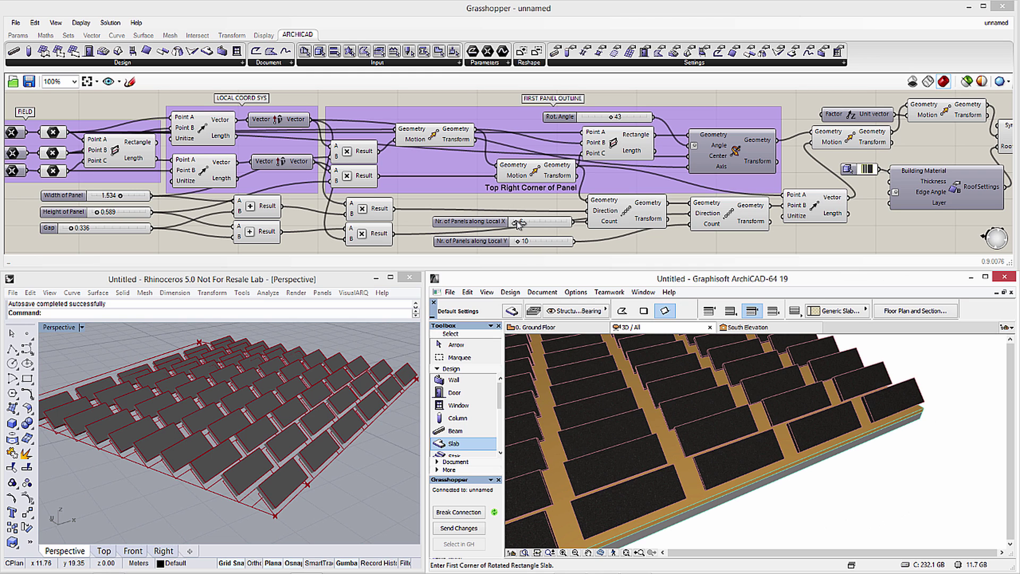
left_click_drag(519, 223, 515, 222)
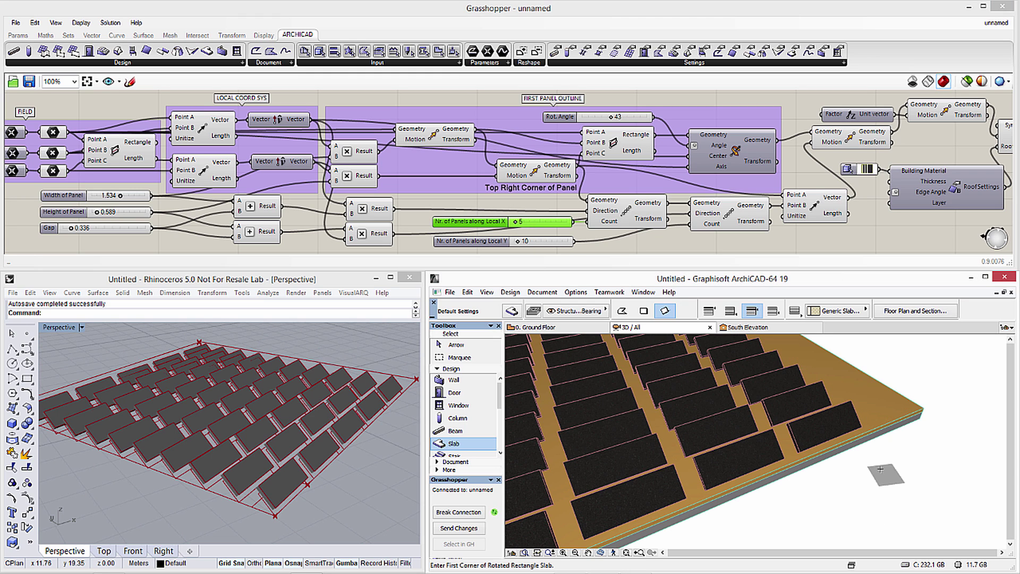
scroll(880, 469, "down", 6)
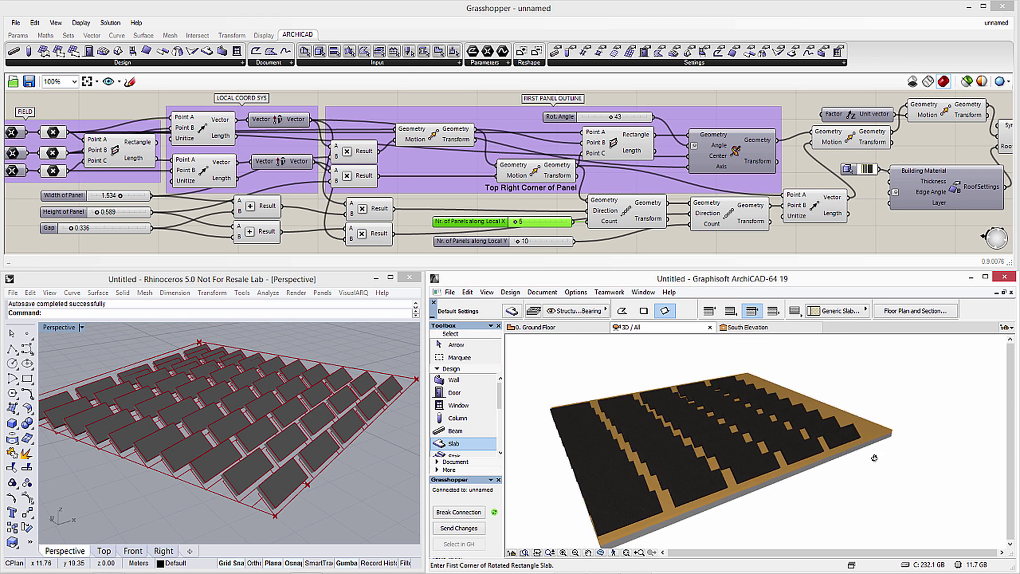
middle_click_drag(875, 458, 628, 437, "shift")
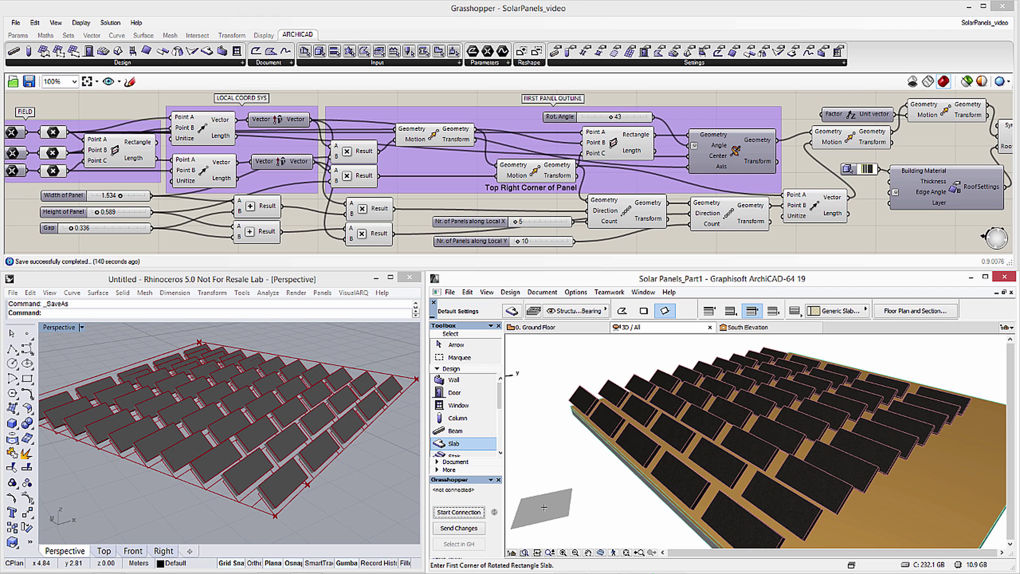
Open the project GRAPHISOFT PARK.pln from the Solar Panels folder in ARCHICAD.
left_click(449, 291)
mouse_move(461, 319)
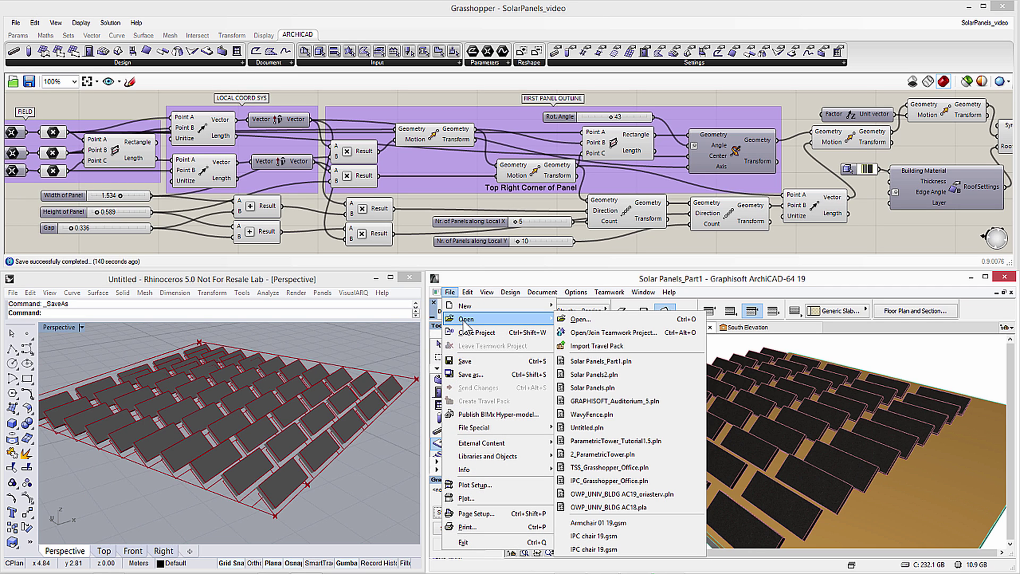
left_click(580, 319)
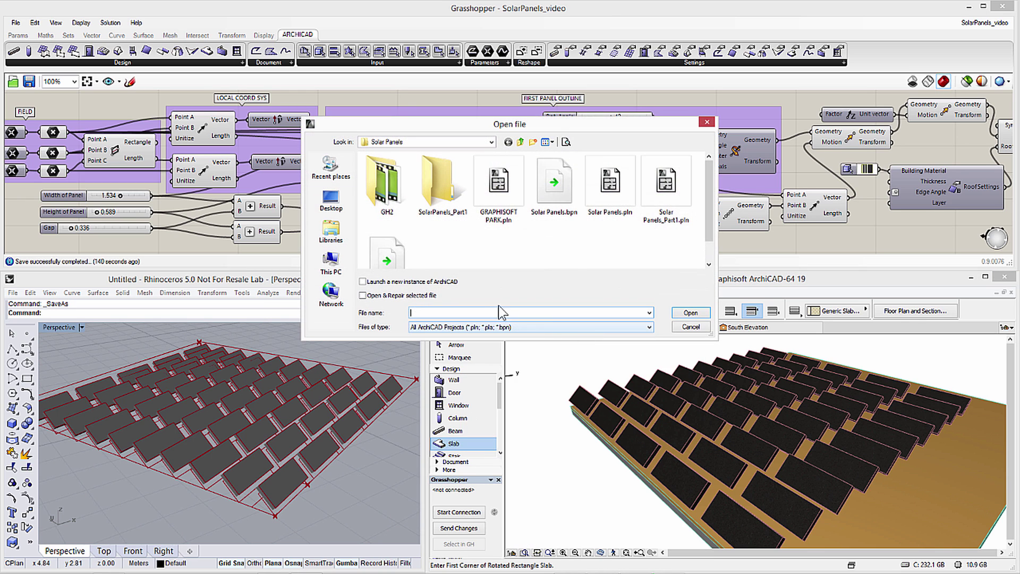
left_click(509, 193)
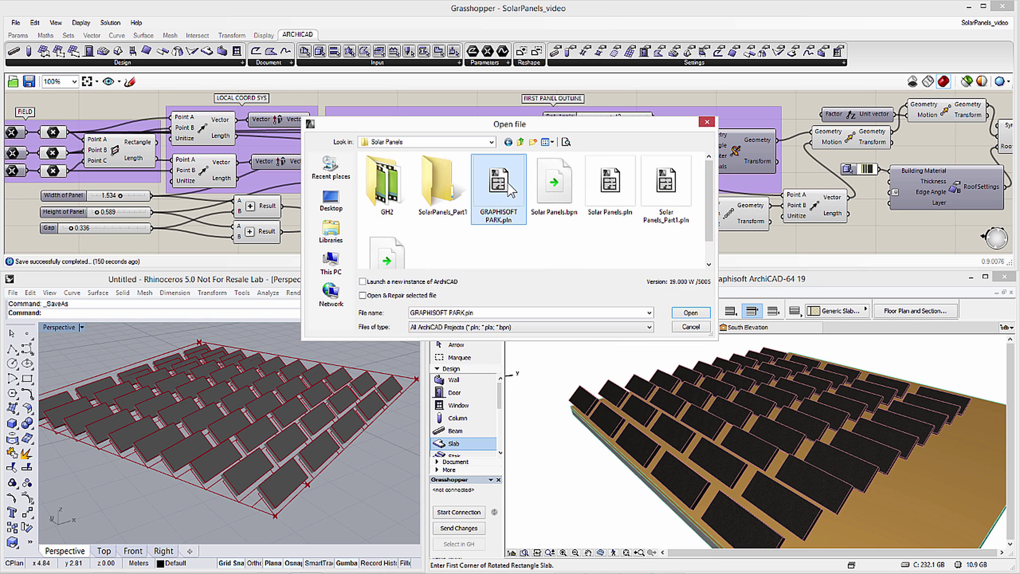
left_click(685, 313)
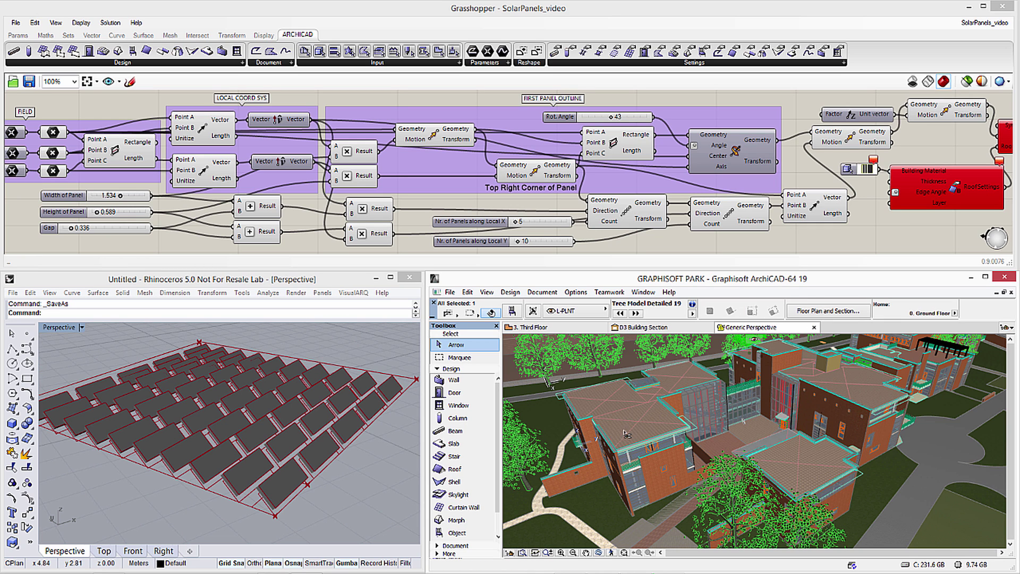
Clear the stored values from the three source point parameters of the FIELD group in Grasshopper.
scroll(626, 434, "up", 4)
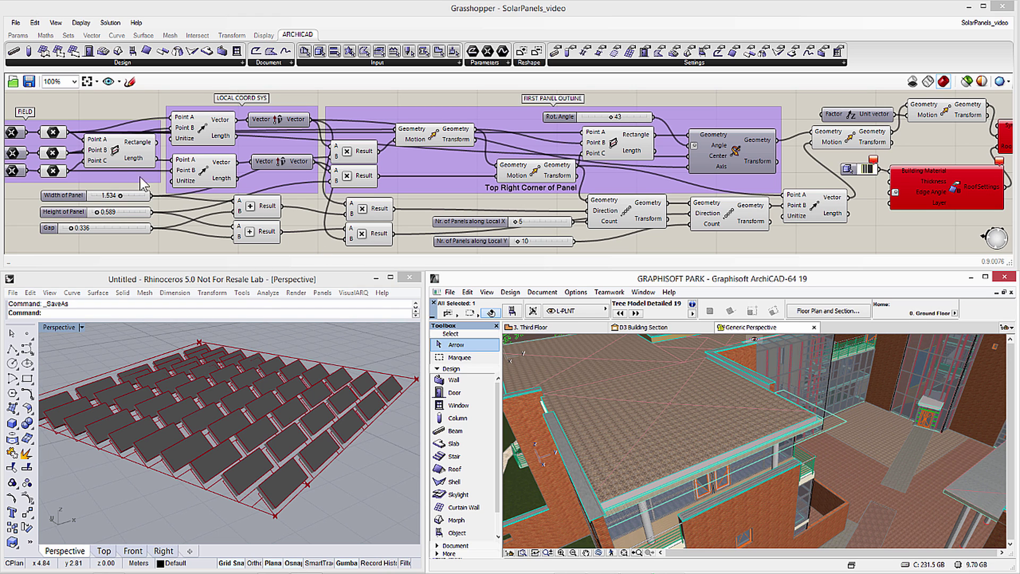
right_click(11, 135)
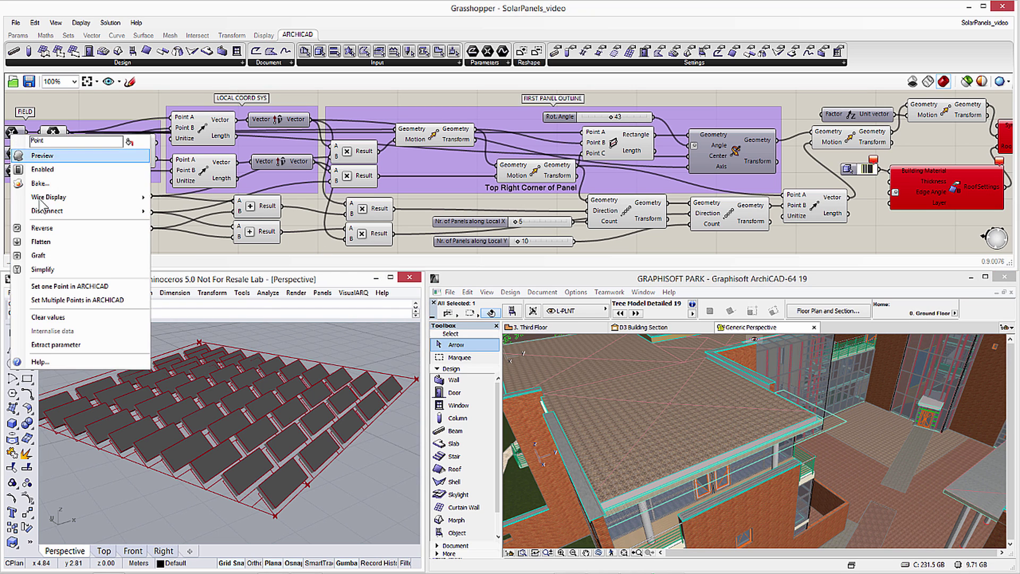
left_click(42, 317)
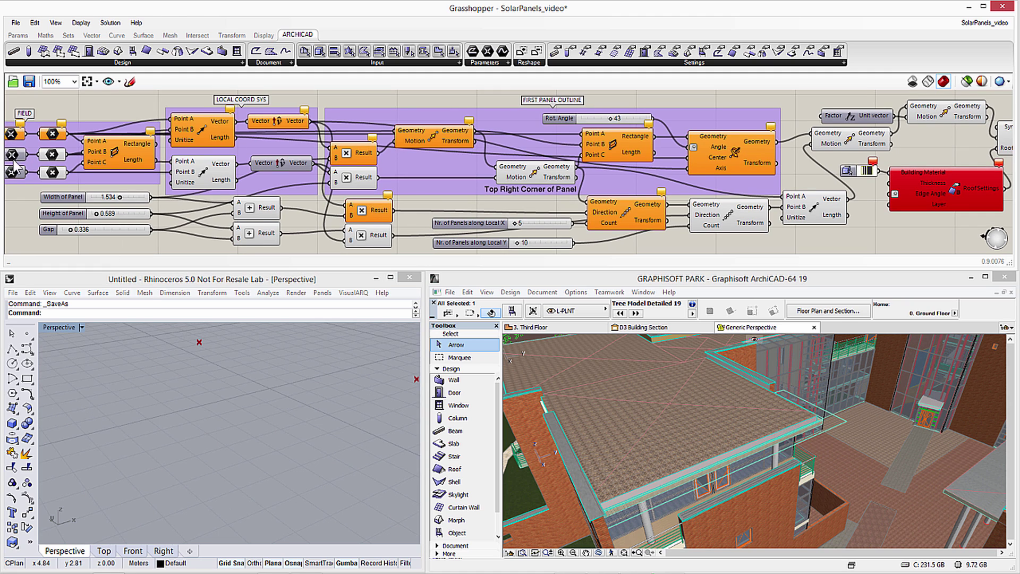
right_click(12, 154)
left_click(49, 339)
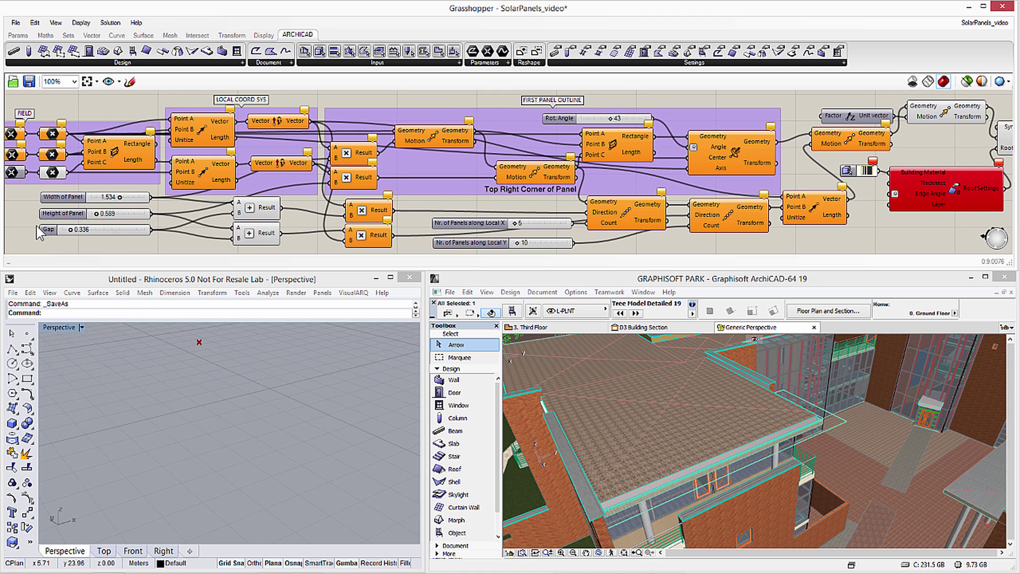
right_click(12, 172)
left_click(48, 353)
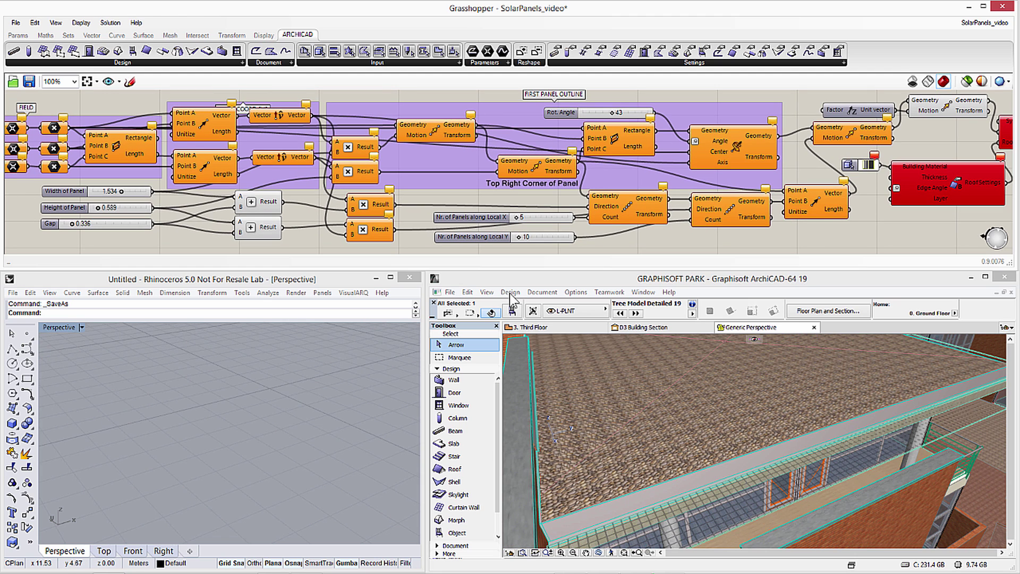
Show the Grasshopper connection palette in ARCHICAD and start the connection.
left_click(509, 292)
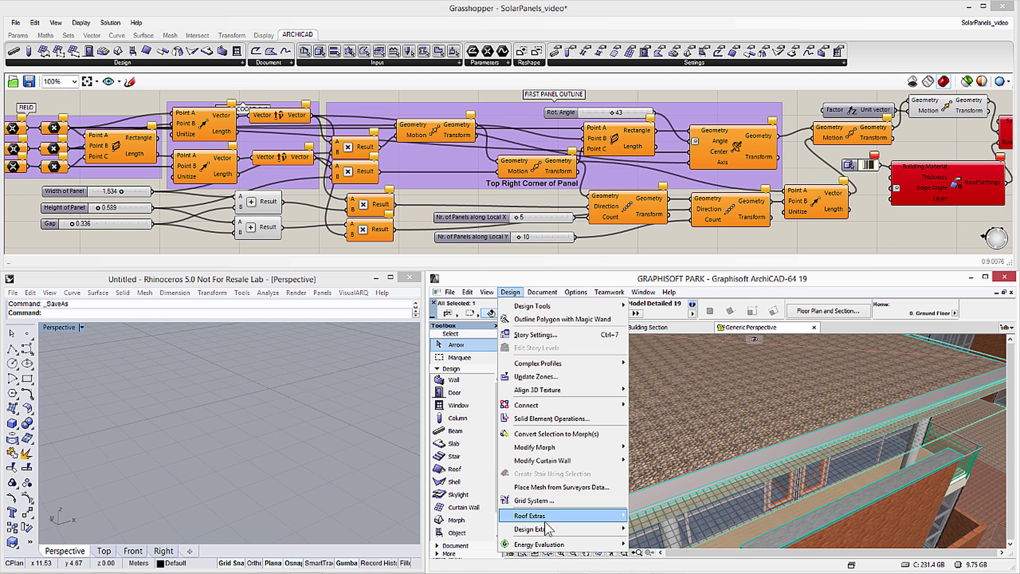
mouse_move(546, 529)
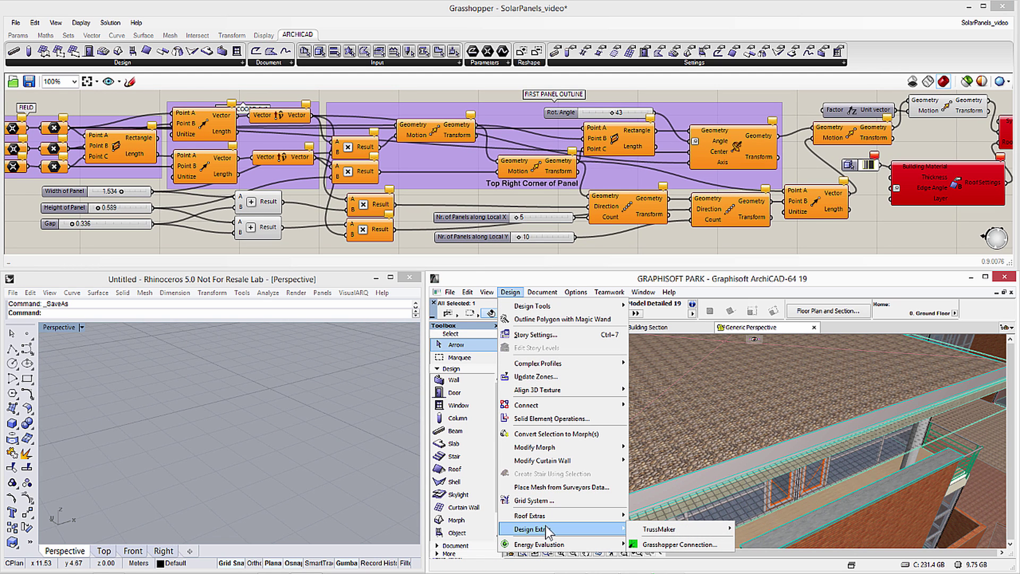
left_click(648, 544)
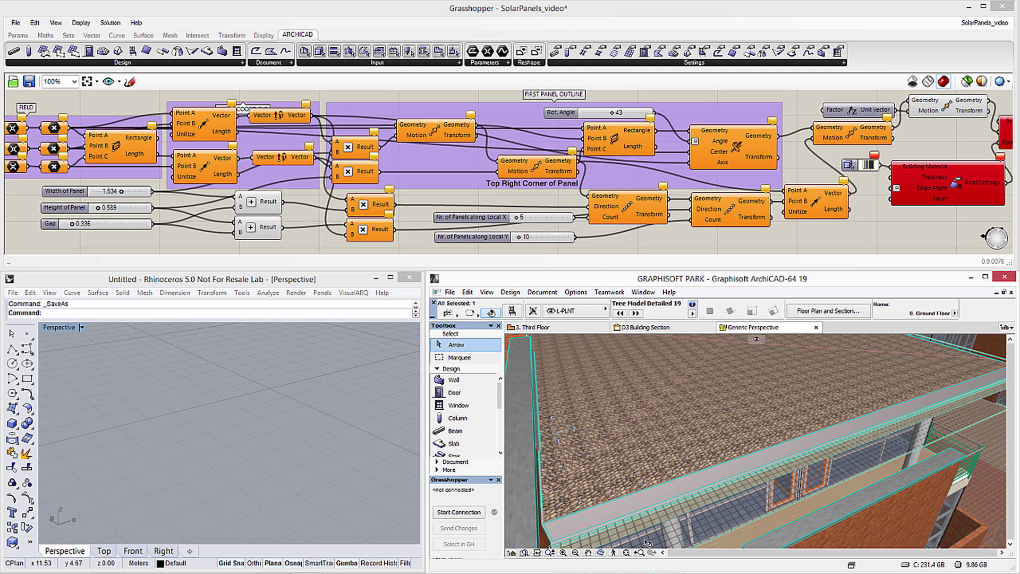
left_click(459, 512)
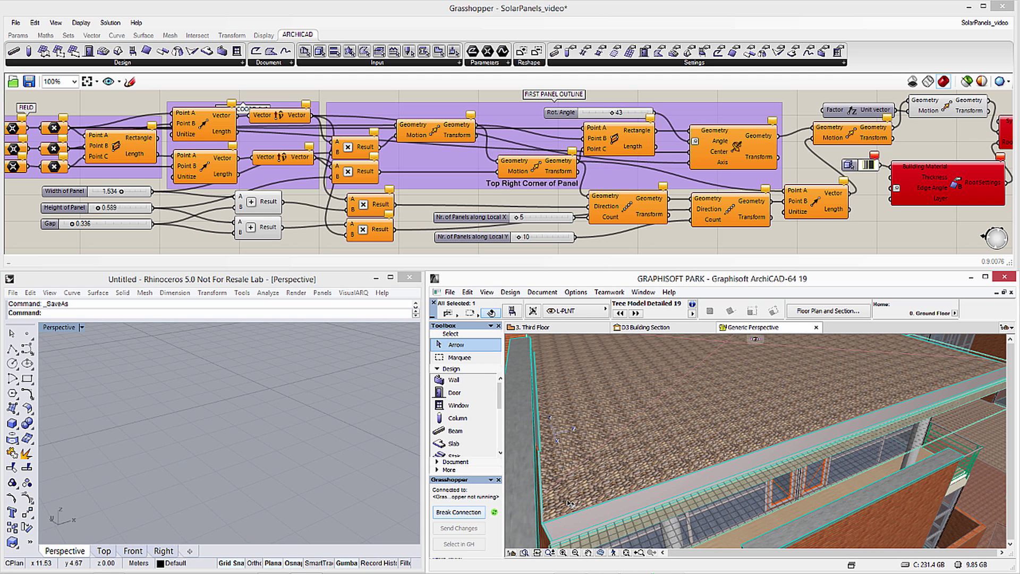
Set the three FIELD points one by one in ARCHICAD at three corners of the gravel-covered flat roof.
right_click(12, 130)
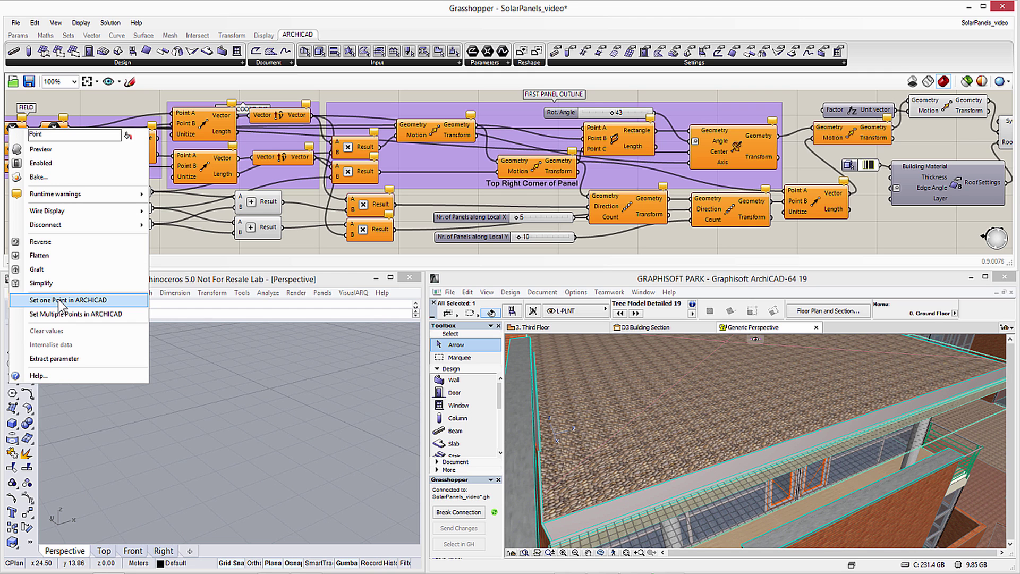
left_click(61, 300)
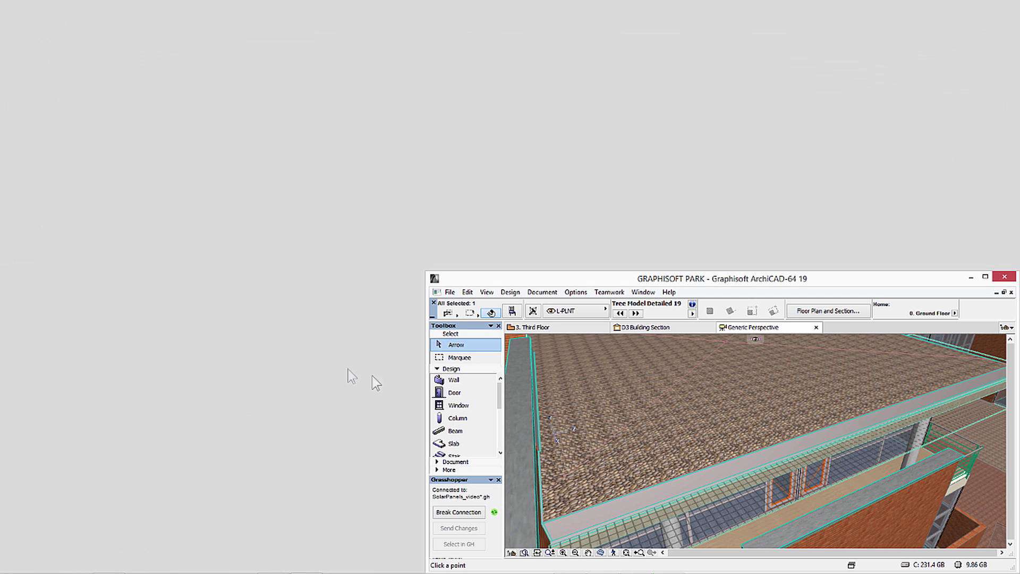
left_click(543, 523)
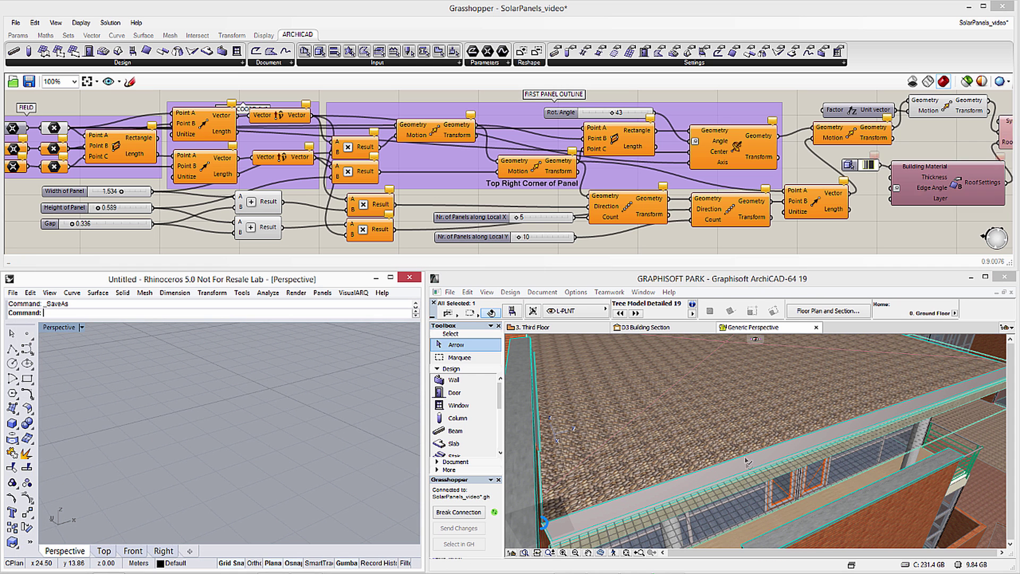
right_click(12, 154)
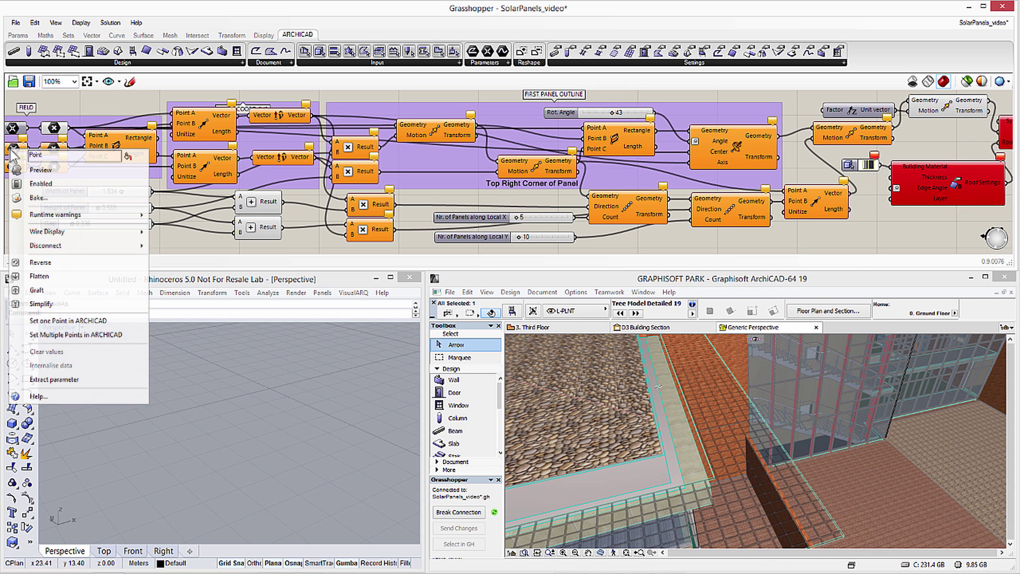
left_click(74, 320)
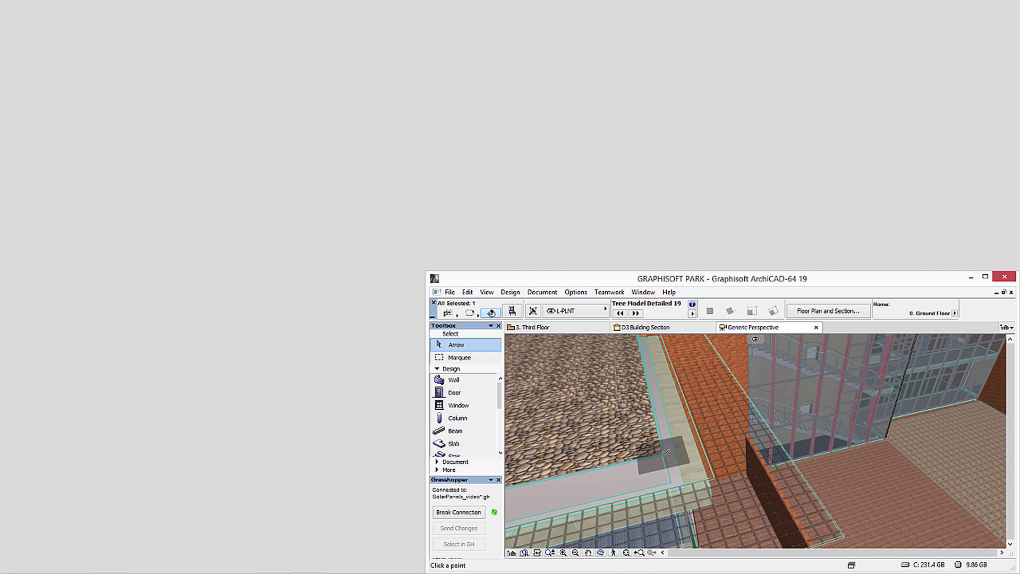
left_click(667, 453)
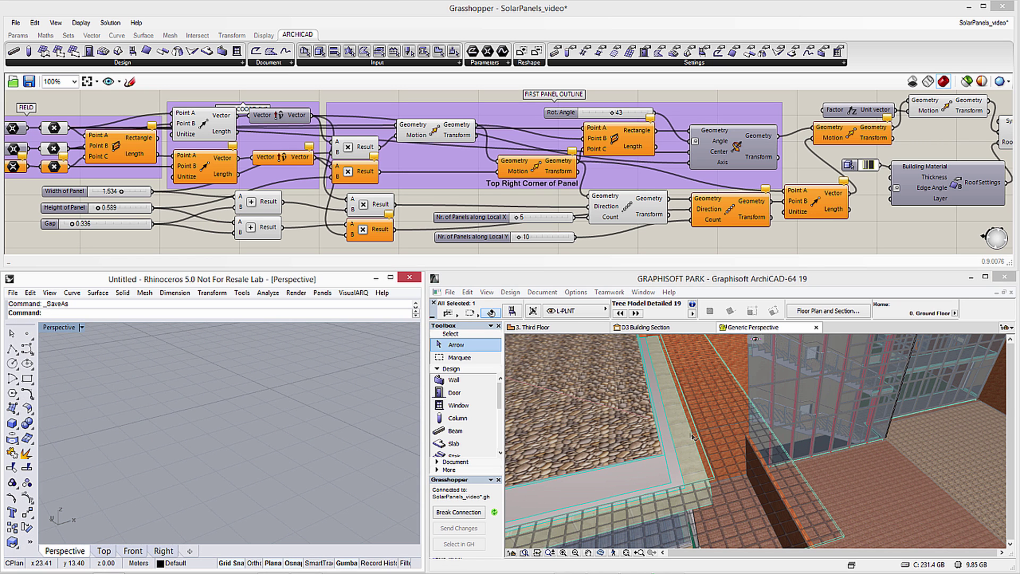
right_click(14, 166)
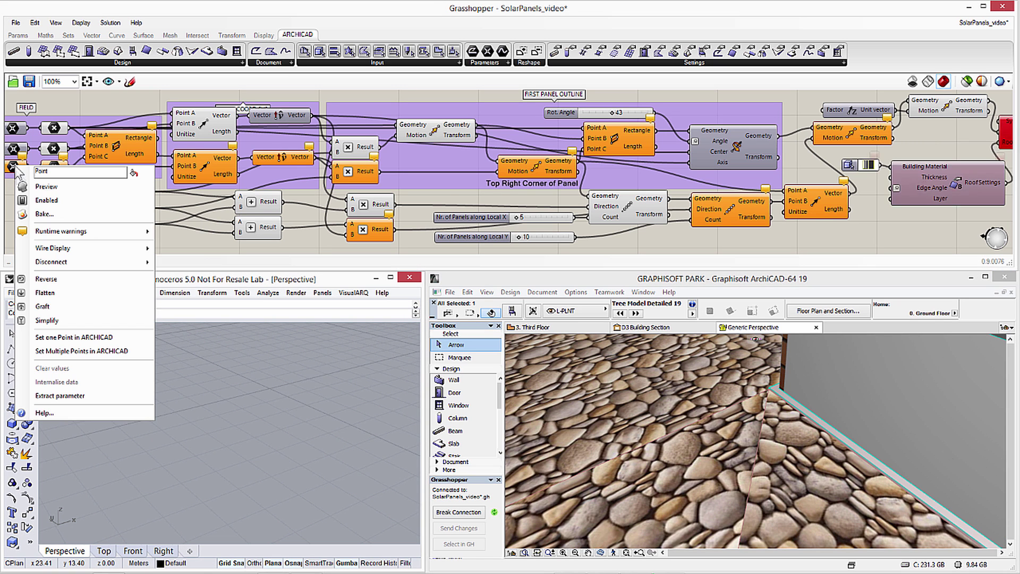
left_click(72, 337)
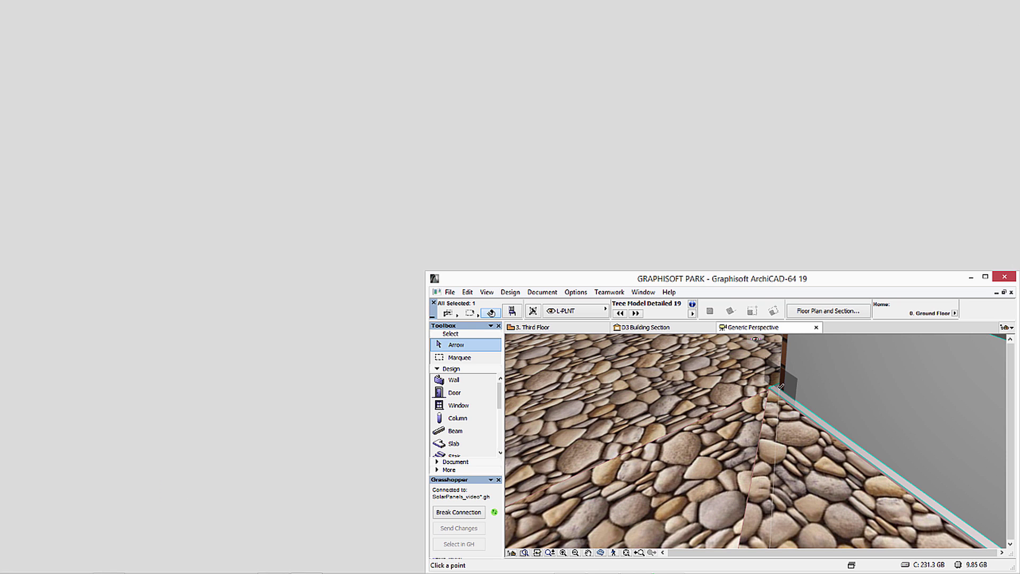
left_click(781, 386)
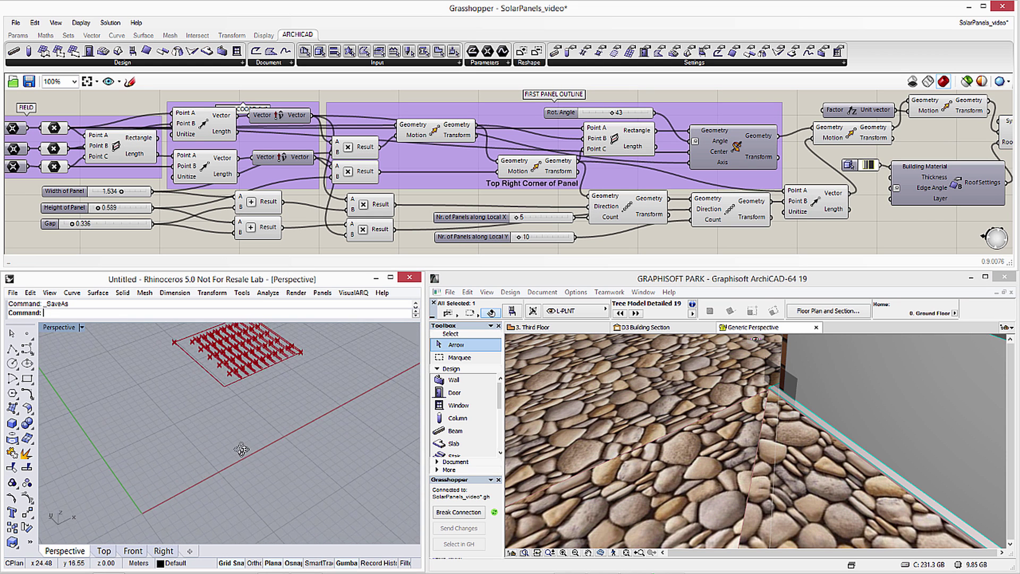
Set the number of panels along local Y to 17 and enlarge the ARCHICAD view to inspect the array on the roof.
mouse_move(274, 403)
right_mouse_down("shift")
mouse_move(282, 490)
mouse_move(279, 468)
right_mouse_up("shift")
right_click_drag(322, 508, 312, 494, "ctrl")
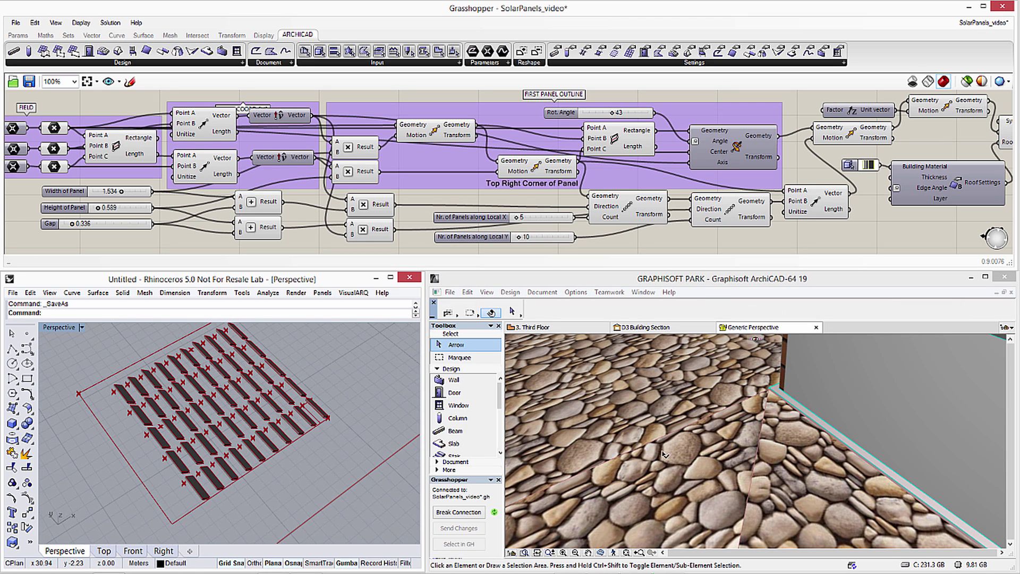
scroll(672, 452, "down", 8)
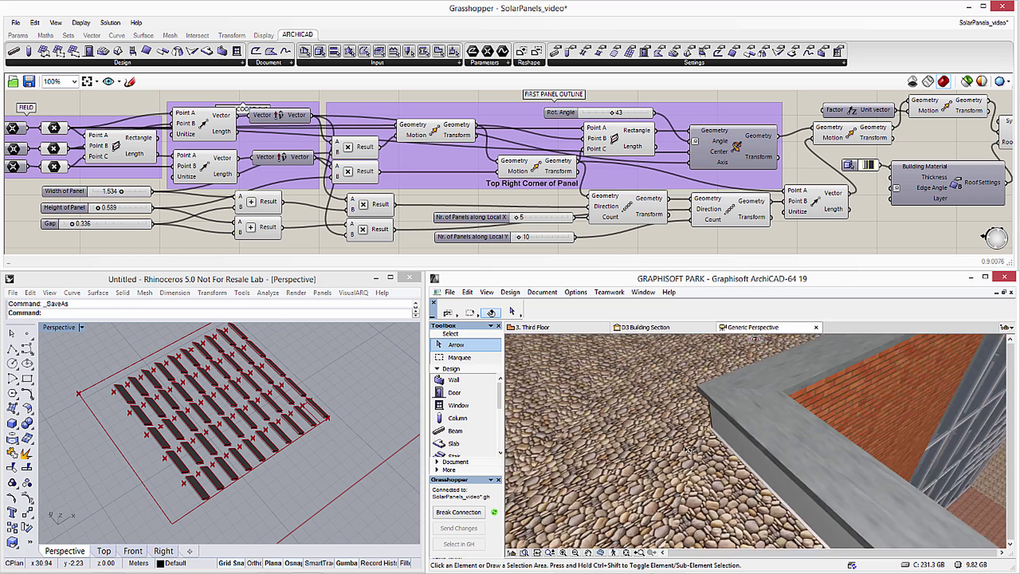
scroll(677, 452, "down", 10)
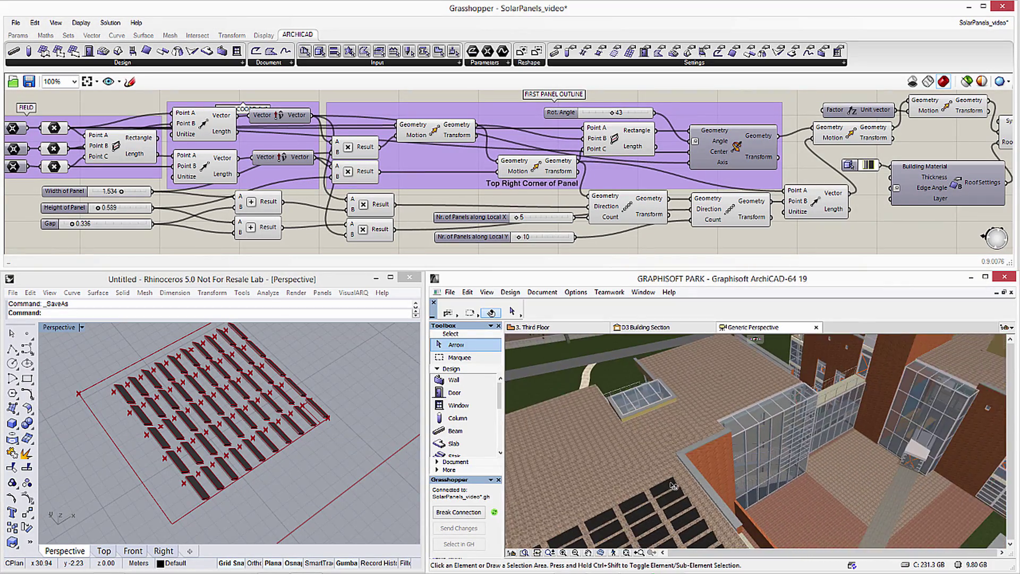
middle_click_drag(671, 496, 707, 475, "shift")
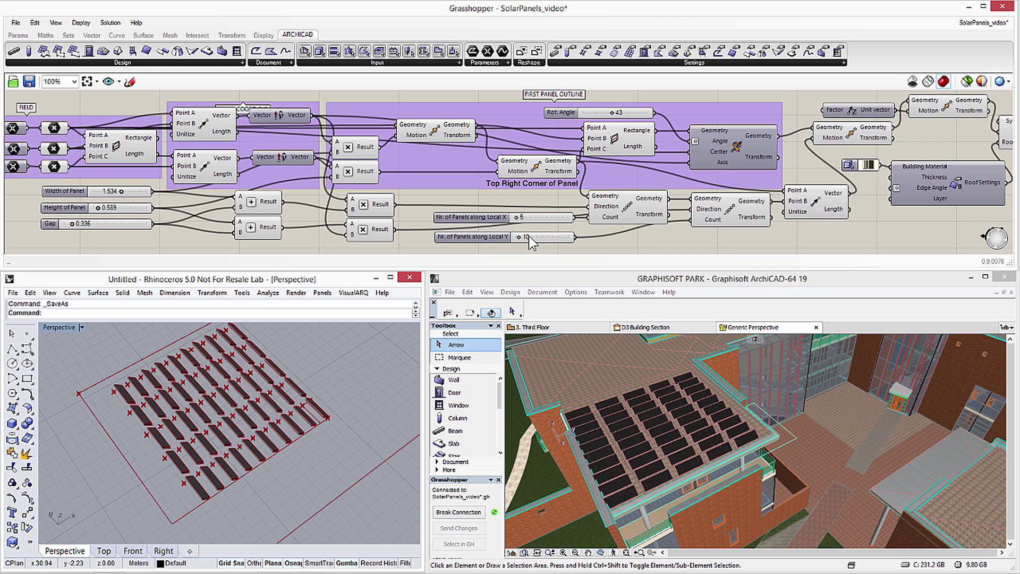
left_click_drag(519, 237, 524, 239)
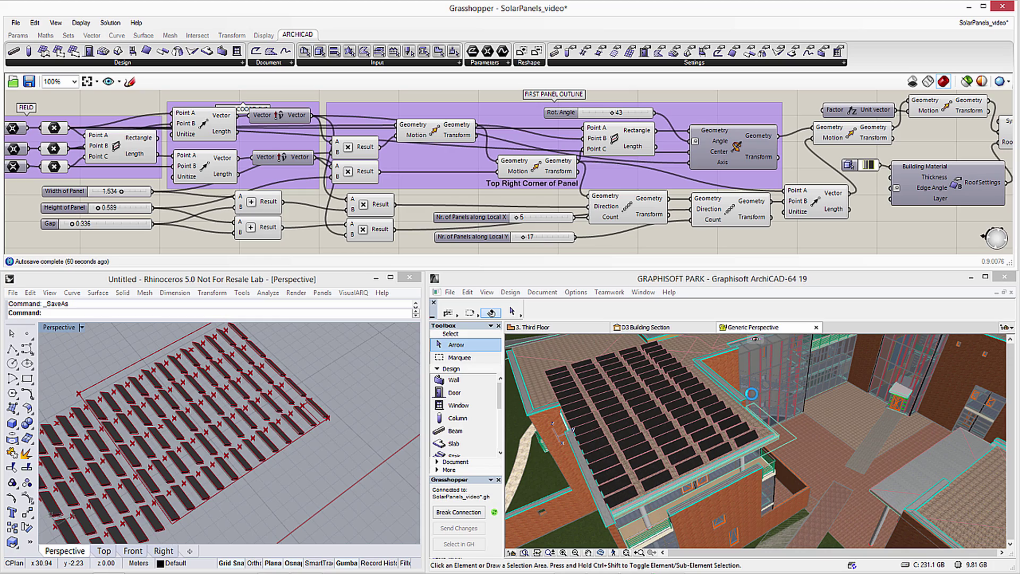
left_click(986, 278)
scroll(482, 327, "up", 8)
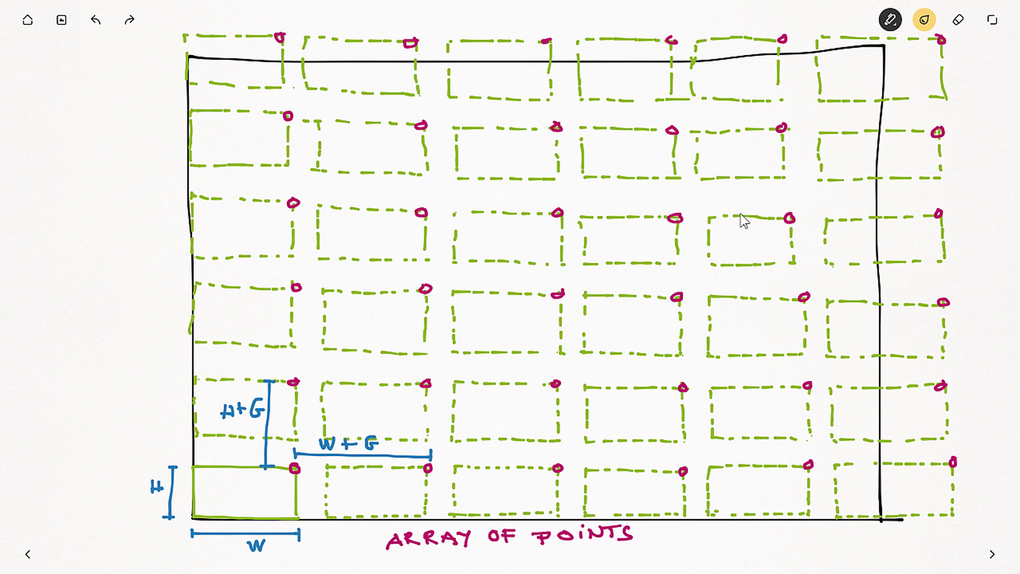
Outline the field boundary and shade its interior with the pale yellow pen in the array of points sketch.
mouse_move(197, 514)
left_mouse_down()
mouse_move(196, 170)
mouse_move(319, 74)
mouse_move(712, 72)
mouse_move(886, 101)
mouse_move(871, 255)
mouse_move(872, 508)
mouse_move(194, 510)
left_mouse_up()
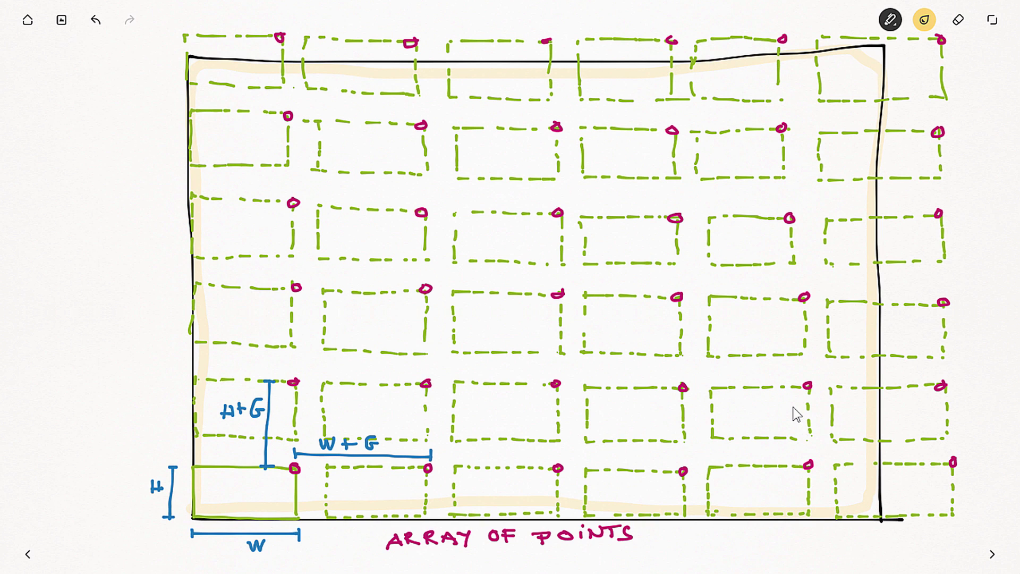
mouse_move(198, 194)
left_mouse_down()
mouse_move(751, 148)
mouse_move(768, 364)
left_mouse_up()
left_click_drag(858, 335, 846, 489)
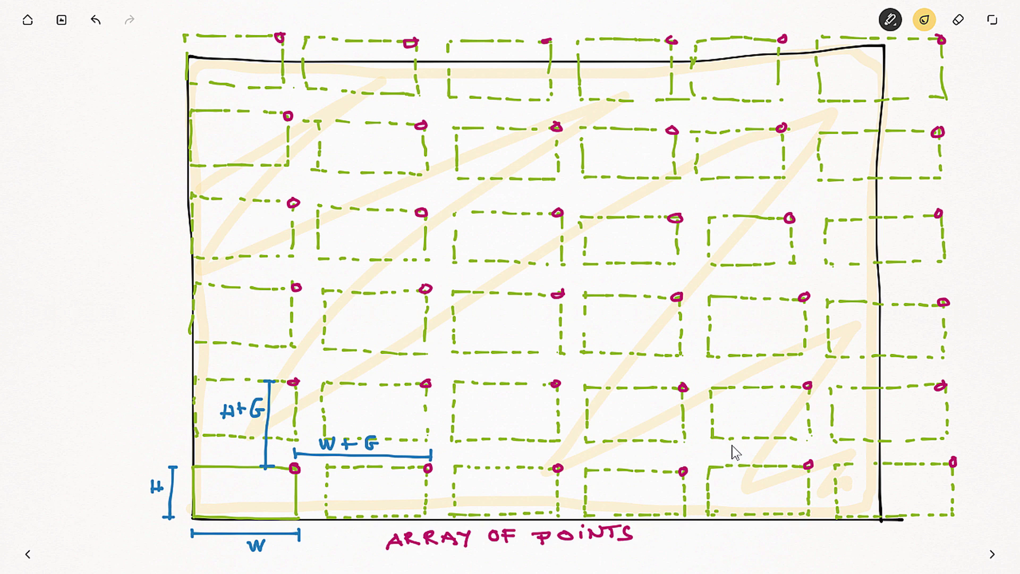
Mark the first column's points inside the field with yellow check marks and put crosses above the first top-row points outside it.
left_click_drag(301, 449, 320, 438)
left_click_drag(300, 377, 317, 363)
left_click(306, 274)
left_click_drag(320, 267, 320, 264)
left_click_drag(304, 190, 318, 177)
left_click_drag(287, 29, 299, 15)
left_click_drag(285, 15, 298, 31)
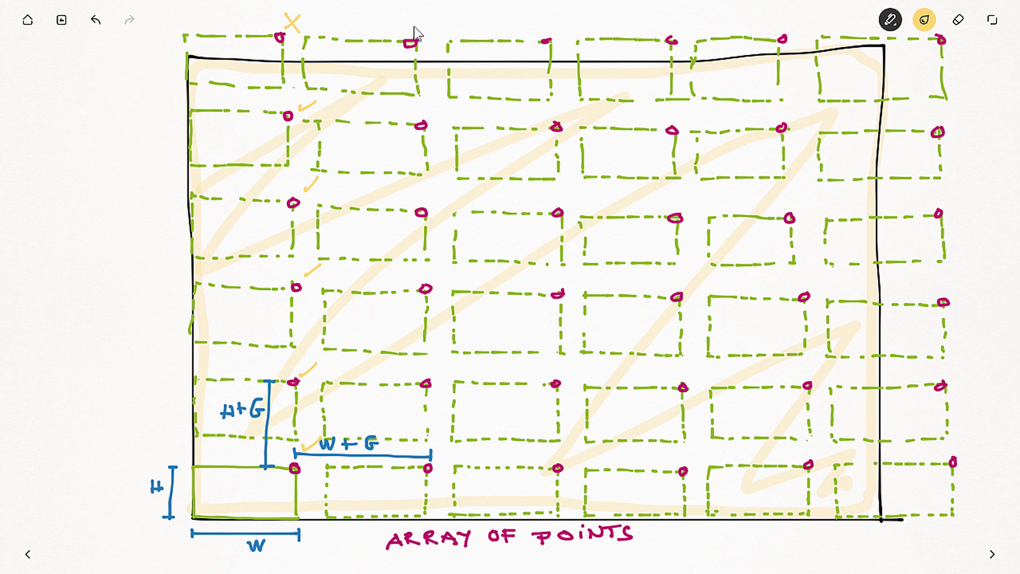
left_click_drag(417, 28, 428, 22)
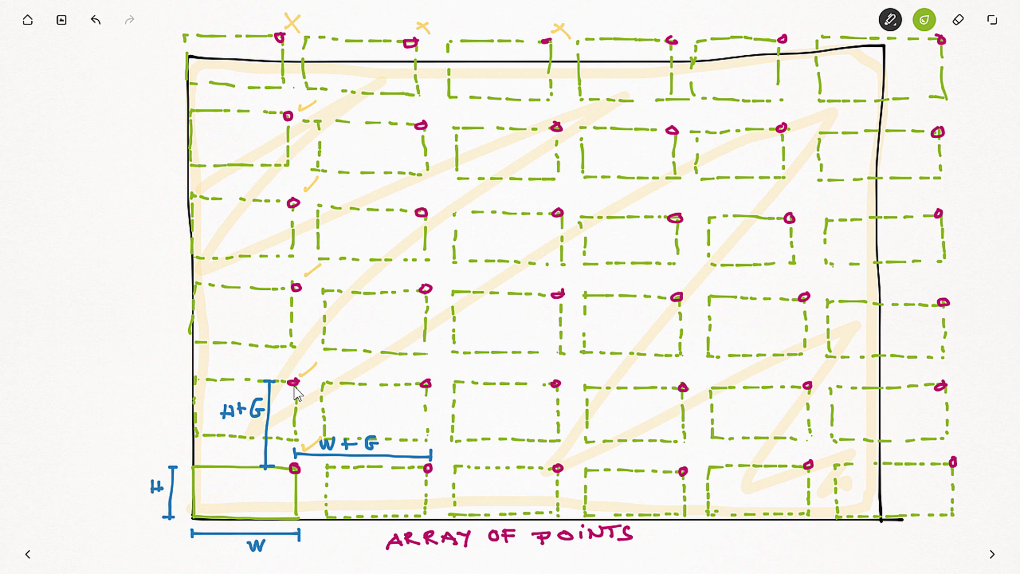
Outline the second- and third-row panels of the first two columns with solid green rectangles on the sketch.
mouse_move(195, 283)
left_mouse_down()
mouse_move(195, 337)
mouse_move(295, 343)
mouse_move(291, 287)
mouse_move(209, 288)
mouse_move(196, 305)
left_mouse_up()
mouse_move(195, 378)
left_mouse_down()
mouse_move(196, 432)
mouse_move(262, 437)
mouse_move(294, 421)
mouse_move(277, 382)
mouse_move(196, 382)
left_mouse_up()
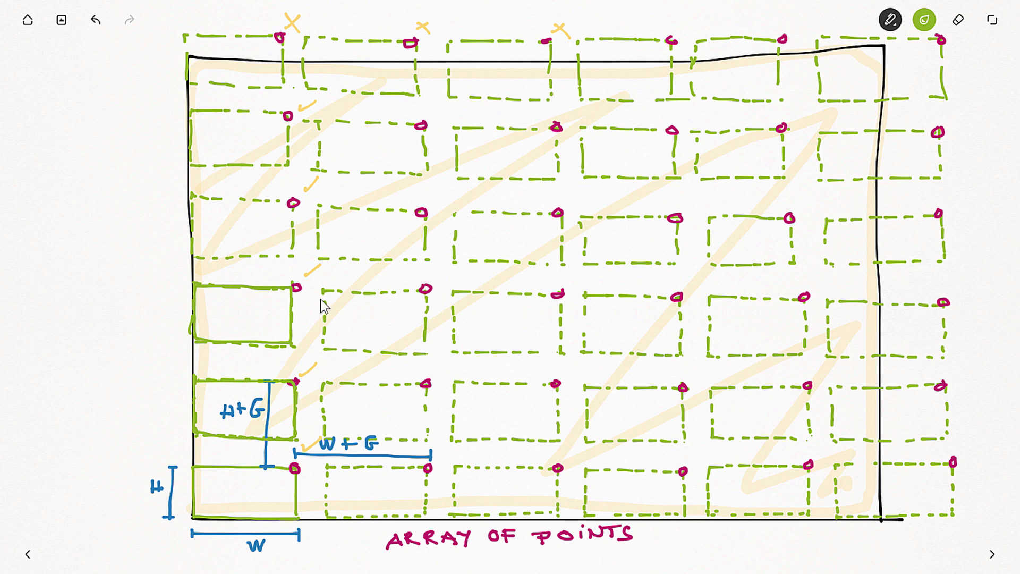
mouse_move(327, 291)
left_mouse_down()
mouse_move(333, 353)
mouse_move(419, 354)
mouse_move(428, 299)
left_mouse_up()
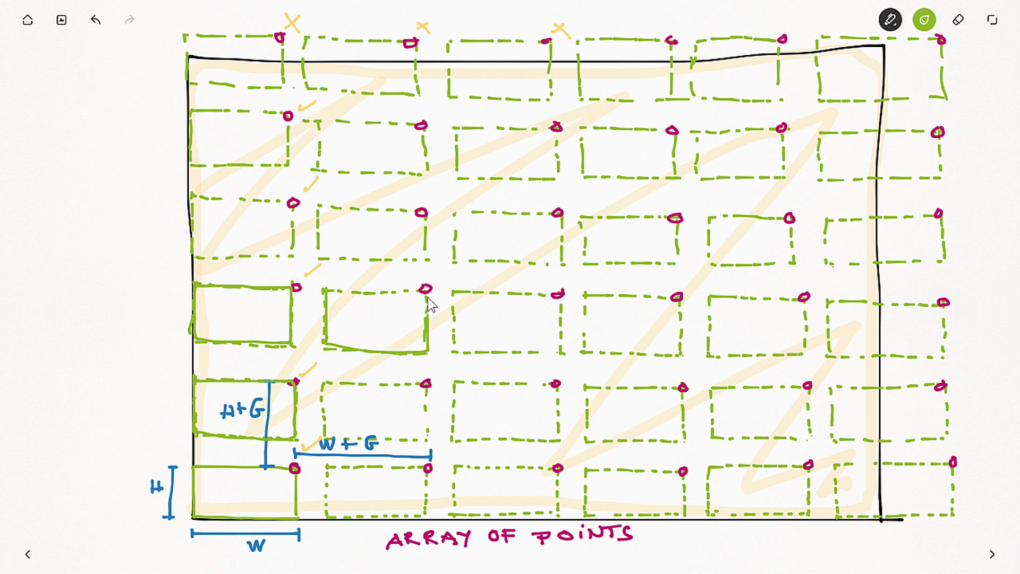
mouse_move(323, 382)
left_mouse_down()
mouse_move(323, 433)
mouse_move(375, 436)
mouse_move(425, 403)
mouse_move(376, 384)
mouse_move(325, 388)
left_mouse_up()
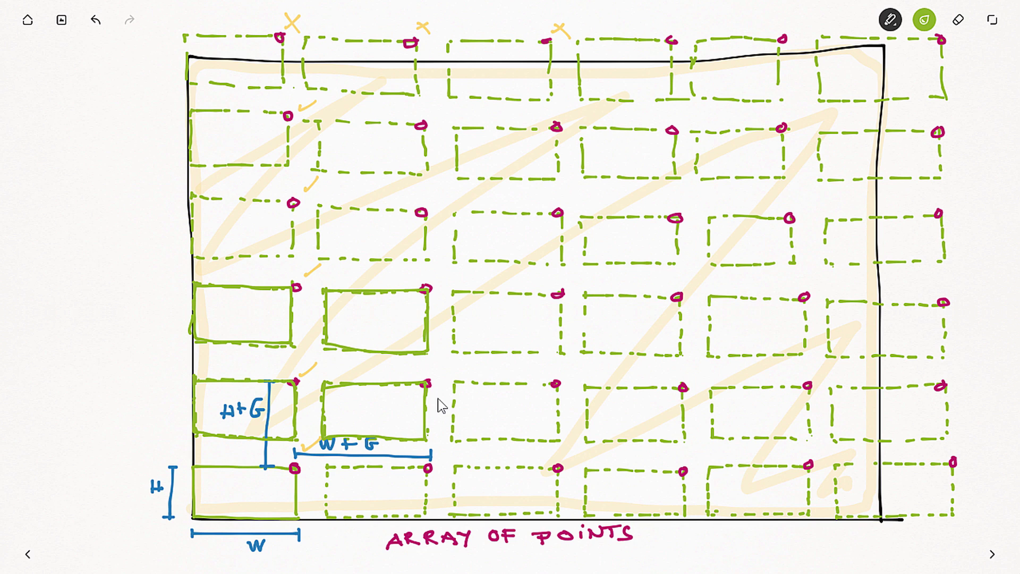
Cross out in green the panels extending beyond the field, along the top row and down the last column.
mouse_move(273, 42)
left_mouse_down()
mouse_move(217, 67)
mouse_move(277, 69)
left_mouse_up()
mouse_move(377, 46)
left_mouse_down()
mouse_move(336, 70)
mouse_move(394, 76)
left_mouse_up()
left_click_drag(504, 51, 456, 88)
left_click_drag(467, 51, 509, 85)
mouse_move(625, 49)
left_mouse_down()
mouse_move(592, 75)
mouse_move(651, 86)
left_mouse_up()
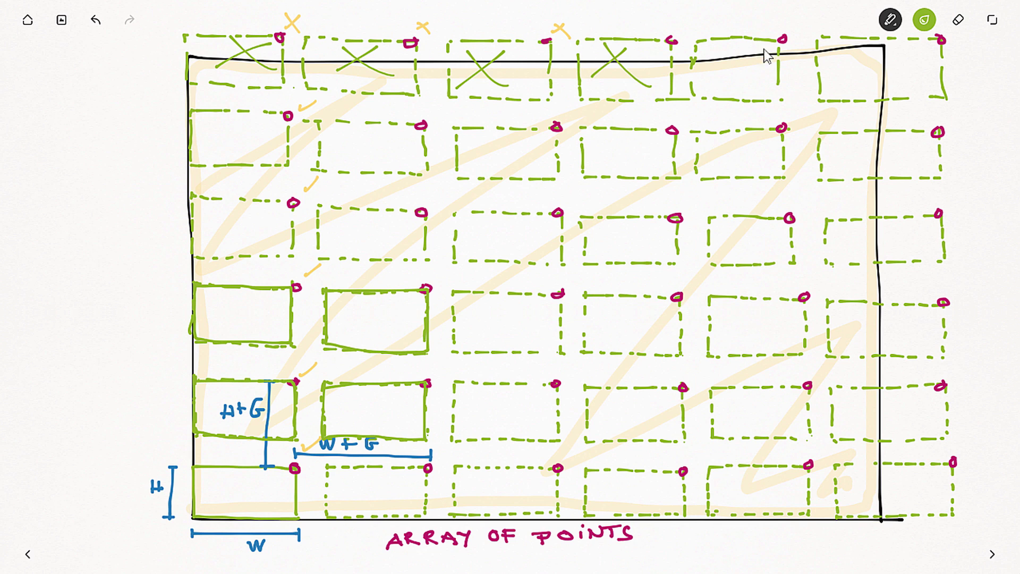
left_click_drag(754, 51, 716, 85)
left_click_drag(723, 40, 751, 82)
mouse_move(914, 47)
left_mouse_down()
mouse_move(885, 68)
mouse_move(905, 81)
left_mouse_up()
left_click_drag(909, 139, 870, 165)
left_click_drag(871, 130, 879, 140)
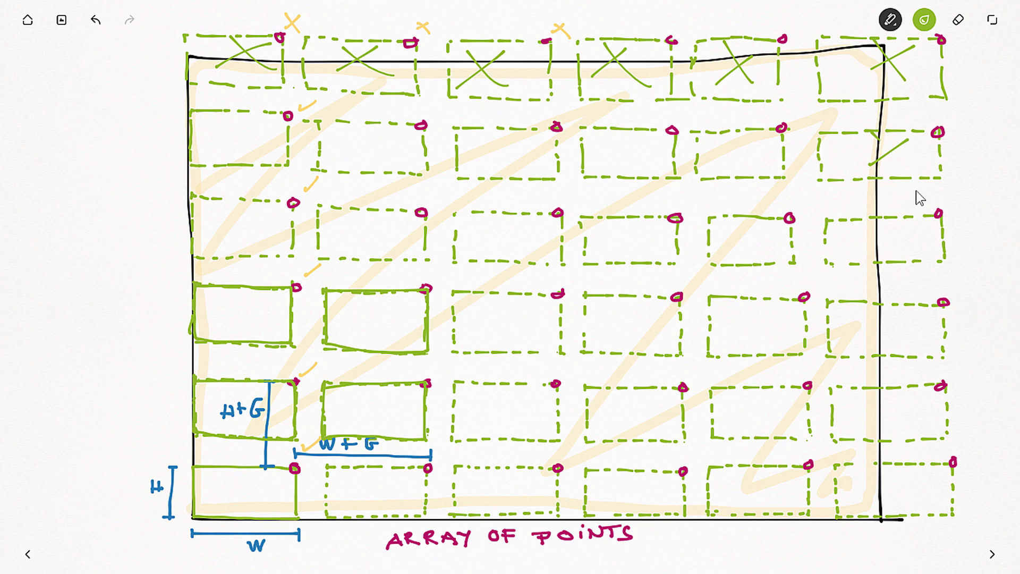
left_click_drag(873, 218, 906, 261)
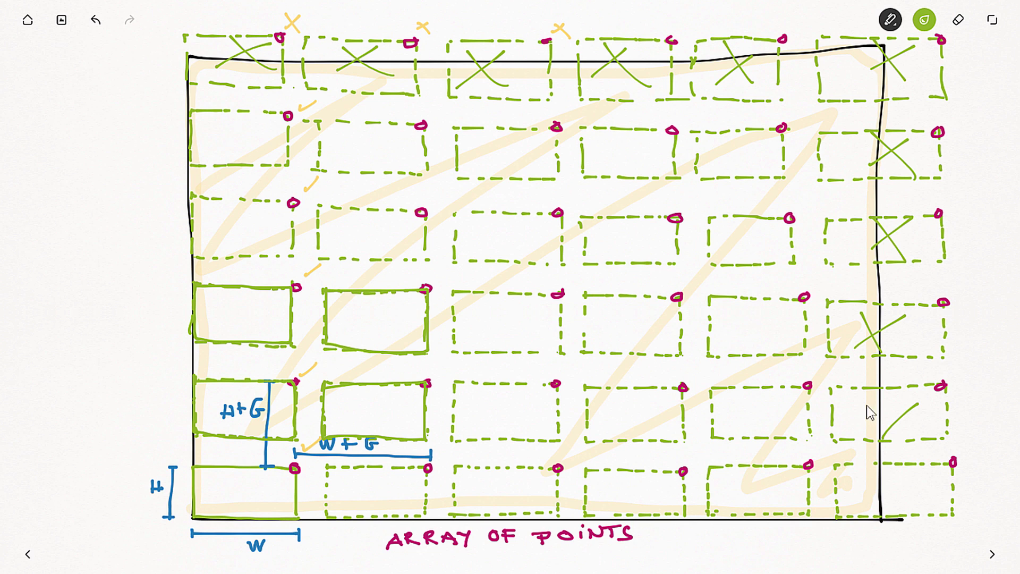
left_click_drag(866, 404, 907, 437)
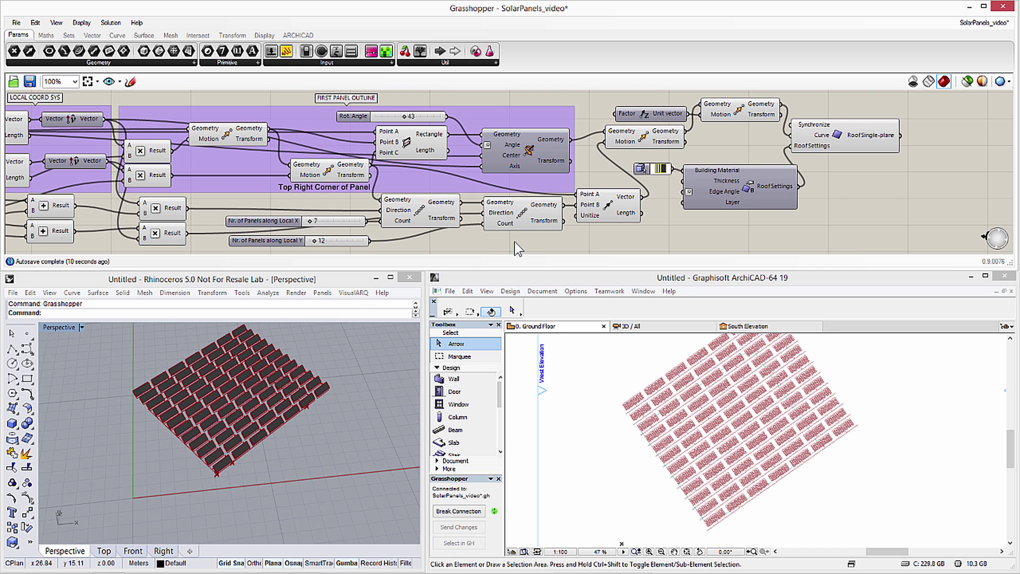
Turn off the Rhino preview of the Move, Unit Vector, RoofSettings and Roof components in the SolarPanels_video definition in Grasshopper.
left_click_drag(921, 220, 599, 91)
right_click(720, 139)
left_click(741, 163)
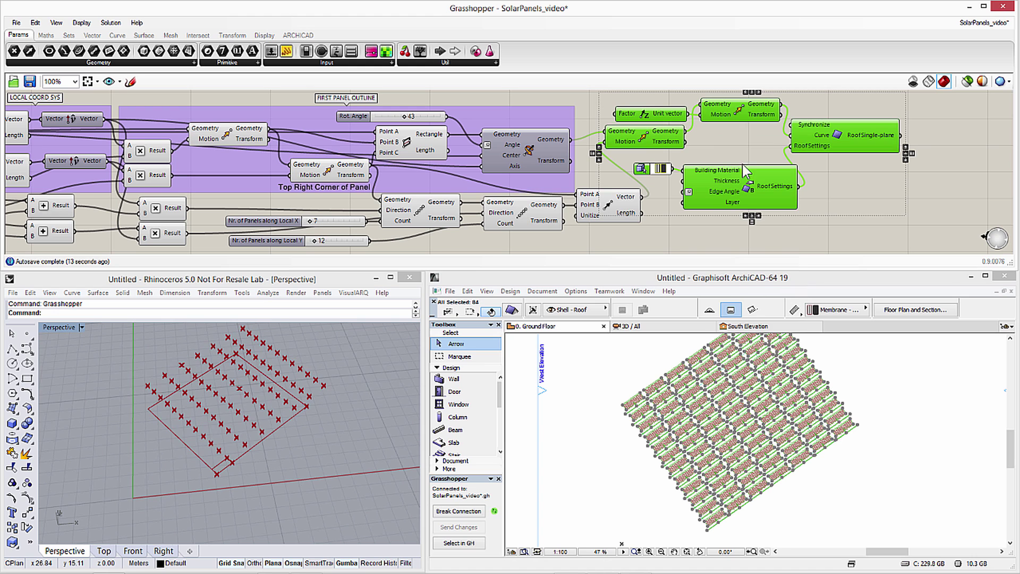
Shift the two-point Vector, Move and roof components farther along the canvas to free space after the second point array.
left_click(619, 208, "shift")
left_click_drag(729, 195, 932, 198)
left_click_drag(815, 214, 772, 162)
left_click(770, 218)
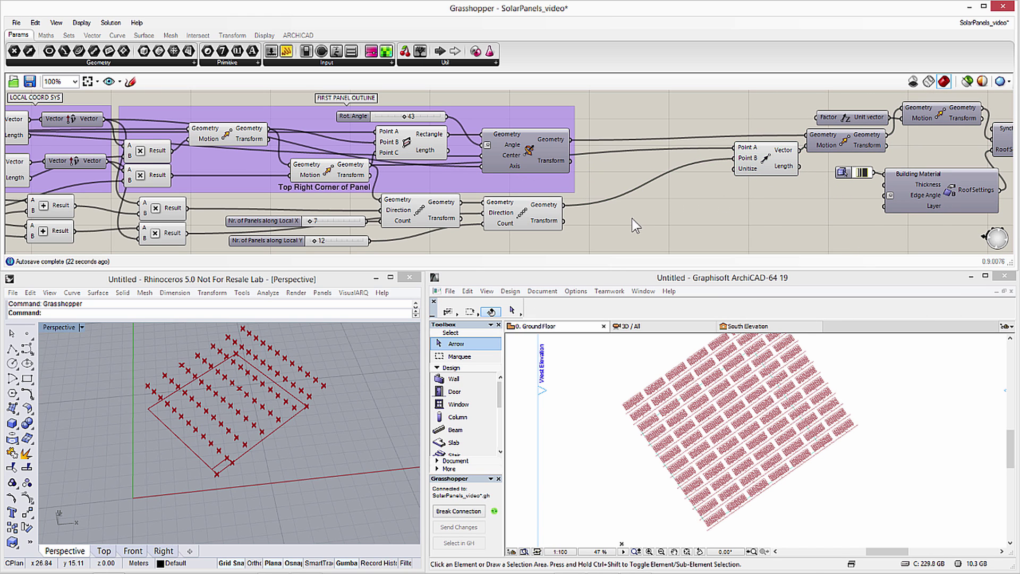
Place a Point In Curve component next to the Array of Points component.
left_click(119, 36)
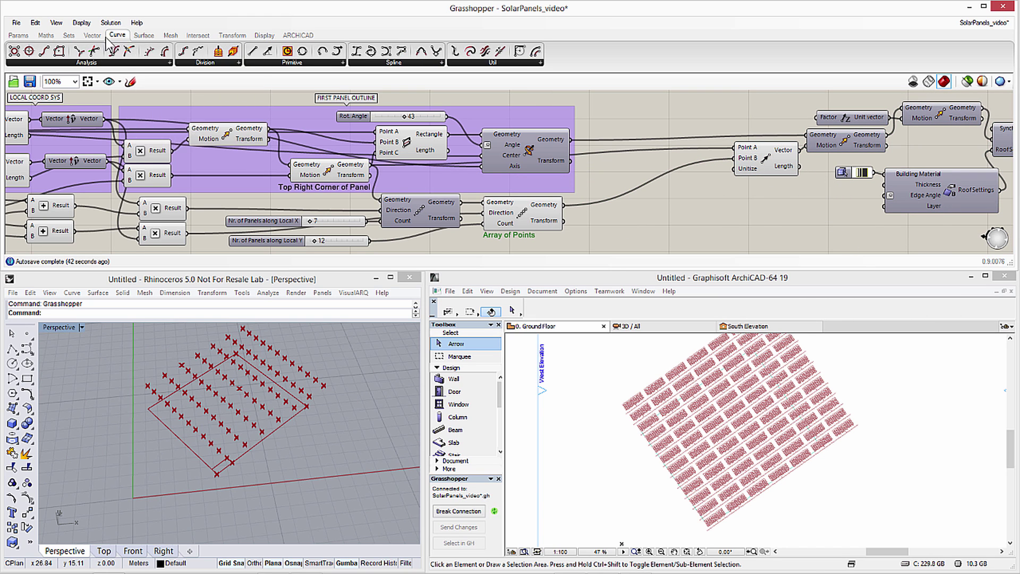
left_click(169, 63)
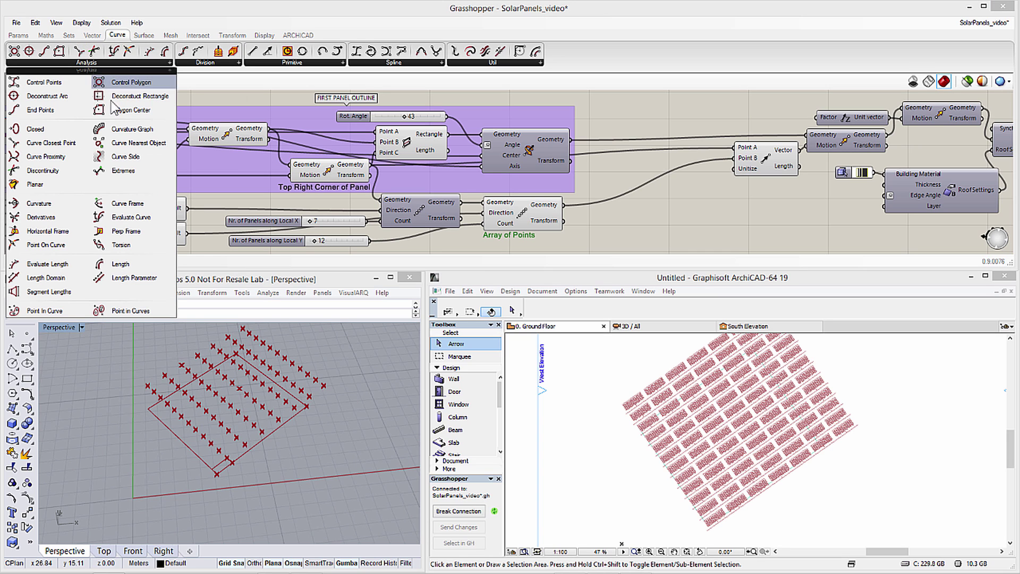
left_click(43, 308)
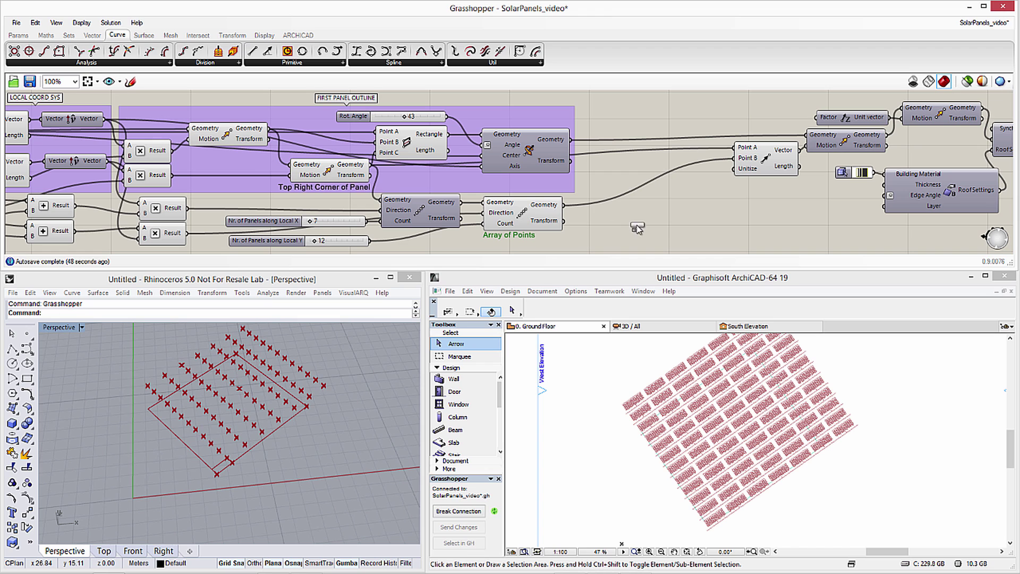
left_click(637, 228)
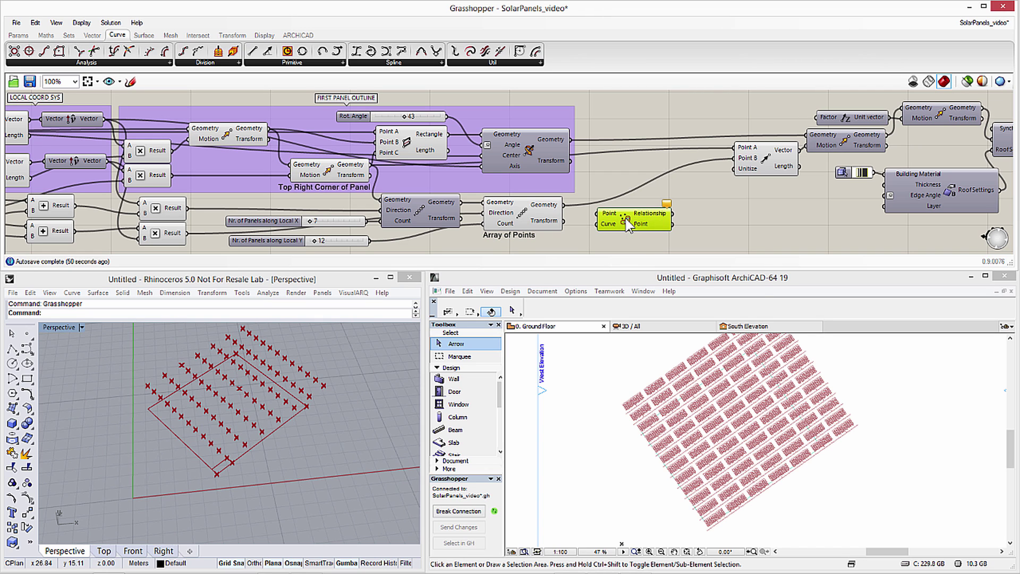
Read the help for the Point In Curve component, including its input and output parameters, and close it.
right_click(627, 222)
left_click(645, 299)
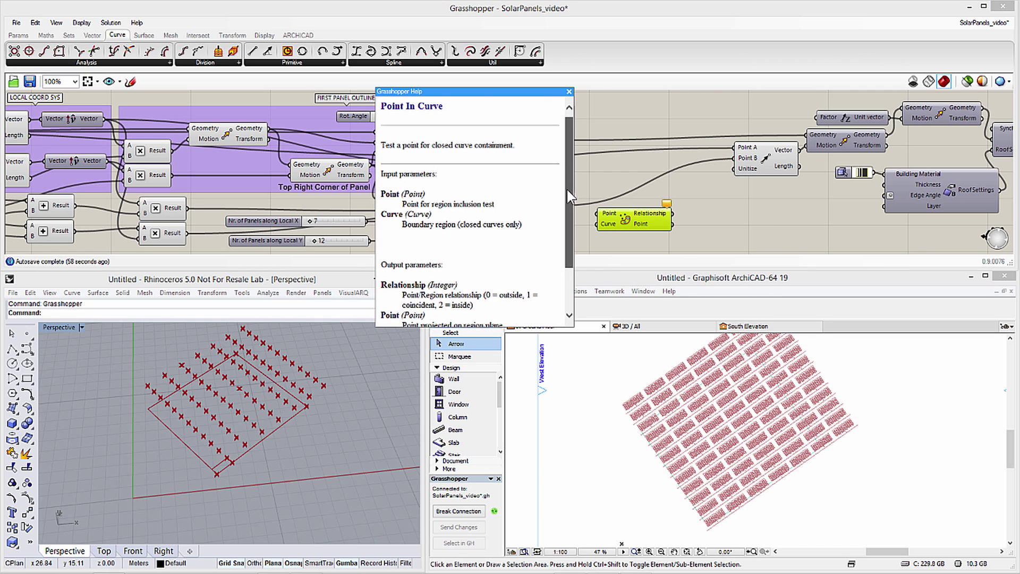
left_click_drag(568, 190, 566, 230)
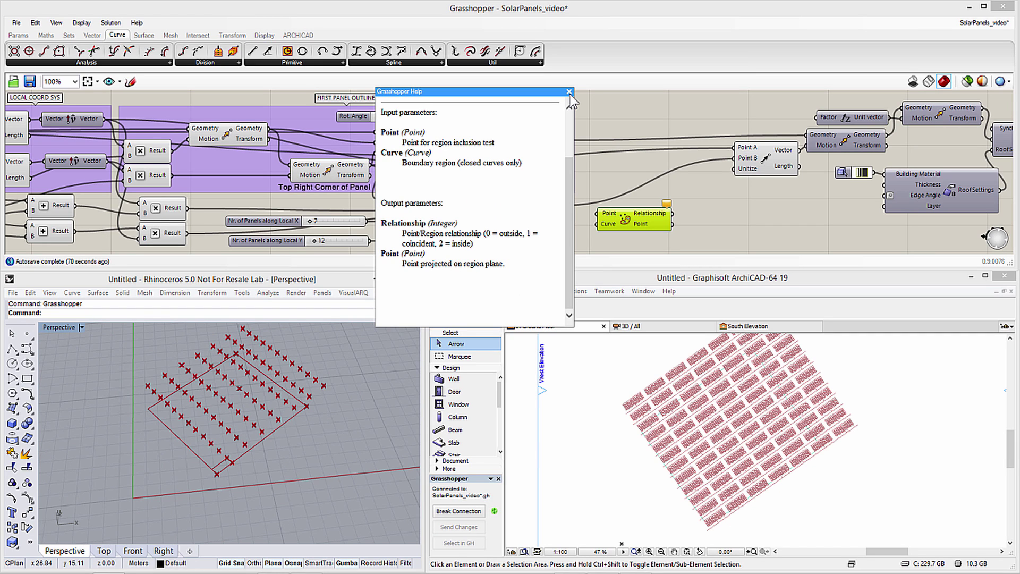
left_click(568, 92)
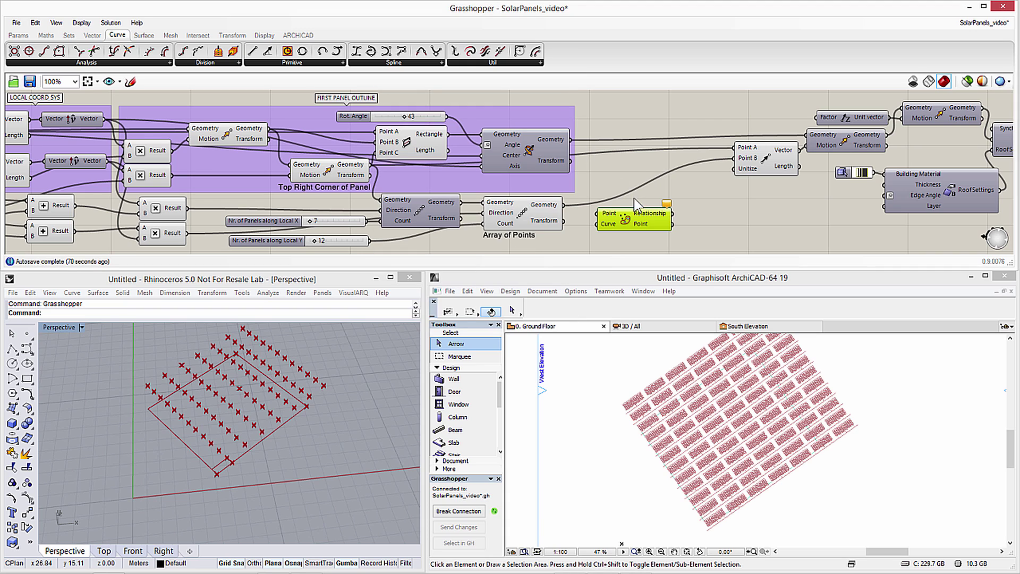
Connect the point array's Geometry to the Point input of Point In Curve, and the FIELD Rectangle to its Curve input.
left_click_drag(630, 214, 626, 209)
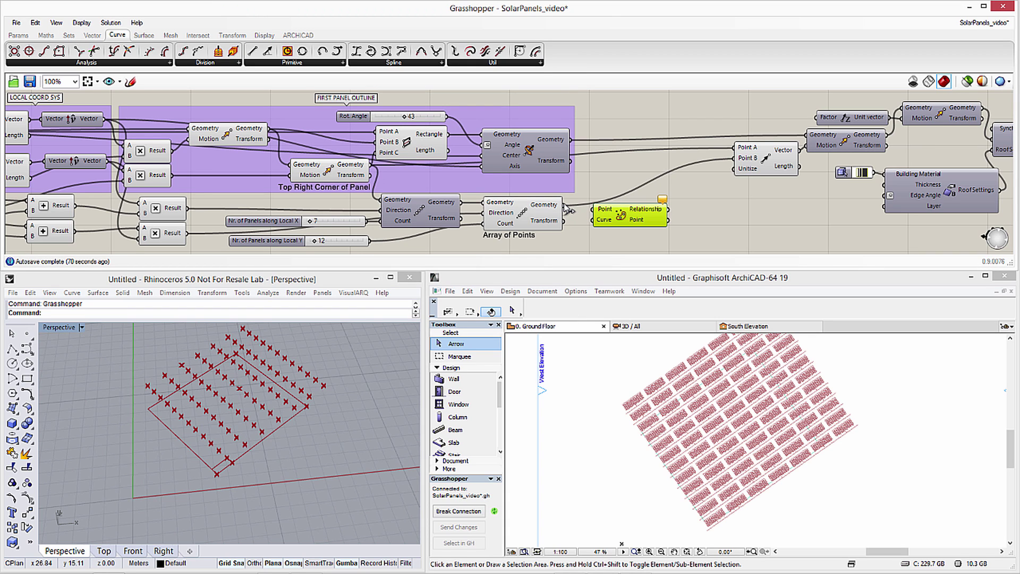
left_click_drag(569, 210, 592, 210)
right_click_drag(267, 195, 483, 196)
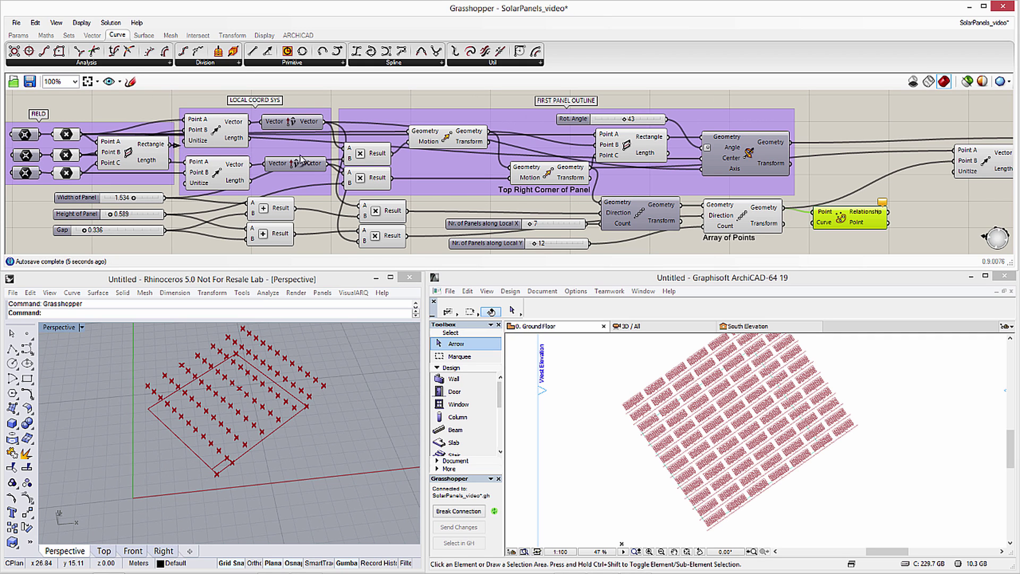
left_click_drag(169, 144, 813, 222)
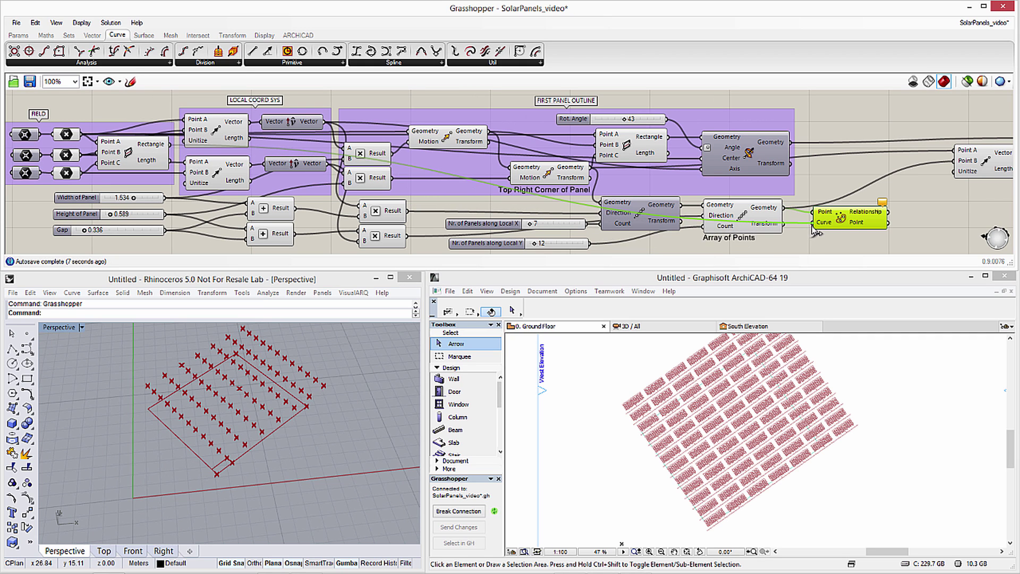
Add a Panel connected to the Relationship output of Point In Curve and enlarge it to show more rows.
right_click_drag(853, 240, 820, 237)
left_click(26, 38)
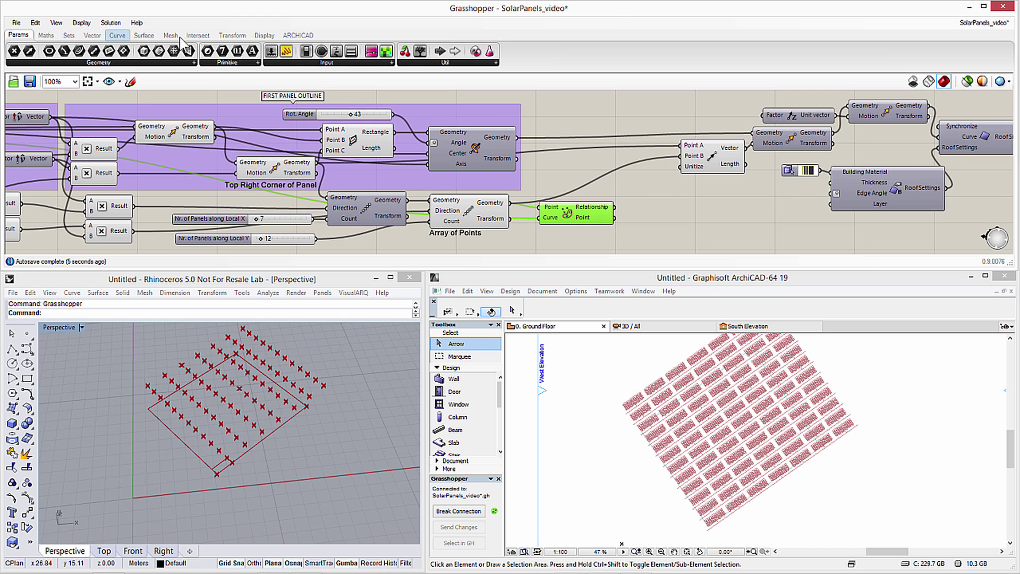
left_click_drag(283, 55, 637, 199)
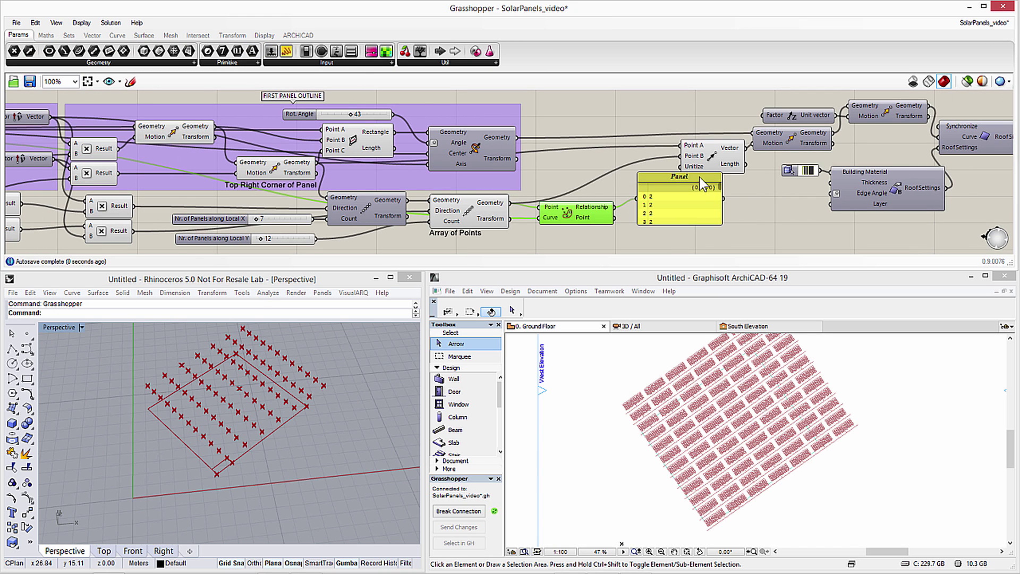
left_click_drag(699, 176, 684, 126)
left_click_drag(704, 171, 721, 242)
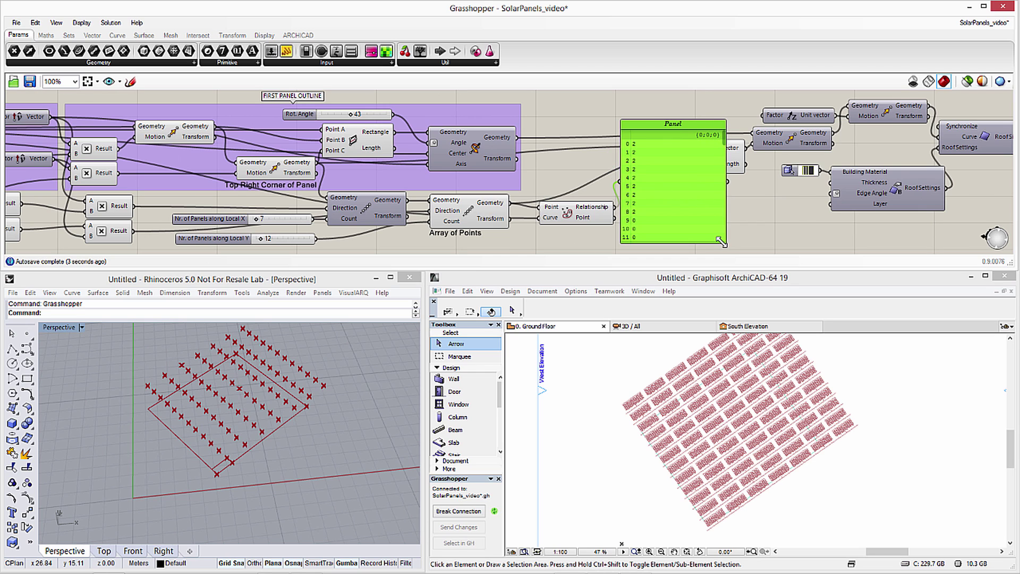
Examine the Relationship values of the point array's branches in the panel, and move the panel aside.
scroll(723, 152, "down", 2)
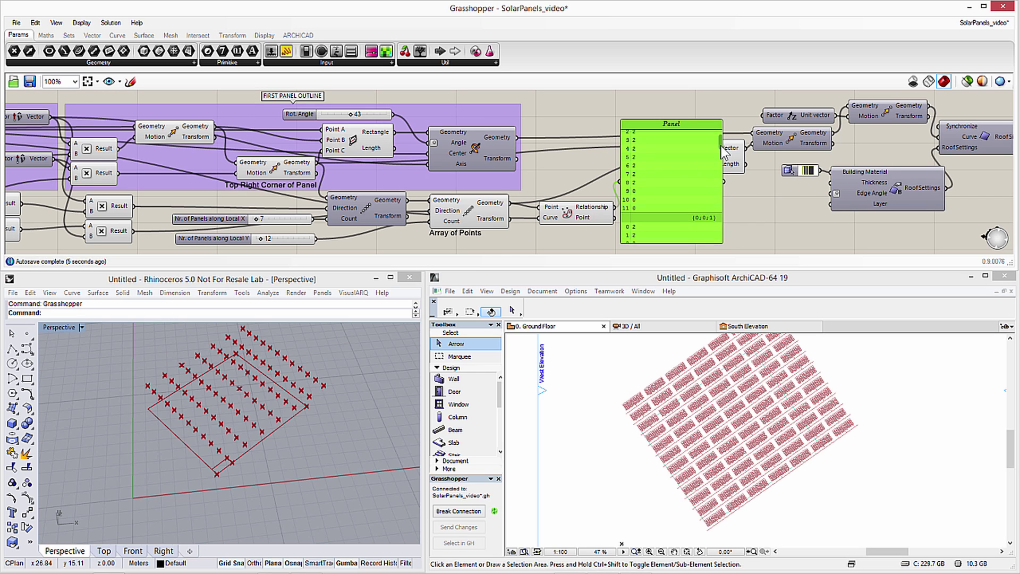
left_click_drag(721, 147, 725, 208)
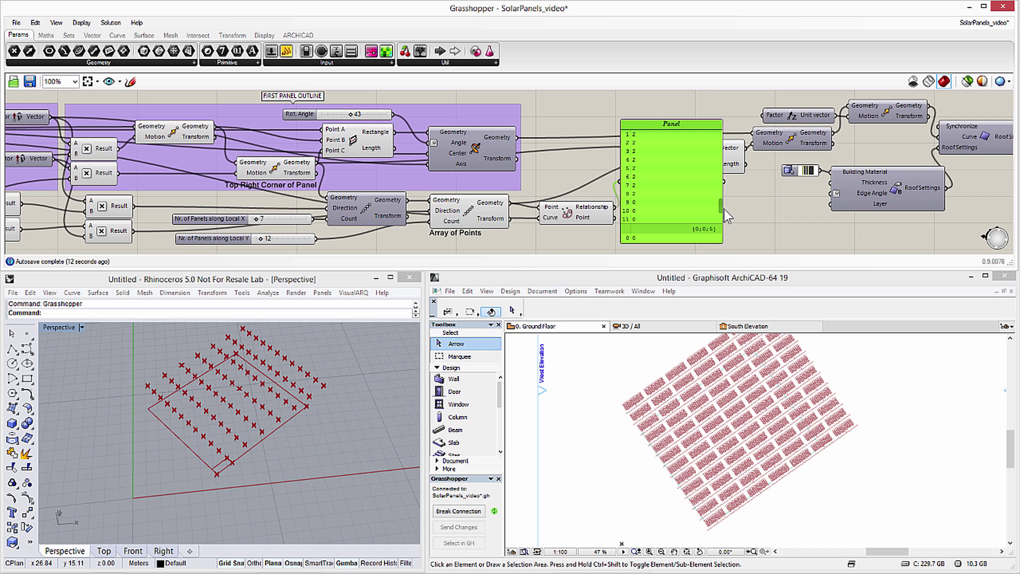
left_click_drag(673, 127, 728, 102)
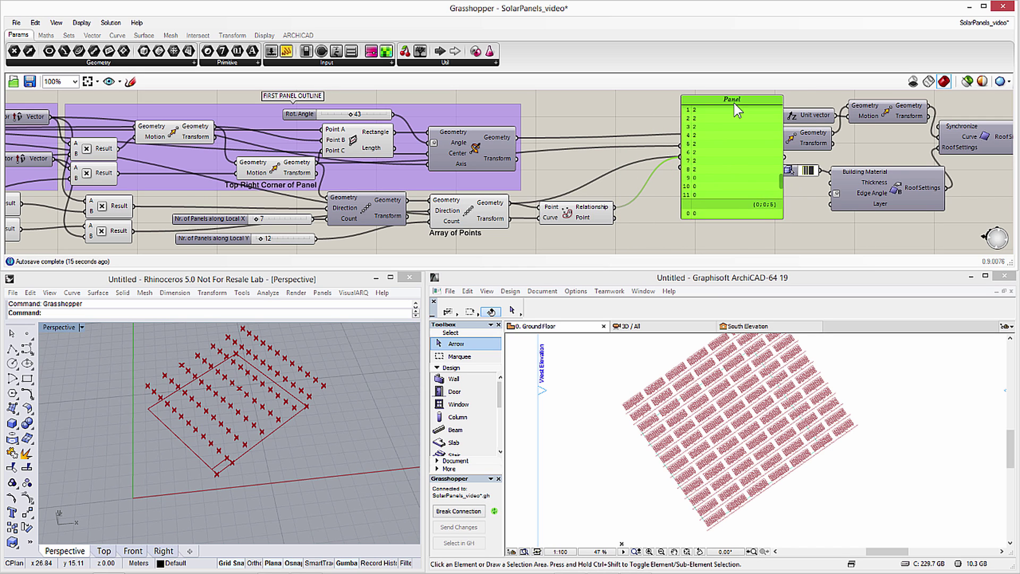
Add a Cull Pattern component beside Point In Curve, feeding Relationship into its Cull Pattern input and the point array's Geometry into its List input.
double_click(655, 244)
type("cull")
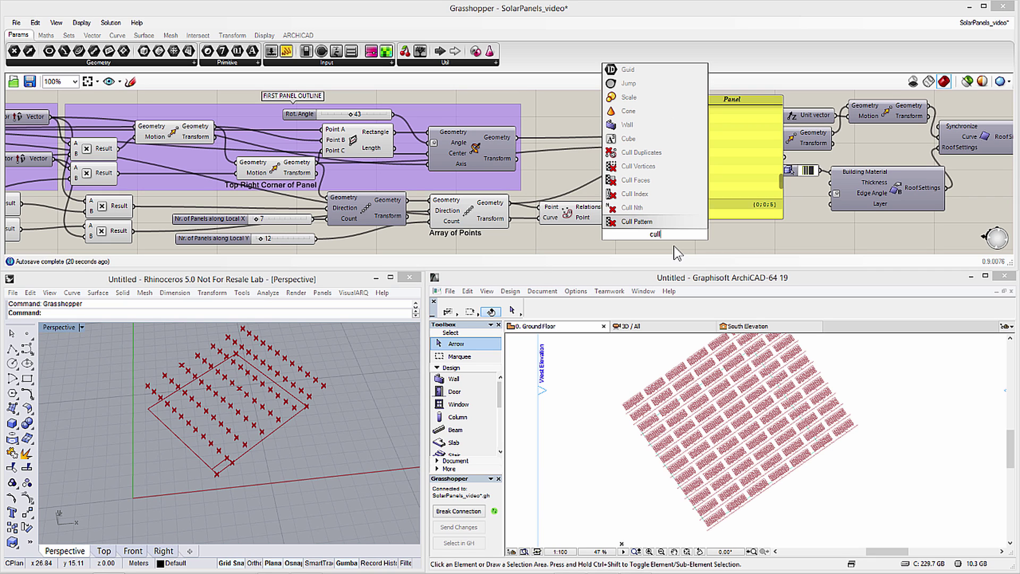
left_click(638, 222)
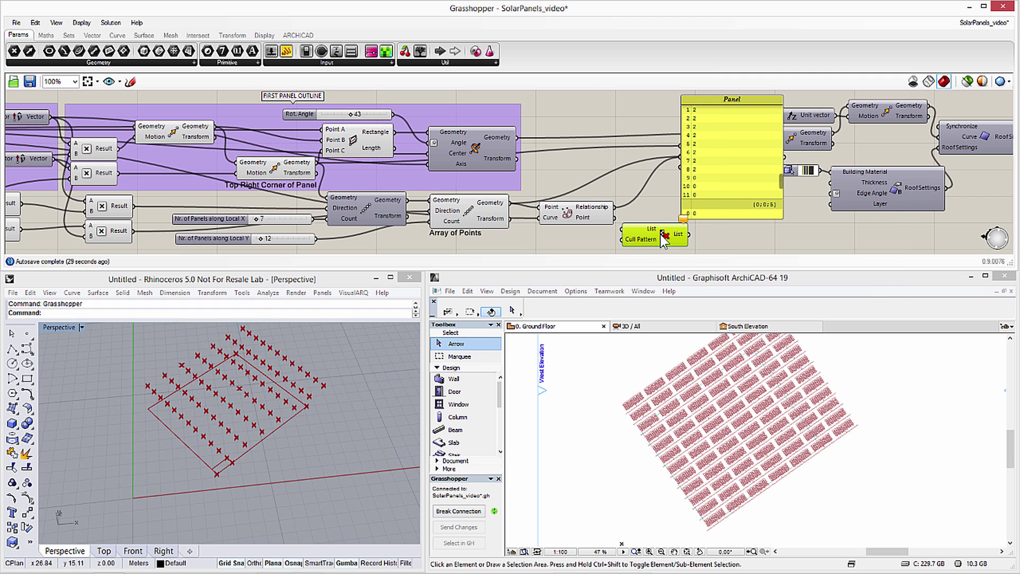
left_click_drag(653, 239, 673, 204)
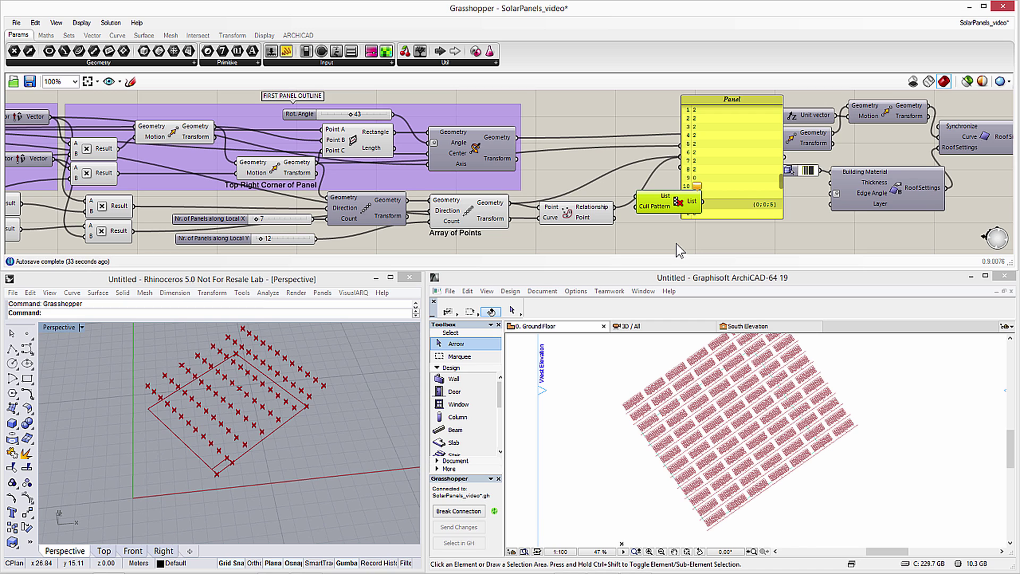
left_click_drag(614, 207, 636, 212)
left_click_drag(510, 202, 547, 206)
Inspect the Cull Pattern's List output from its first branch in the existing panel, and delete the panel.
left_click_drag(756, 180, 793, 182)
left_click_drag(703, 201, 720, 163)
left_click_drag(822, 201, 875, 111)
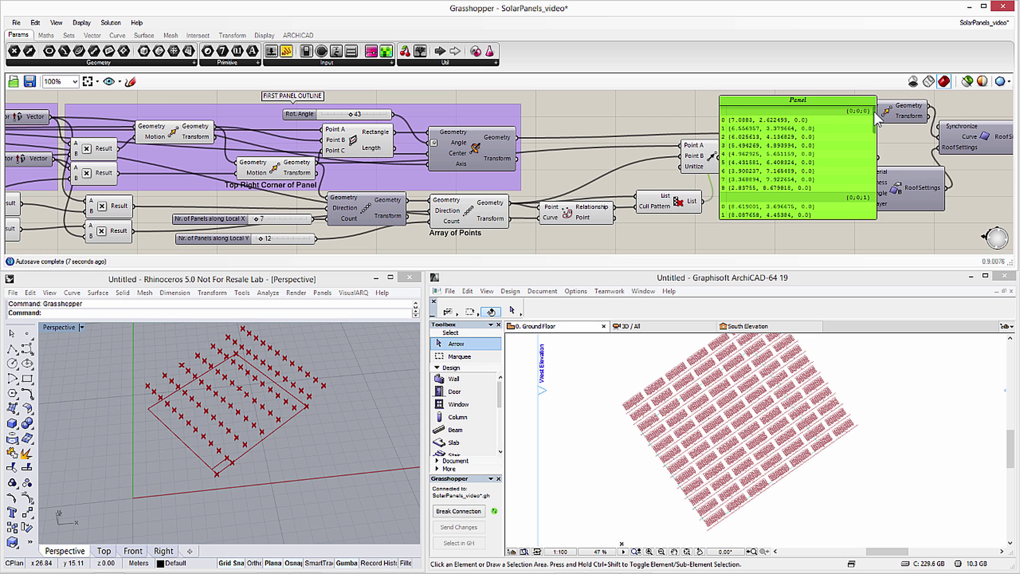
key("Delete")
Turn off the previews of the Array of Points component and the Point In Curve component.
right_click(469, 208)
left_click(494, 229)
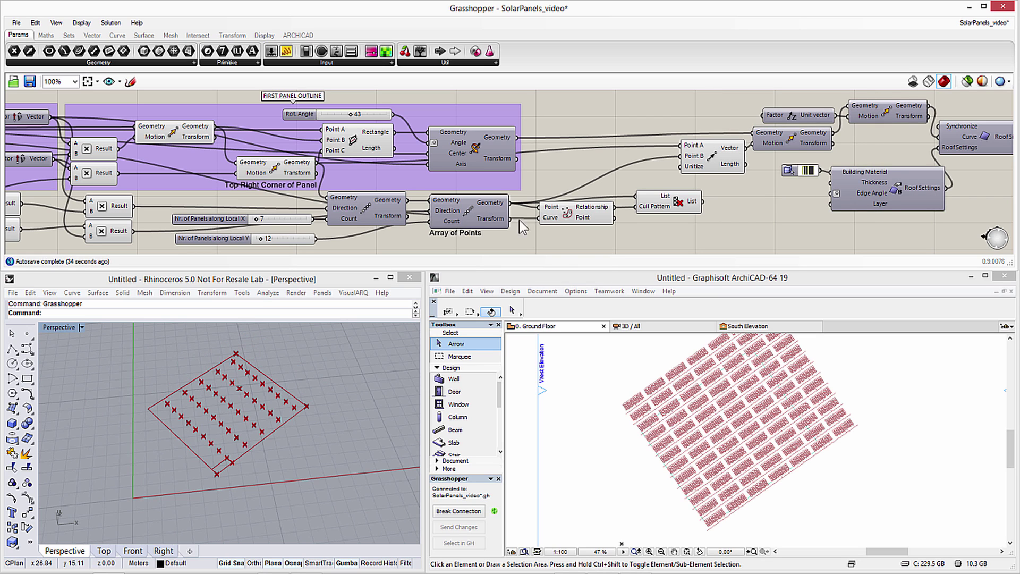
right_click(567, 213)
left_click(590, 235)
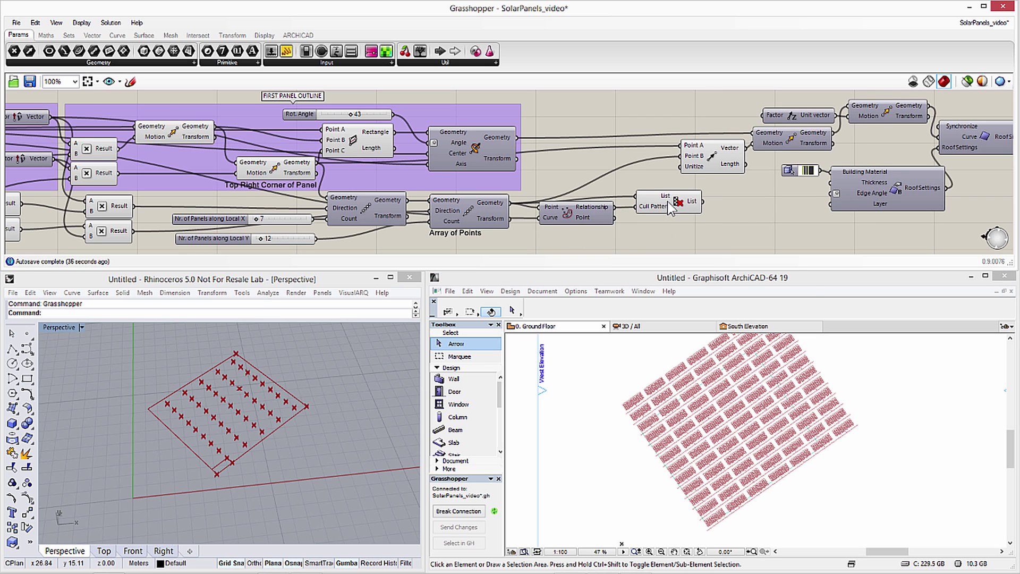
Check the Cull Pattern's remaining points in the viewport, and connect its flattened List output to Point B of the two-point Vector component.
left_click(667, 203)
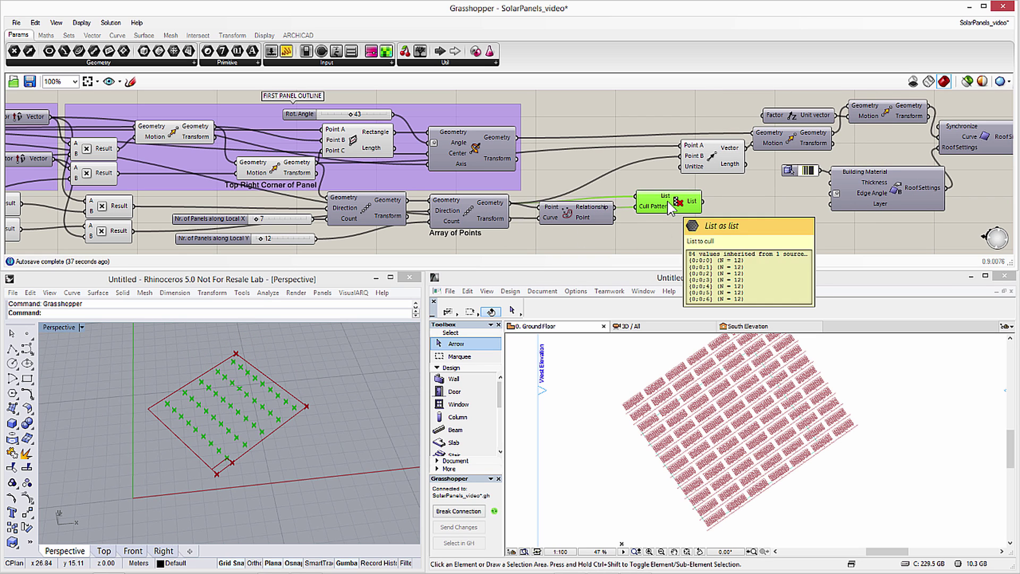
left_click(656, 239)
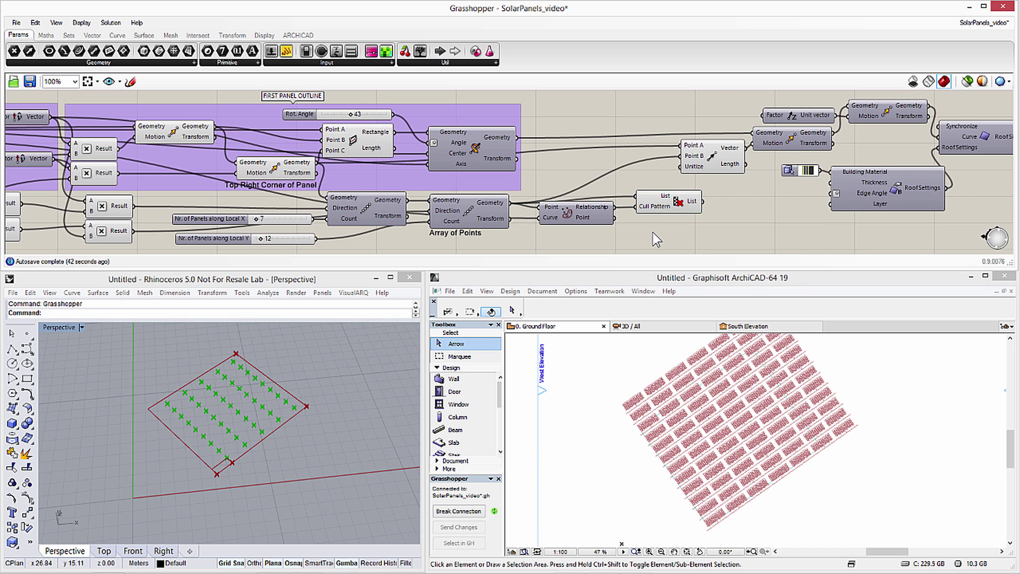
mouse_move(710, 202)
left_mouse_down()
mouse_move(672, 181)
mouse_move(683, 159)
left_mouse_up()
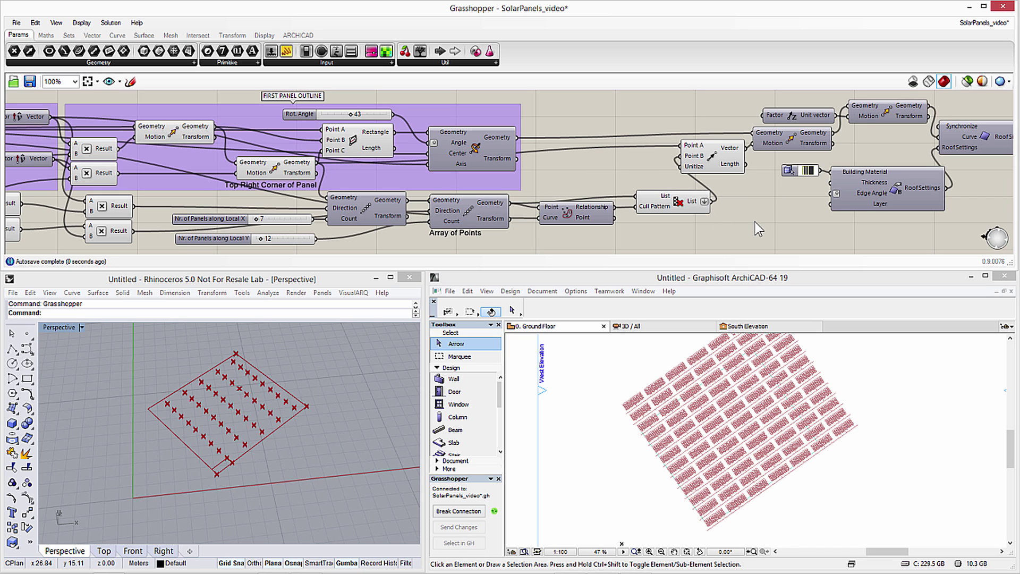
Enlarge the point array beyond the field, setting 9 panels along local X and 13 along local Y.
left_click_drag(256, 218, 270, 239)
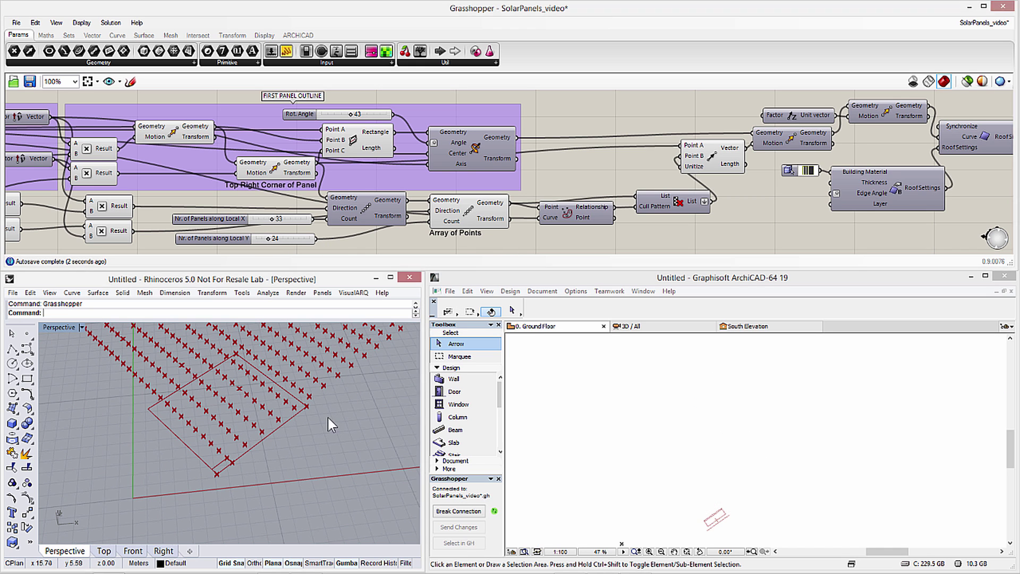
right_click_drag(327, 420, 299, 463)
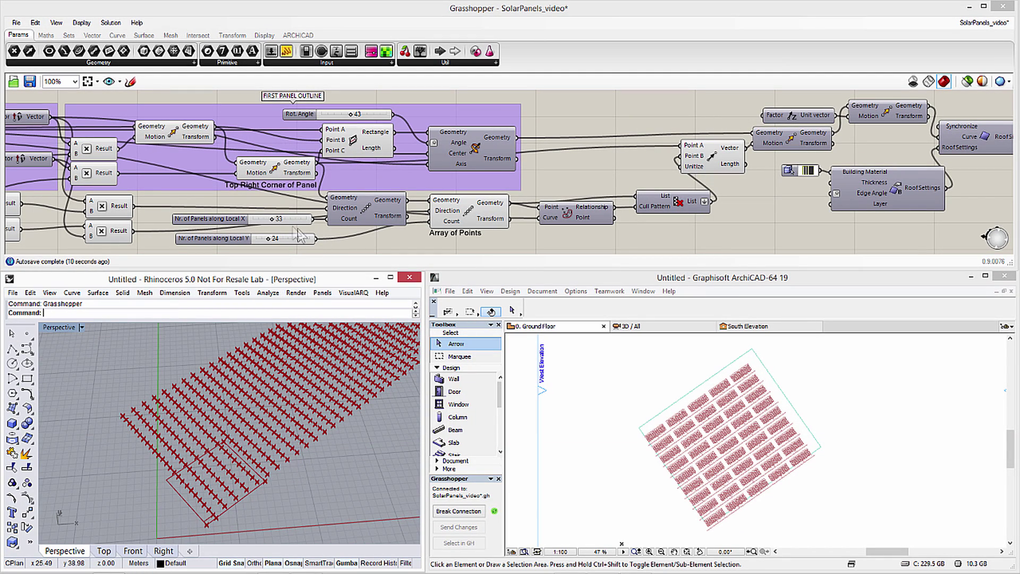
left_click_drag(272, 218, 260, 222)
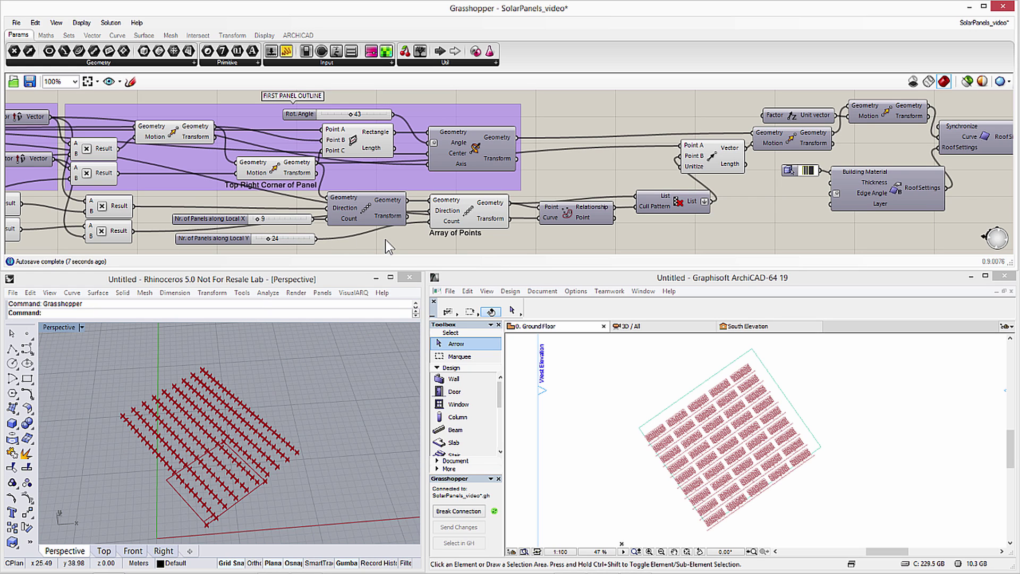
left_click_drag(268, 238, 259, 240)
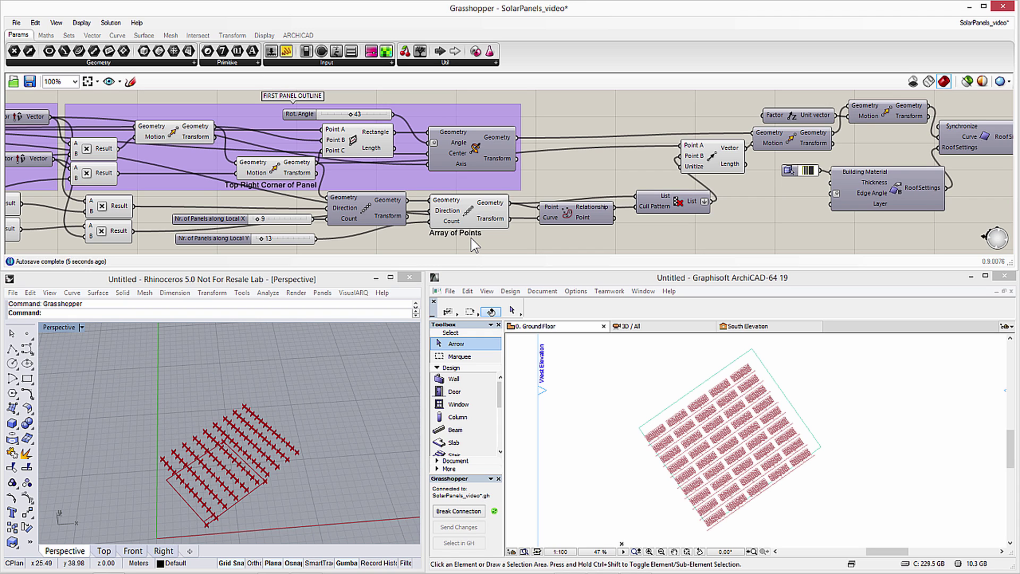
Enlarge the field slab in ARCHICAD by offsetting its upper-left and right edges outward, and send the changes to Grasshopper.
left_click(703, 389)
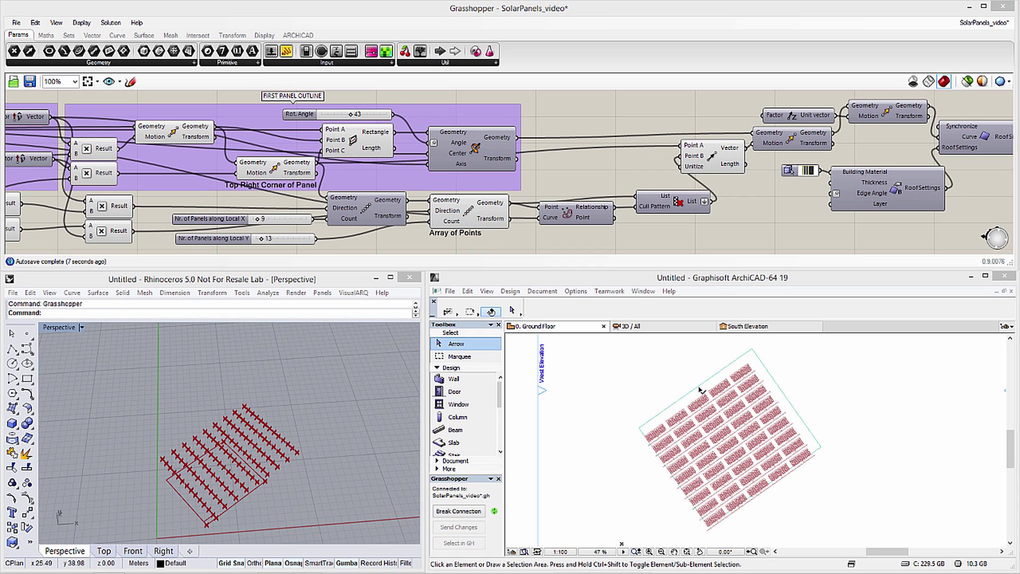
left_click(702, 389)
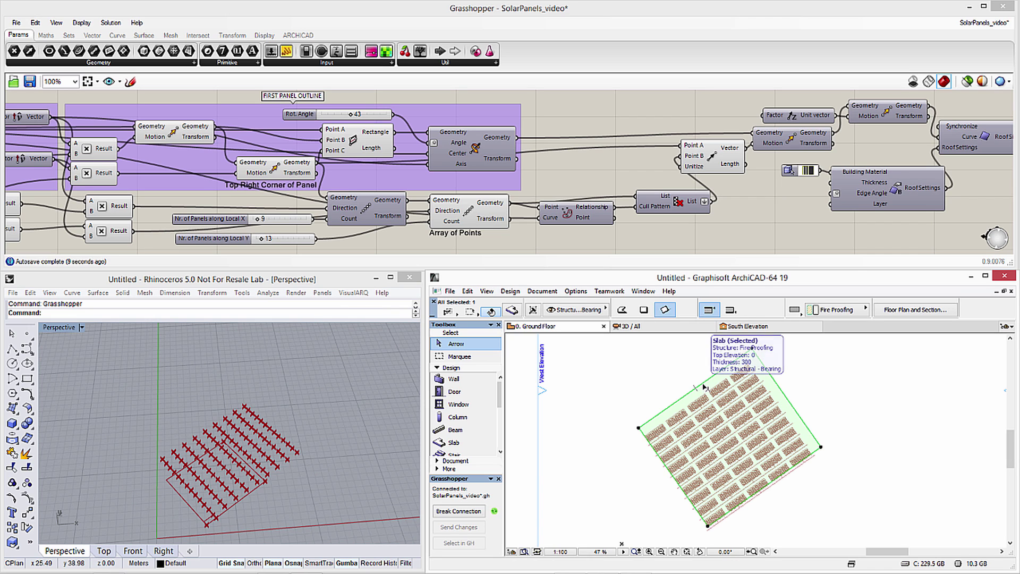
left_click(702, 386)
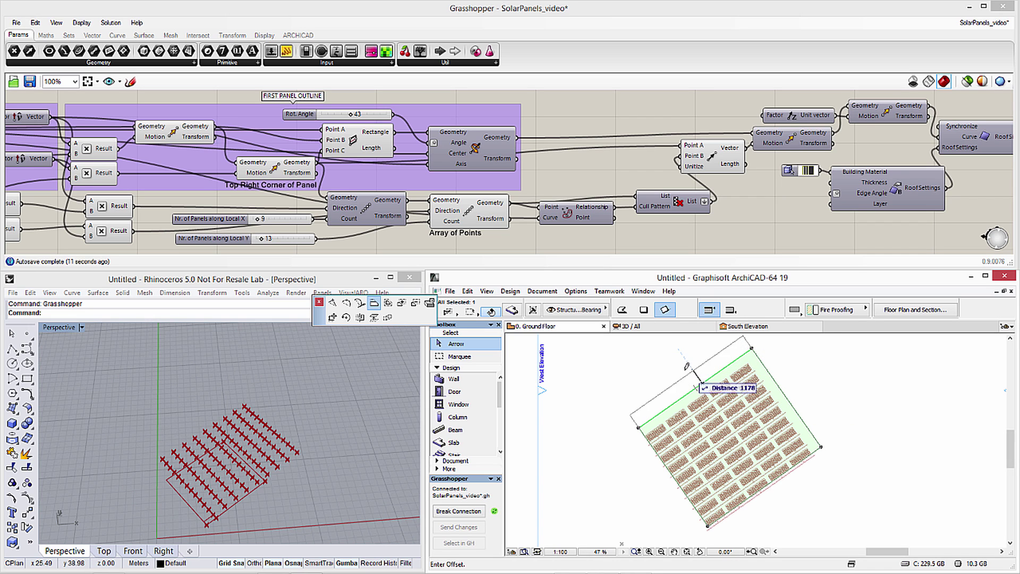
left_click(703, 382)
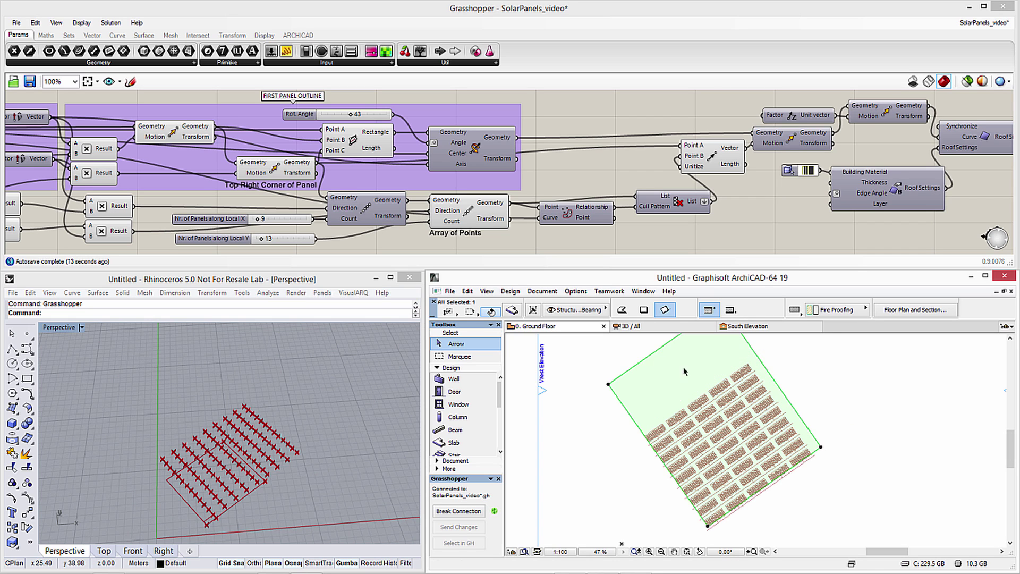
left_click(802, 417)
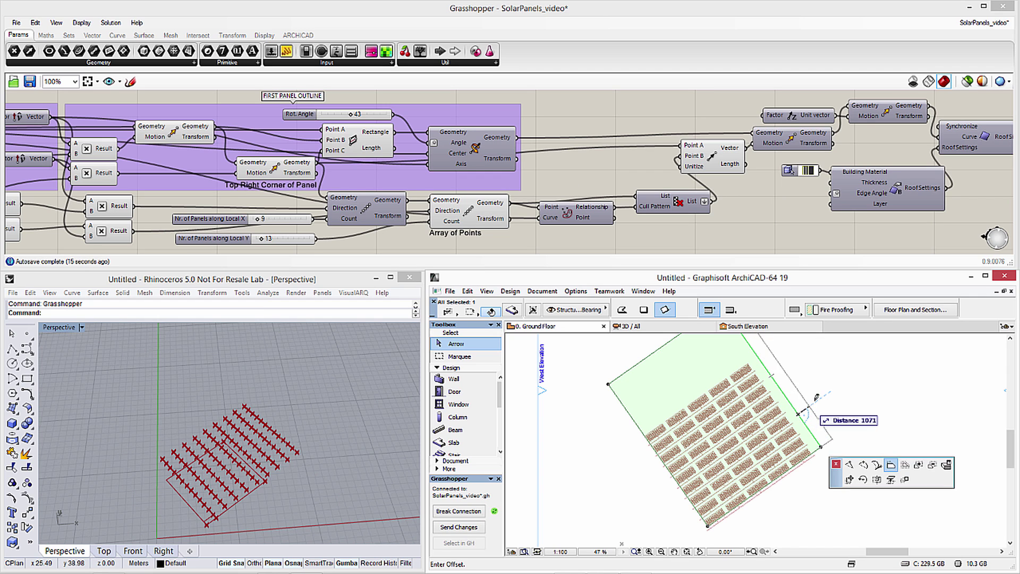
left_click(869, 391)
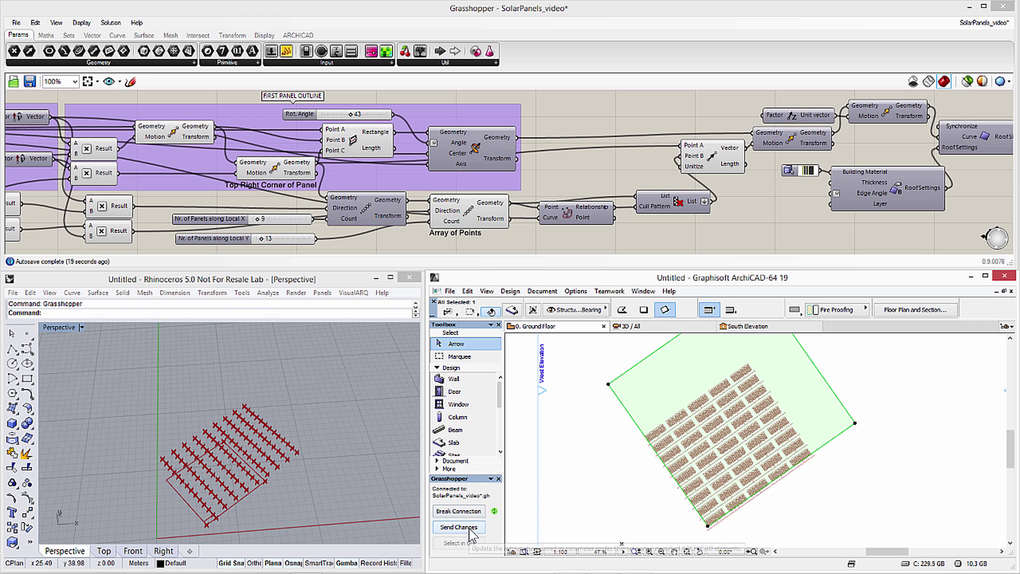
left_click(459, 527)
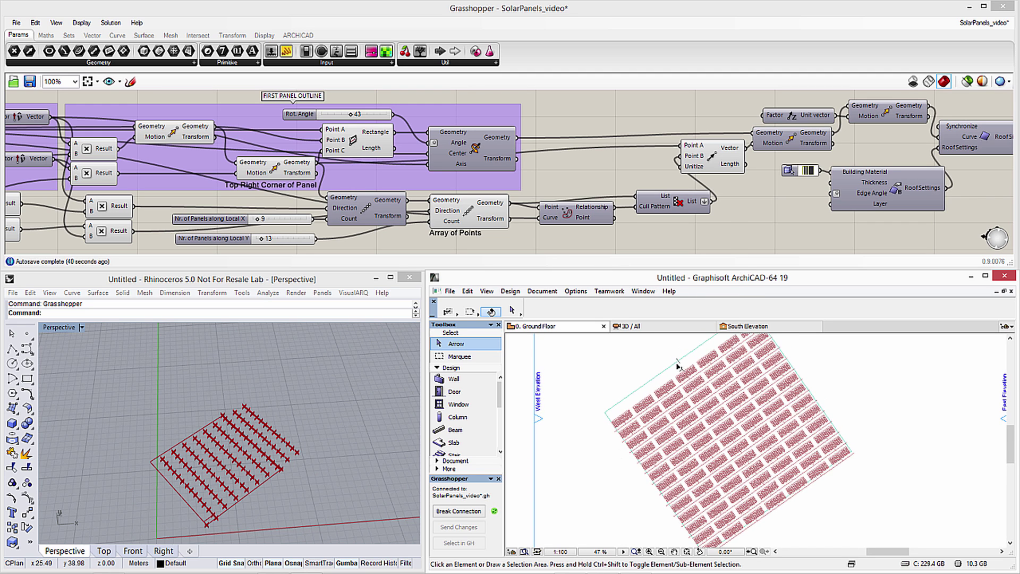
Shrink the field slab by offsetting its upper-left and right edges inward to cover only the lower part of the panel array.
left_click(678, 366)
left_click(675, 363)
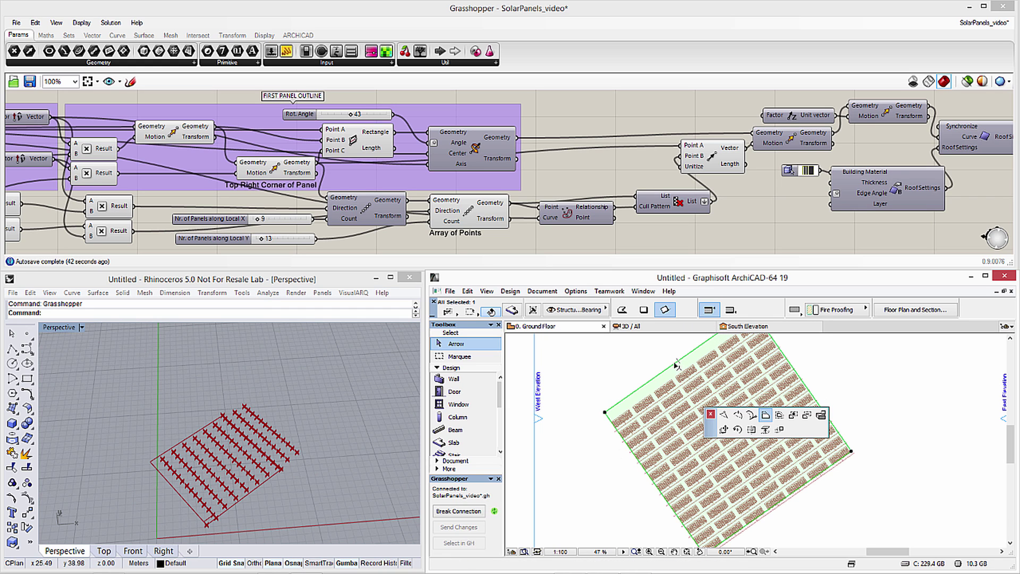
left_click(729, 443)
left_click(830, 420)
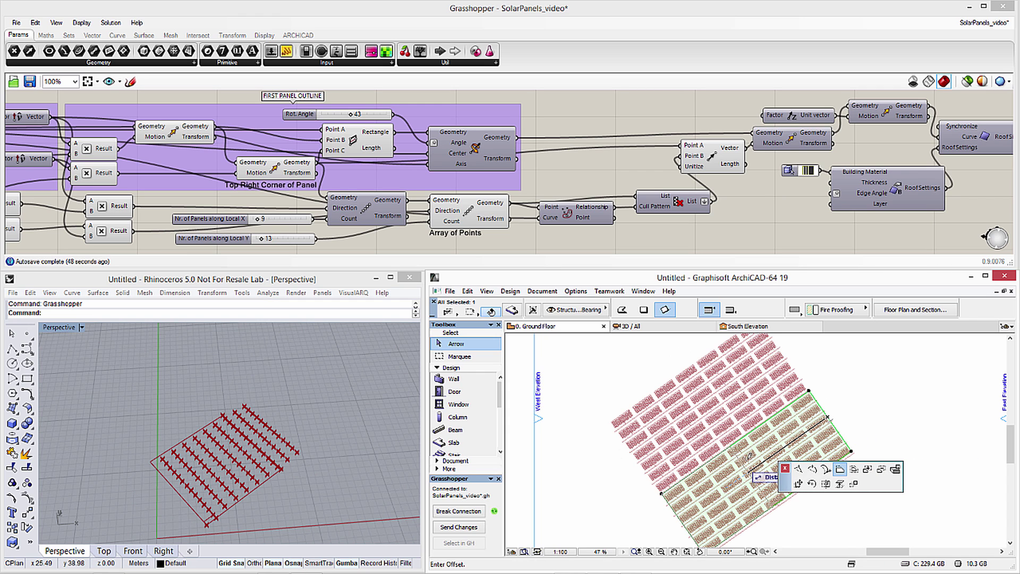
left_click(754, 471)
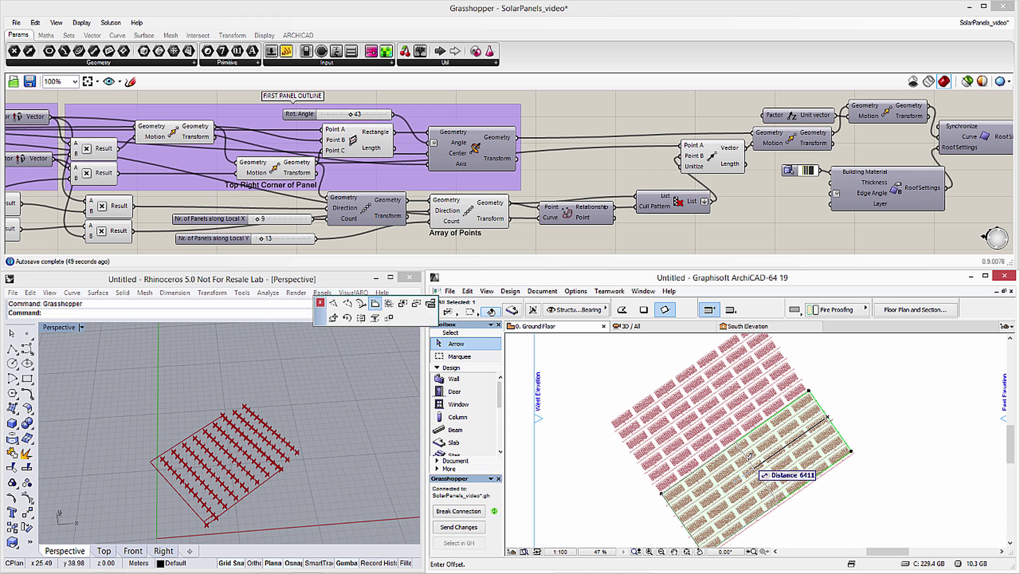
Send the reduced slab to Grasshopper and show the regenerated panels in the 3D view.
left_click(460, 527)
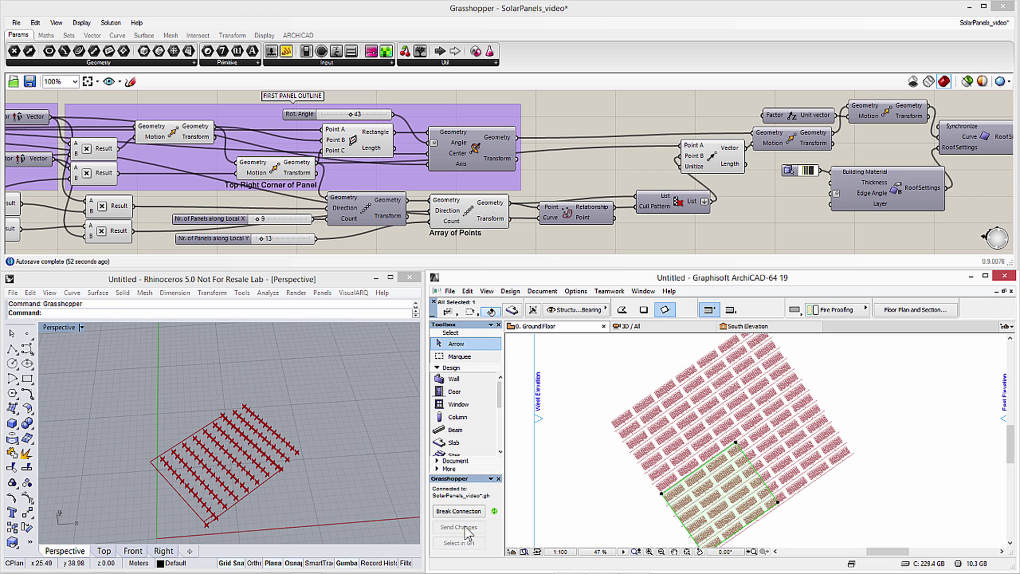
key("F3")
left_click(613, 455)
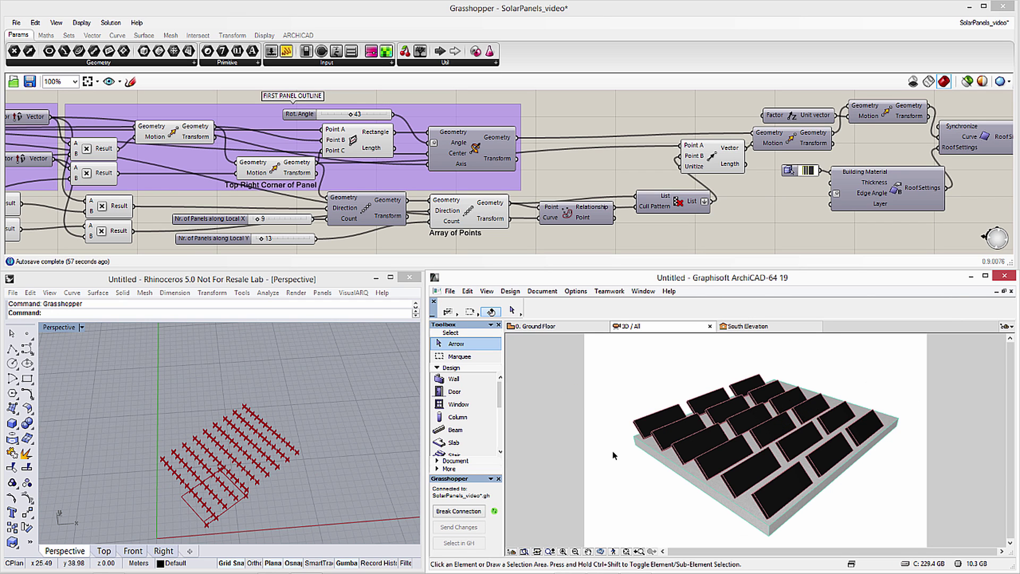